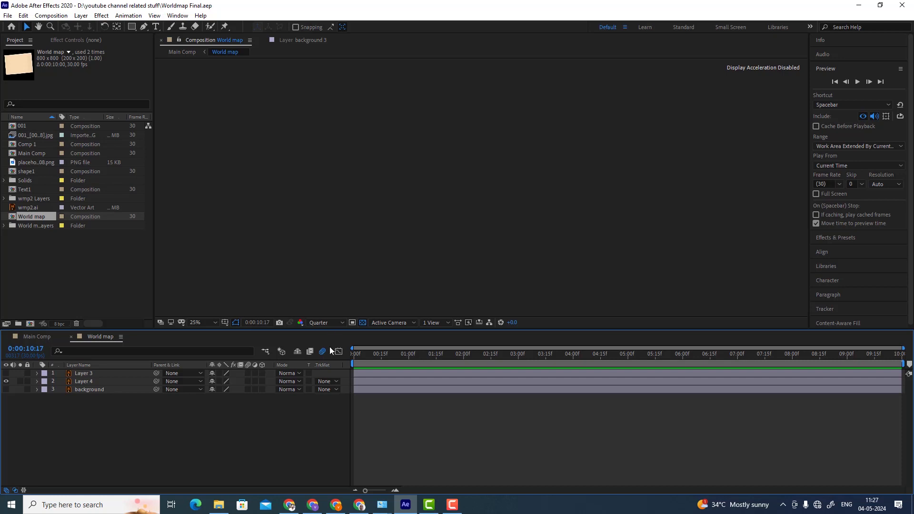
Step: Move the World map composition's current time to 0:00:00:06 and turn on the visibility of Layer 3 and background
click(365, 355)
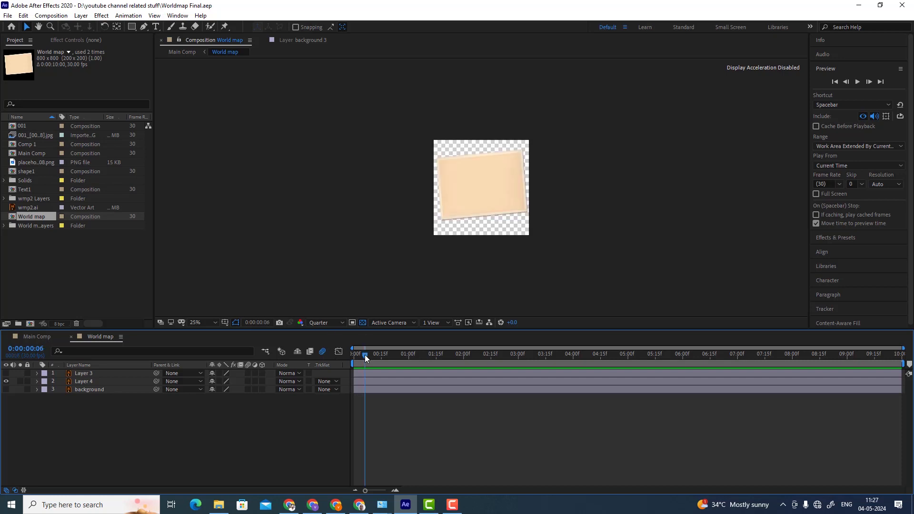
click(7, 373)
click(6, 390)
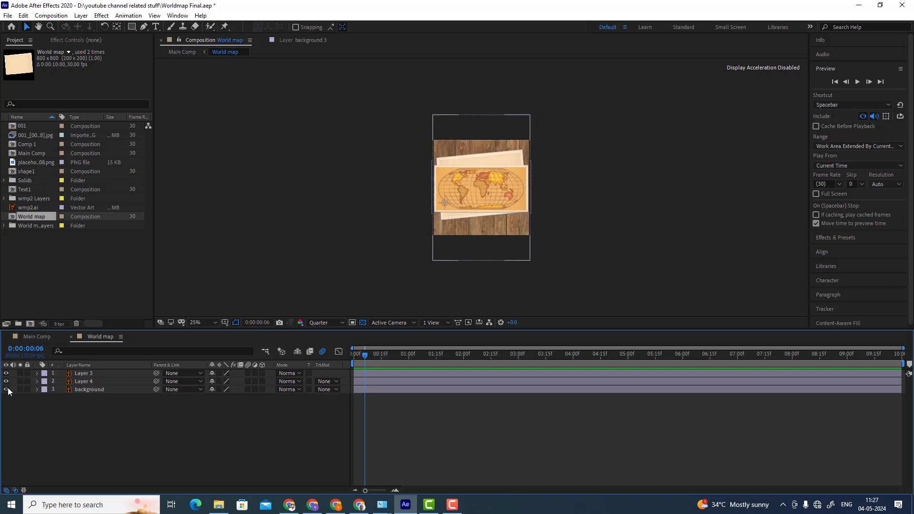
scroll(618, 227, up, 4)
scroll(619, 227, down, 6)
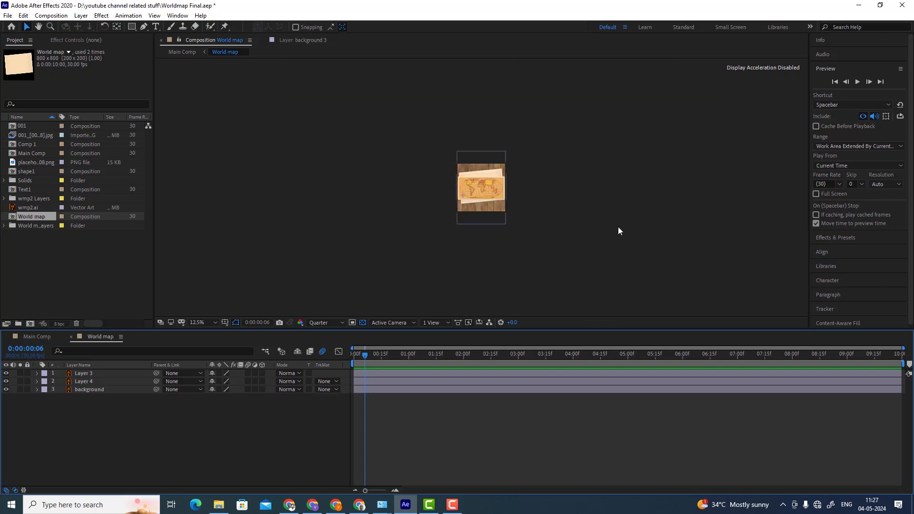
scroll(618, 231, up, 4)
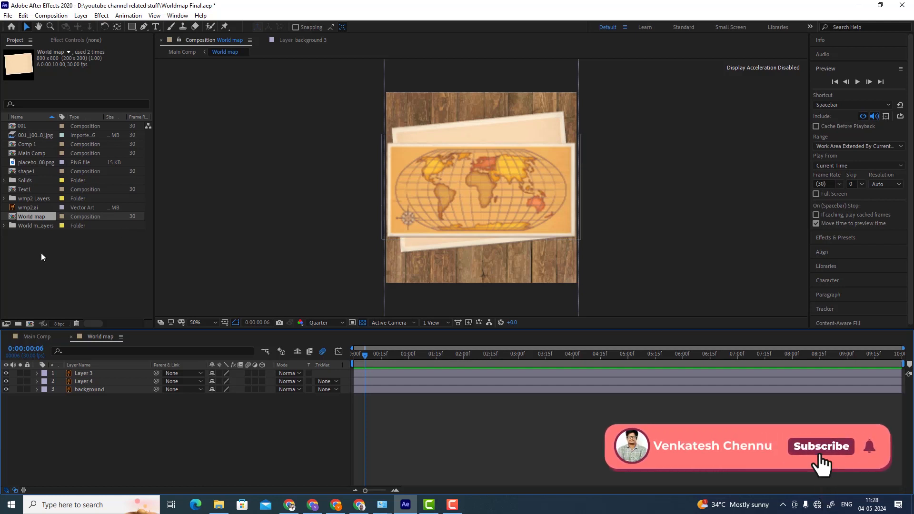
Step: Toggle the World map layers' visibility, hiding Layer 3 and background and keeping only Layer 4 shown
click(6, 381)
click(5, 389)
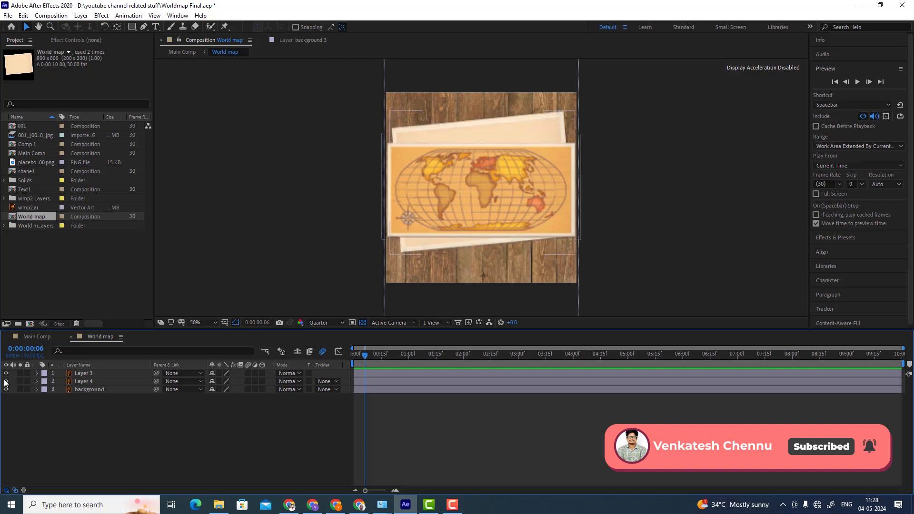
click(5, 374)
click(5, 381)
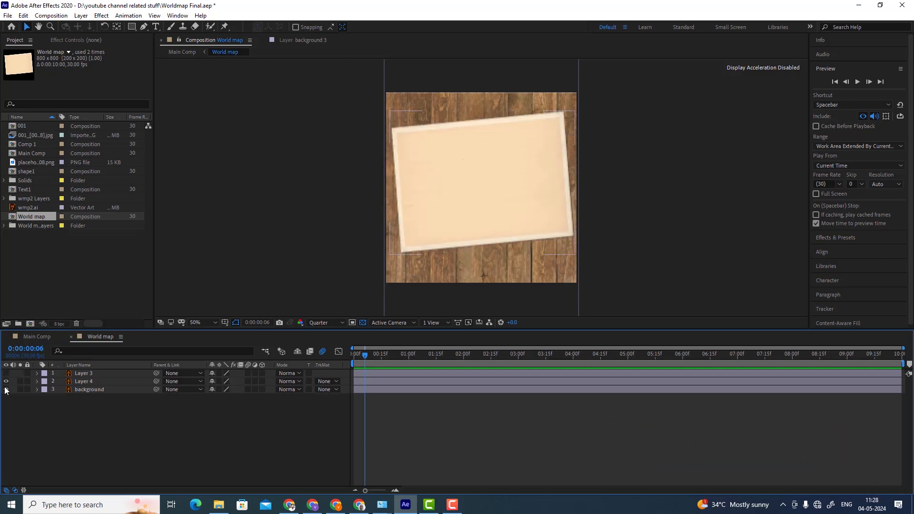
click(5, 389)
Step: Open Main Comp in a horizontal two-view layout and set the second view to Custom View 1
click(24, 339)
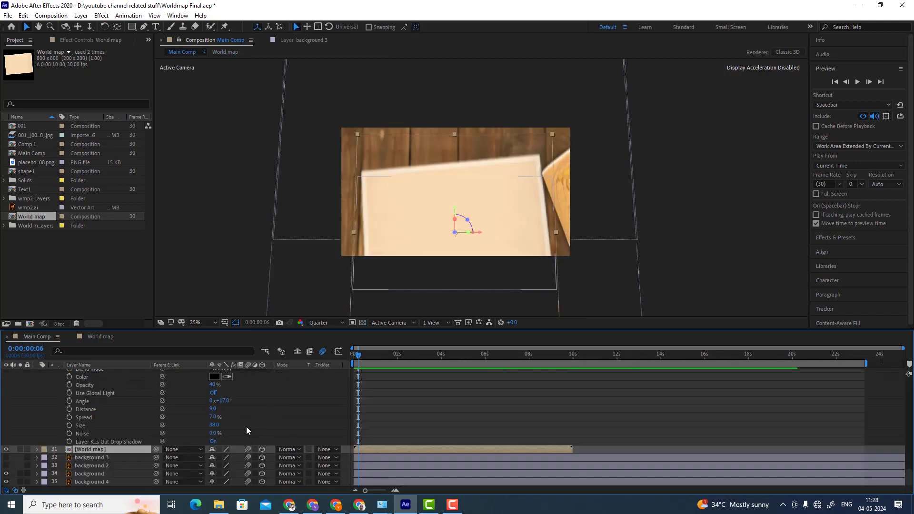
click(423, 322)
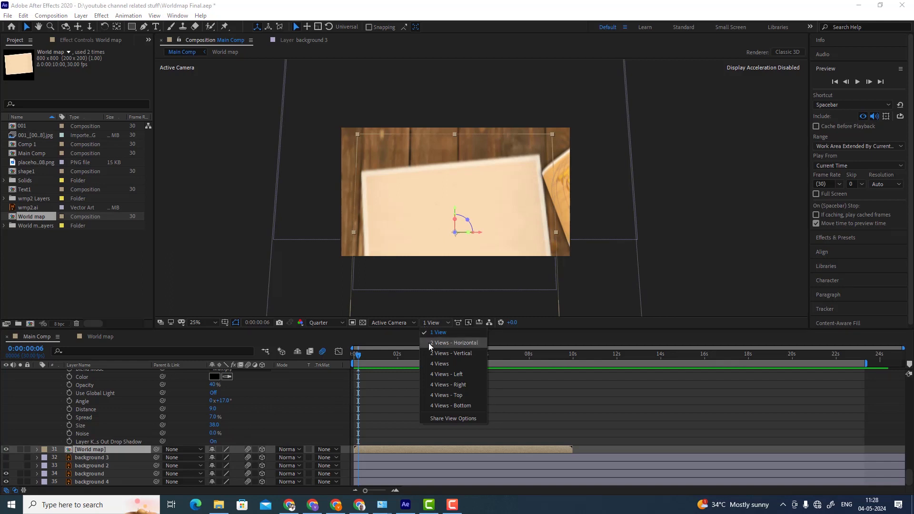
click(429, 343)
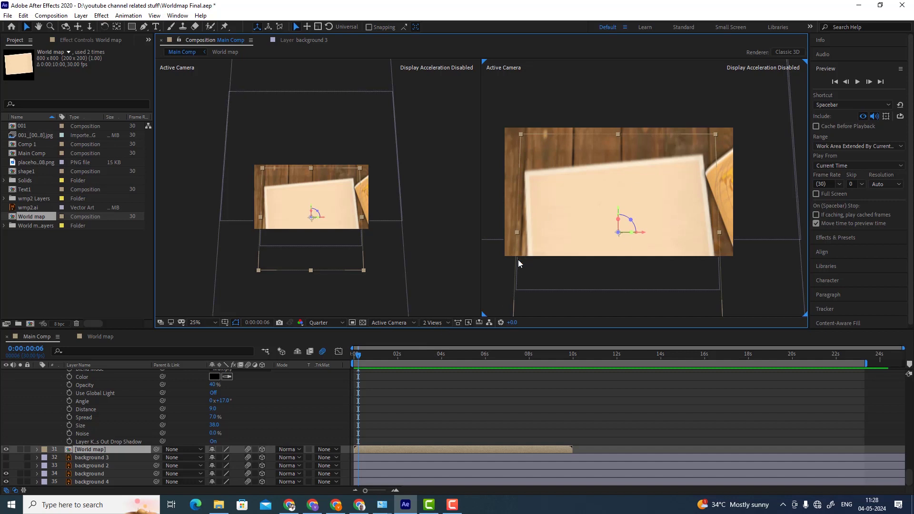
click(312, 92)
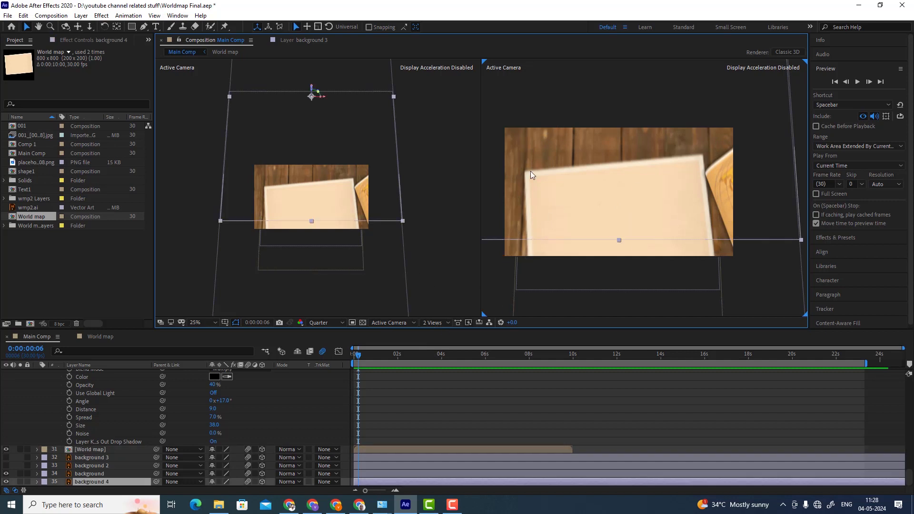
click(398, 322)
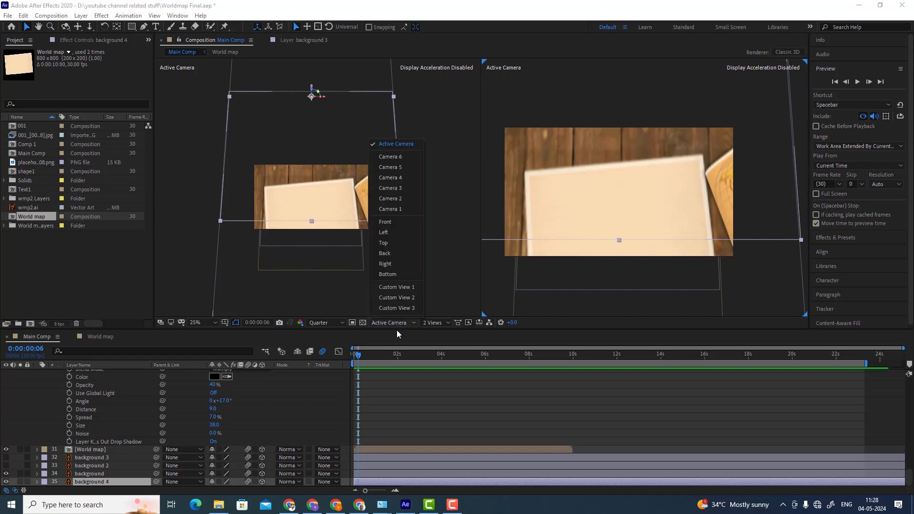
click(409, 287)
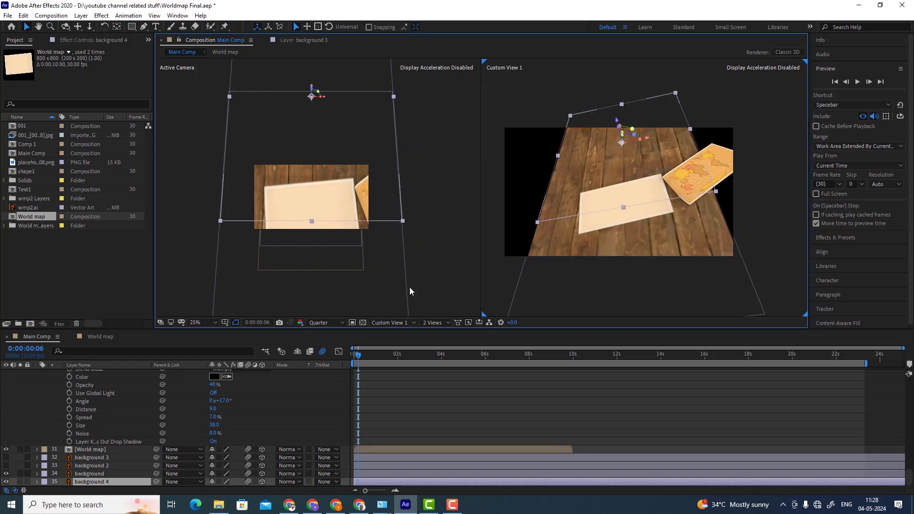
Step: Solo background 4 and background in turn to inspect what each covers, turning each solo off again
click(19, 482)
click(19, 482)
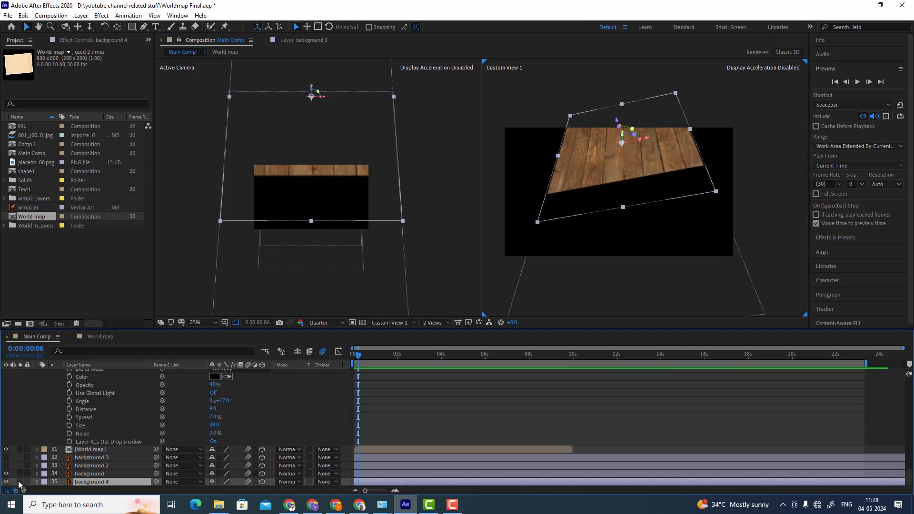
click(20, 474)
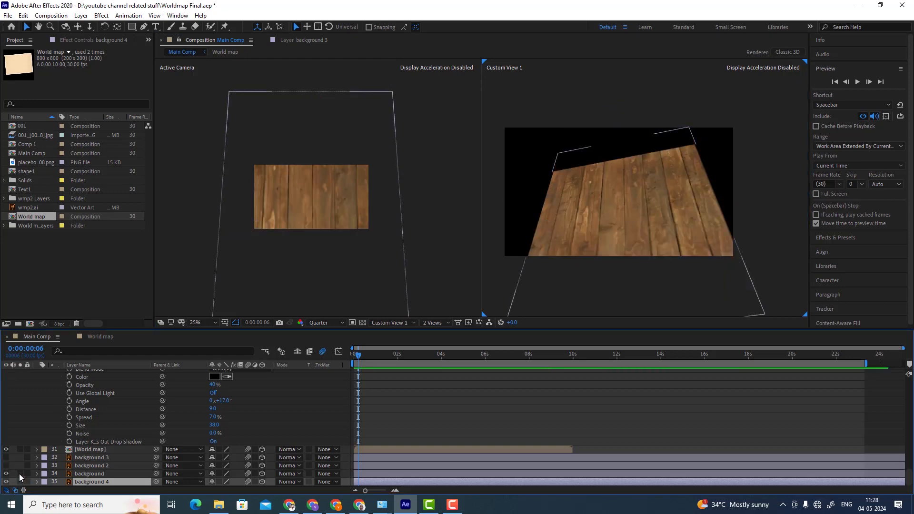
click(20, 474)
key(ctrl+Up)
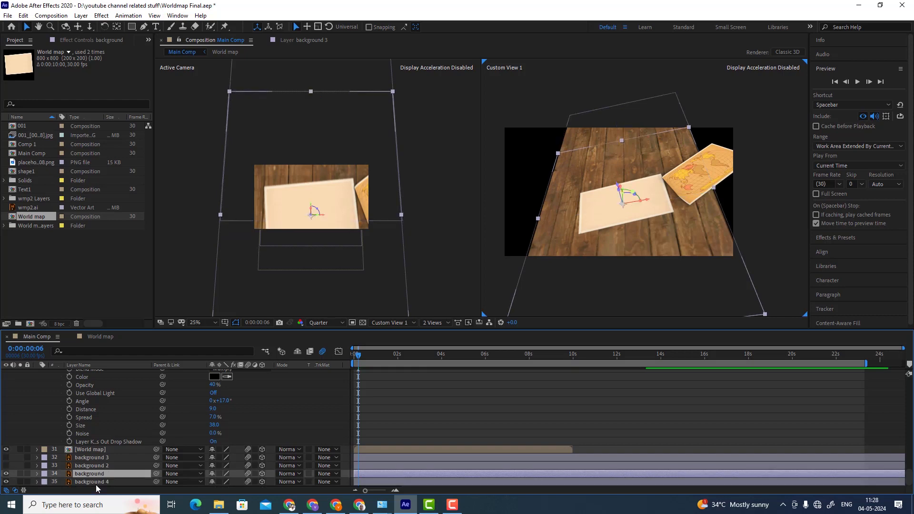
Step: Select background and background 4 alternately to compare their position and orientation in both views
click(97, 484)
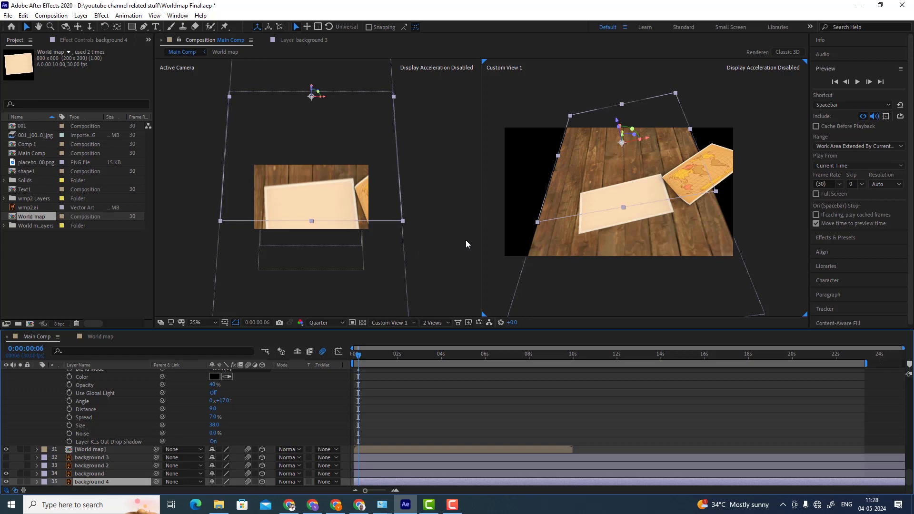
click(93, 474)
click(92, 482)
click(90, 473)
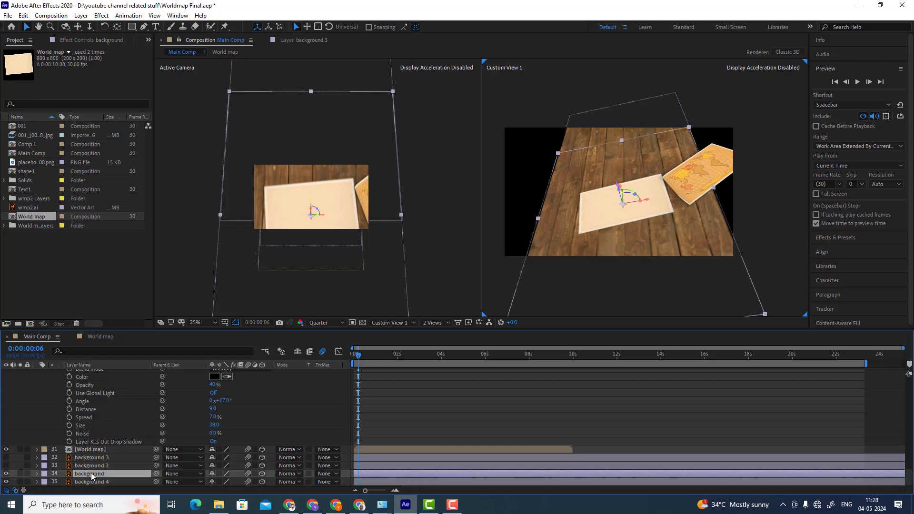
click(90, 481)
click(95, 474)
click(78, 481)
click(84, 473)
click(85, 482)
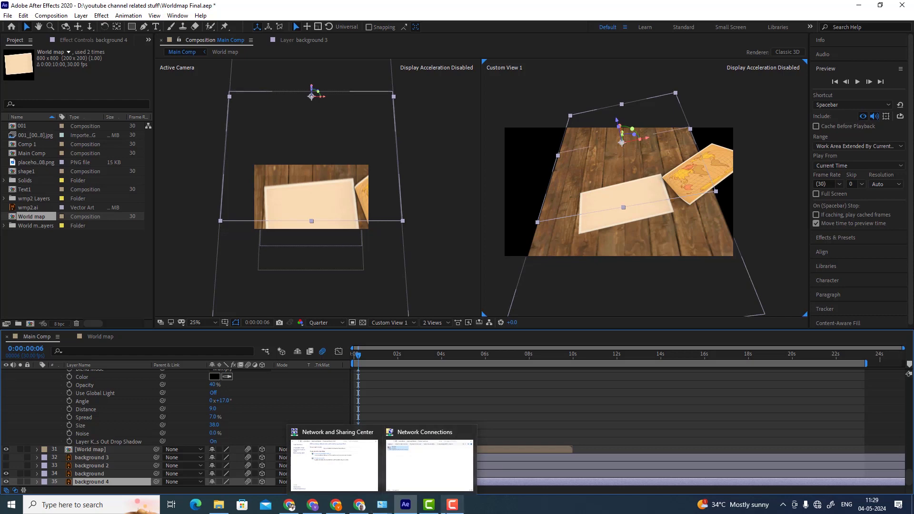
mouse_move(430, 508)
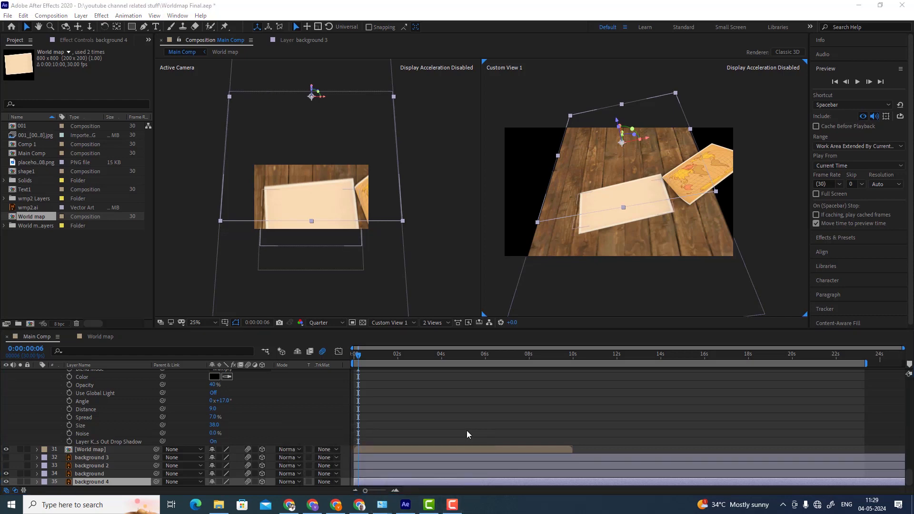
Step: Delete the hidden background 2 and background 3 layers from Main Comp
click(95, 466)
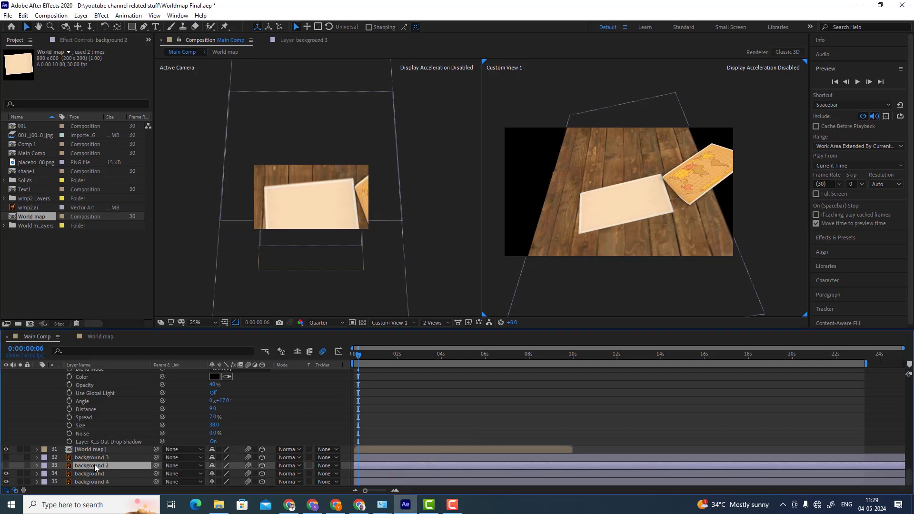
ctrl+click(98, 459)
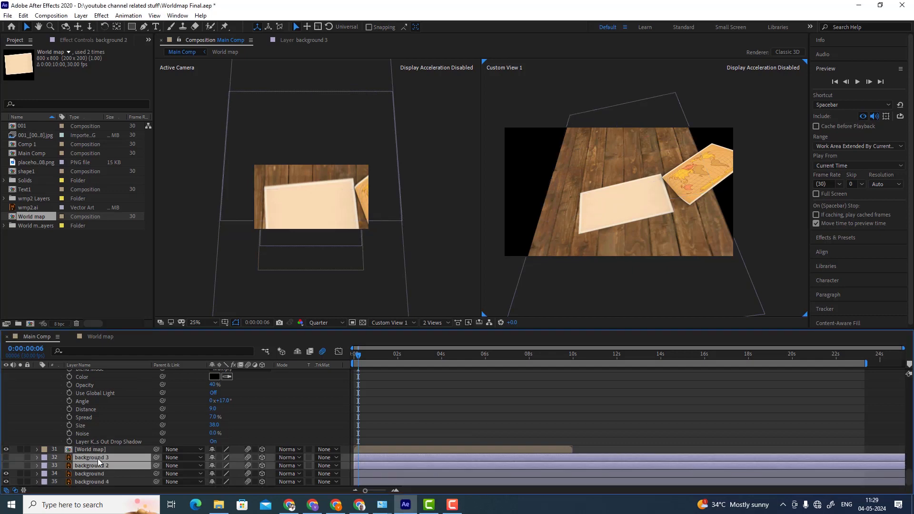
key(Delete)
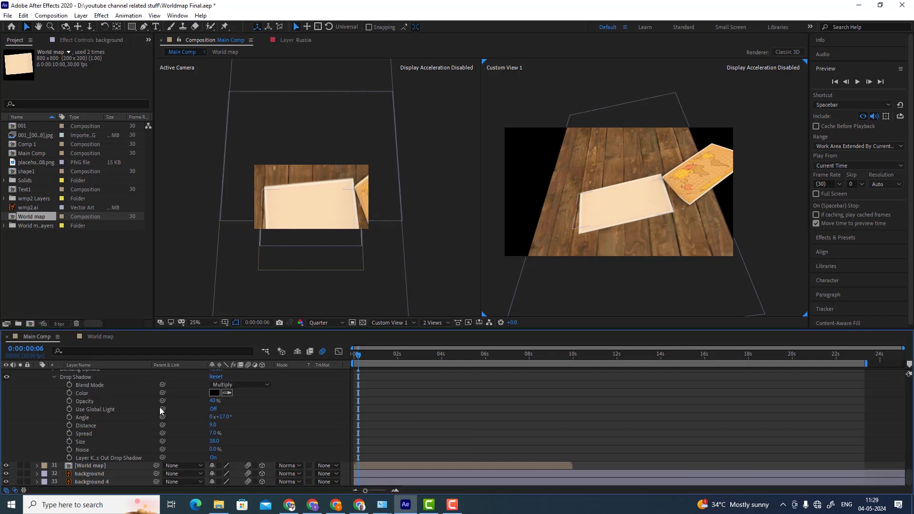
Step: Review the lower part of the layer stack, selecting background 4, background and World map one after another
scroll(269, 427, up, 6)
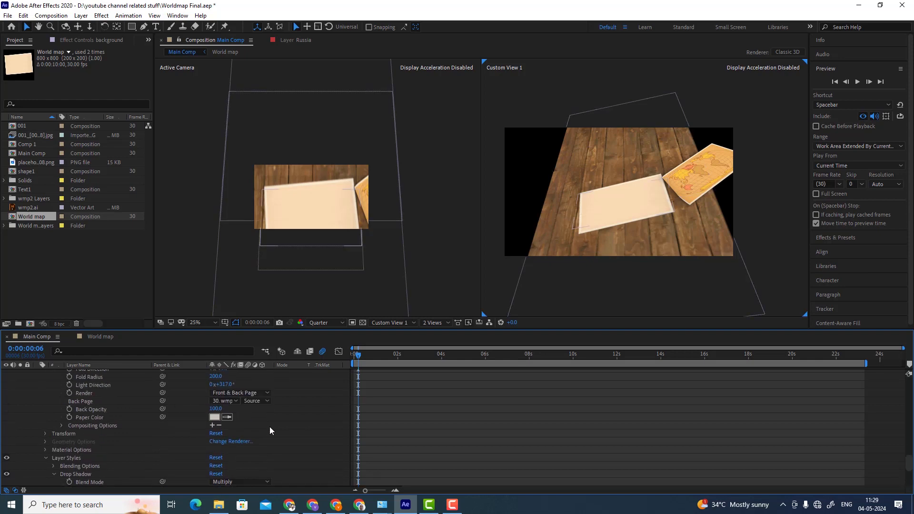
scroll(270, 427, down, 6)
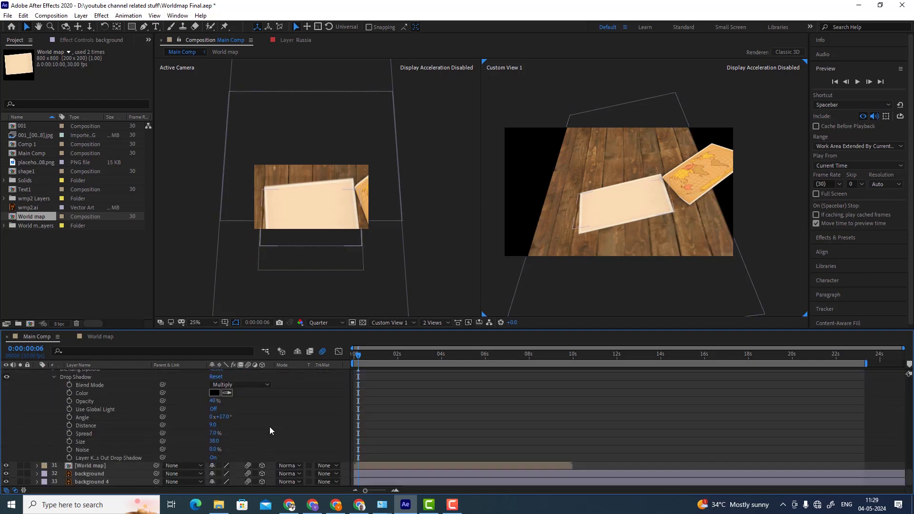
scroll(270, 427, up, 4)
scroll(270, 427, down, 4)
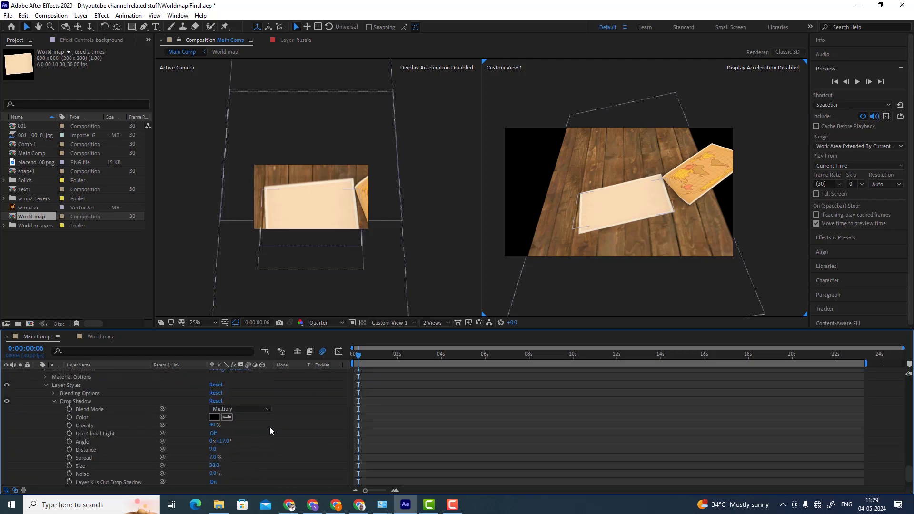
click(93, 483)
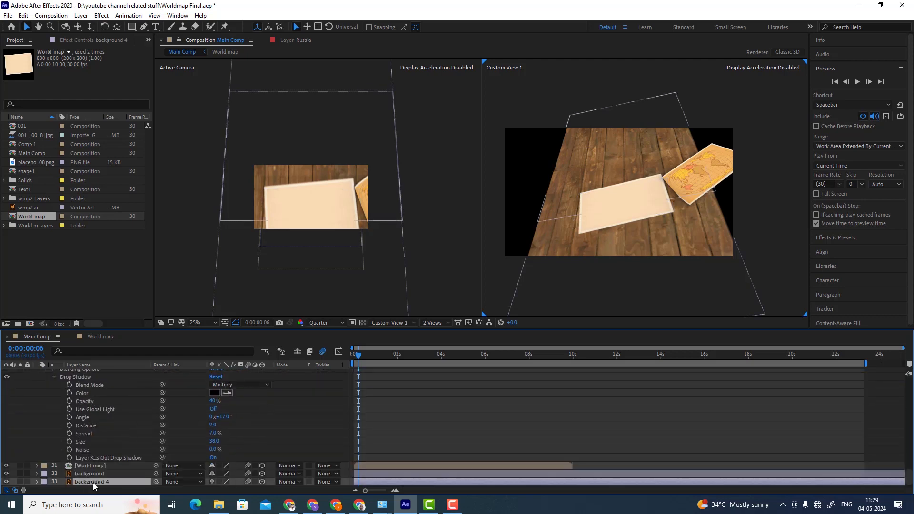
click(94, 478)
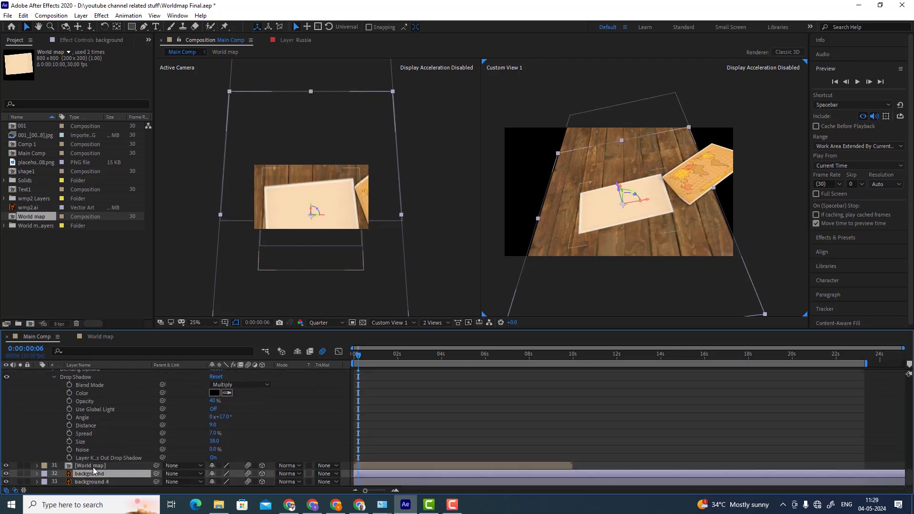
click(93, 467)
Step: Disable the CC Page Turn effect on the wmp2.ai layer to show the map unfolded
scroll(105, 455, up, 8)
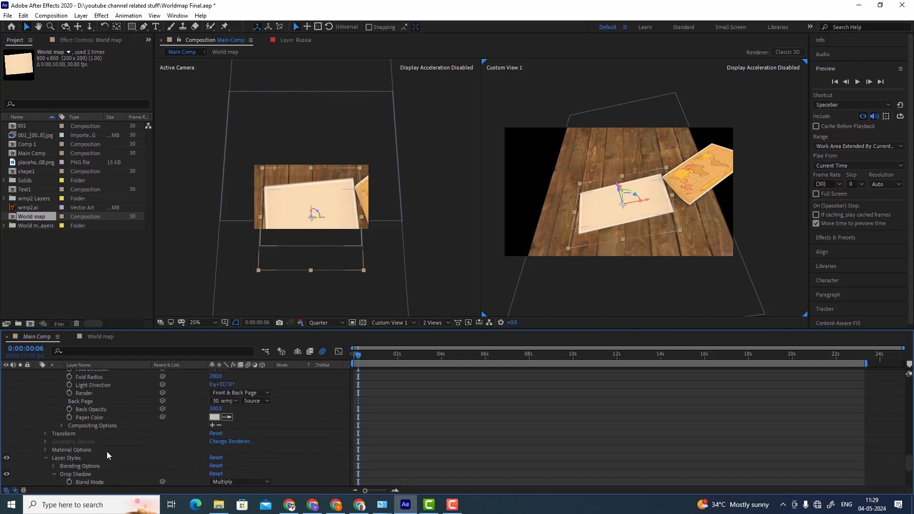
click(103, 425)
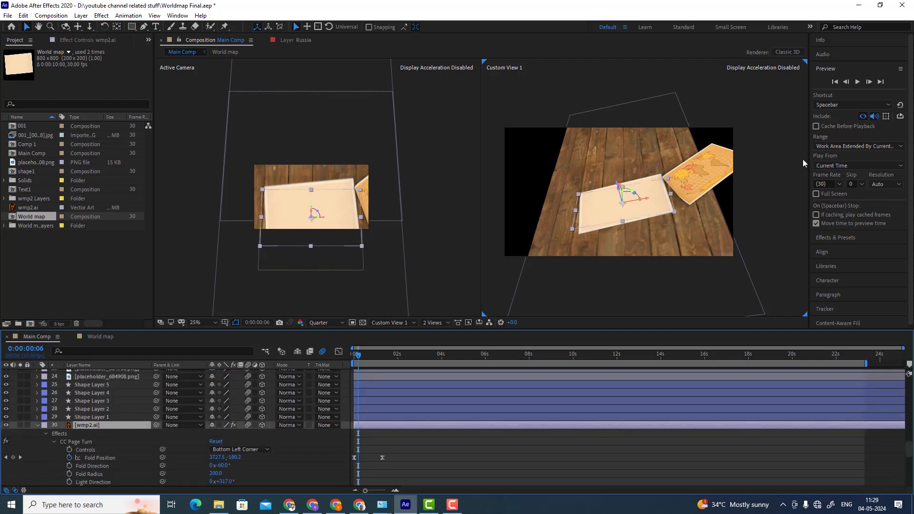
scroll(679, 180, up, 2)
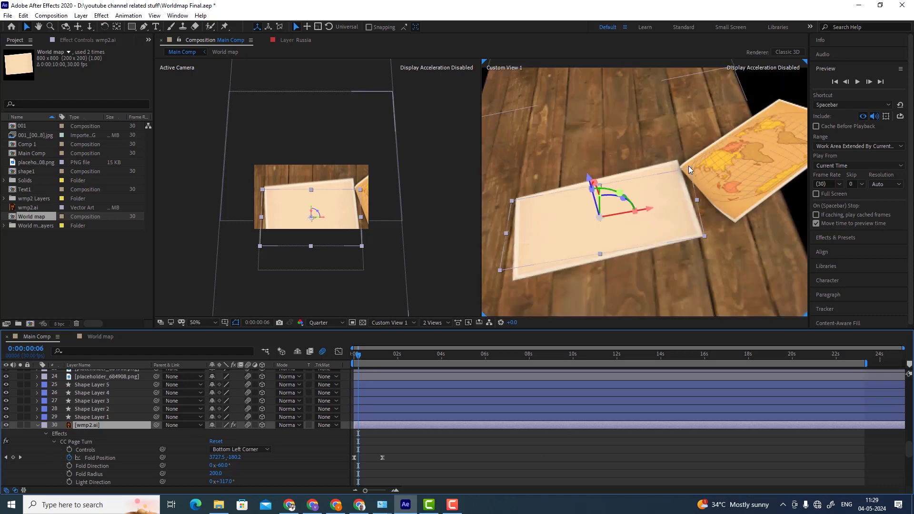
click(84, 41)
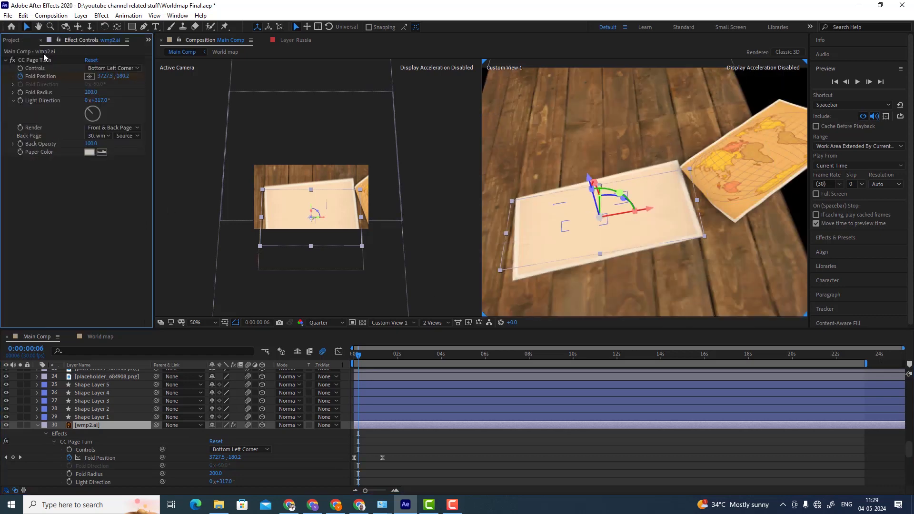
click(14, 61)
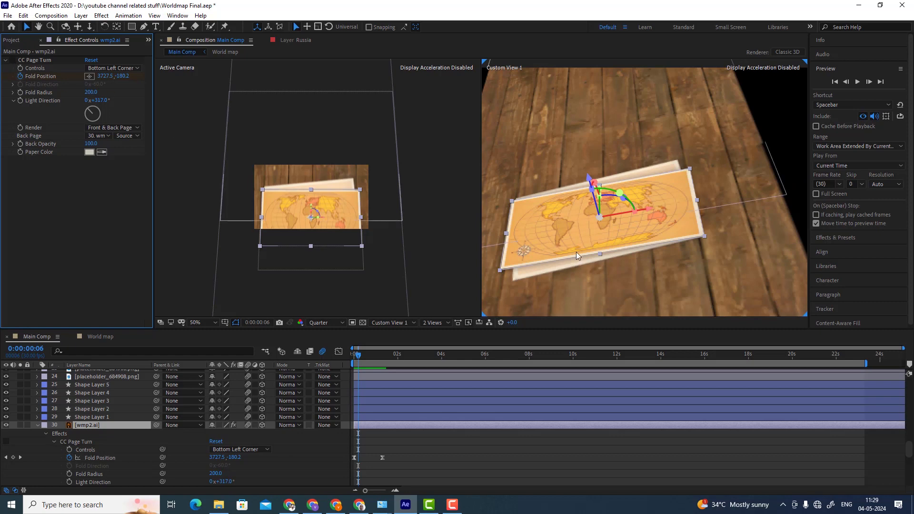
scroll(579, 223, down, 2)
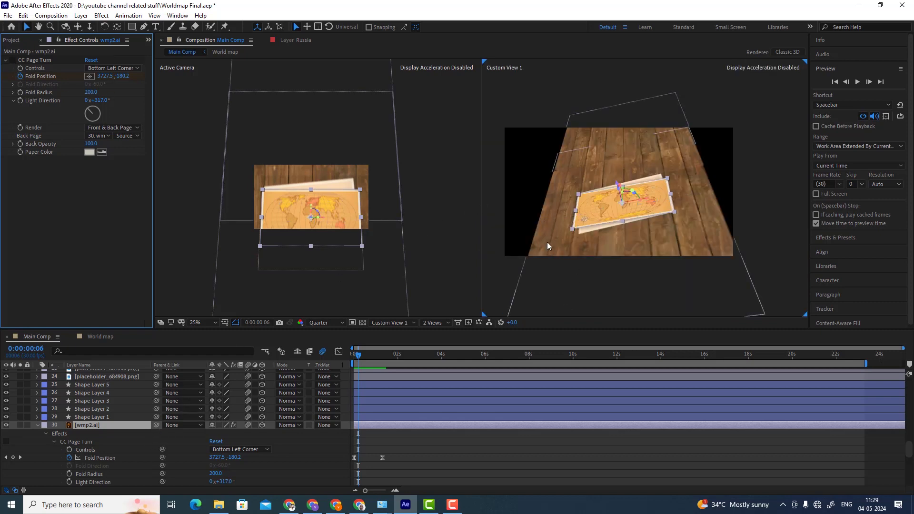
Step: Select Shape Layer 1 through Shape Layer 5 one after another to see where each lies on the map
click(82, 417)
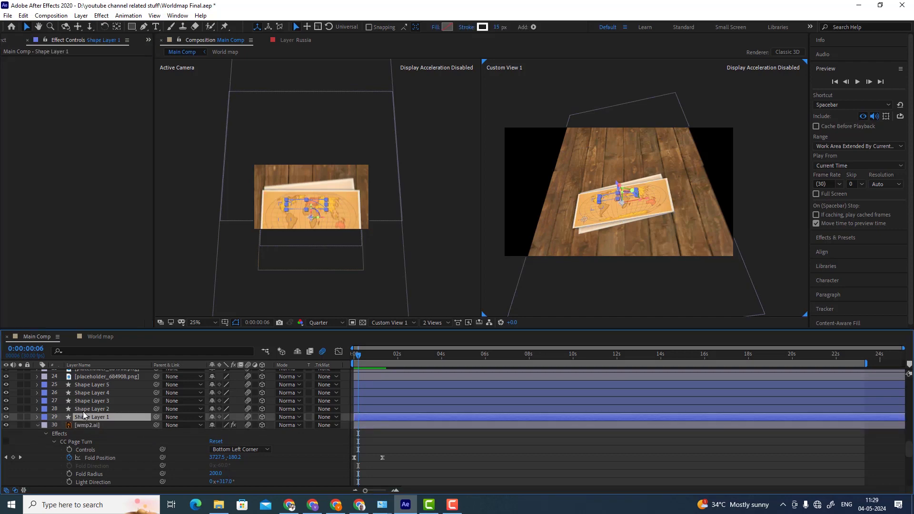
click(83, 412)
click(93, 401)
click(92, 392)
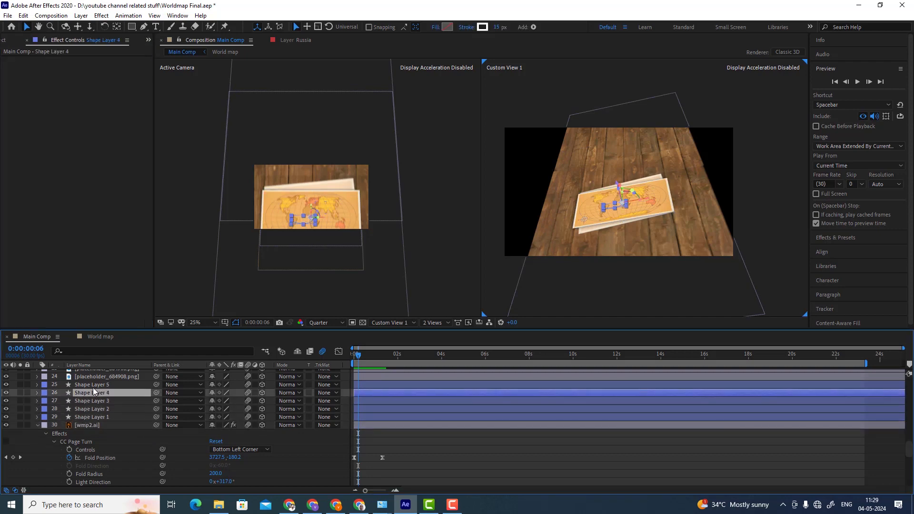
click(93, 385)
Step: Expand the Contents and Trim Paths 1 properties of Shape Layer 1 to inspect its End keyframes
click(90, 418)
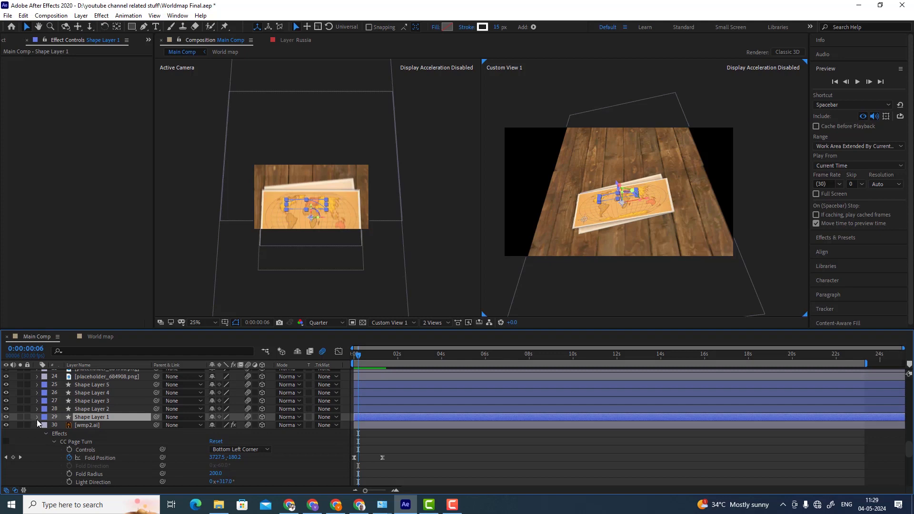
click(37, 418)
click(46, 425)
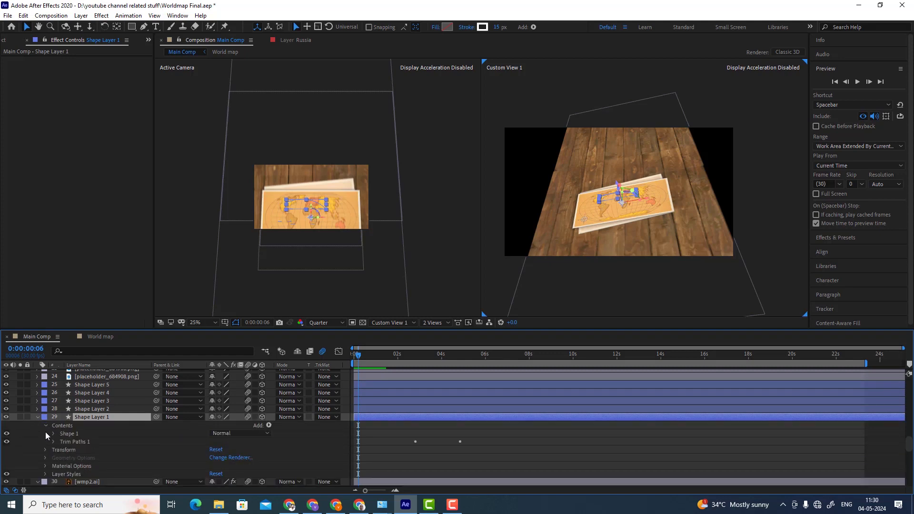
click(51, 442)
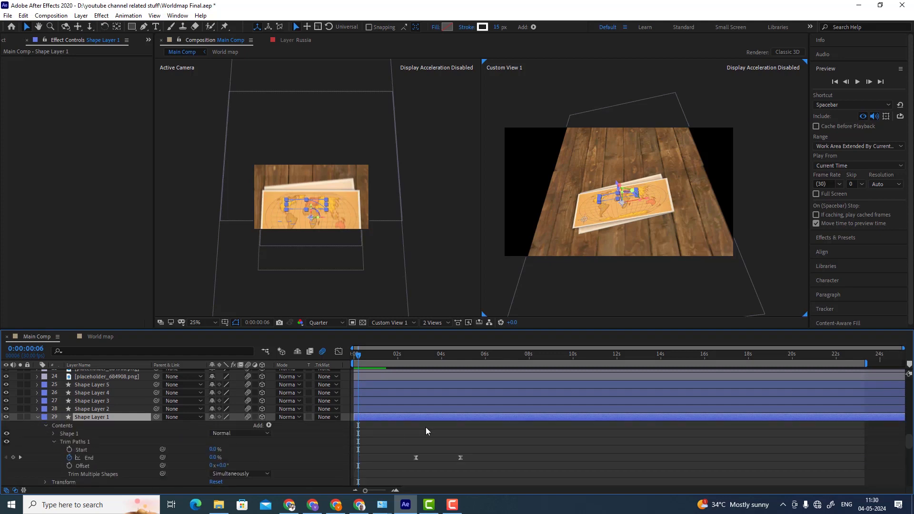
Step: Move the current time to 0:00:04:21 and on to 0:00:22:16 to examine the drawn route lines on the map
click(457, 355)
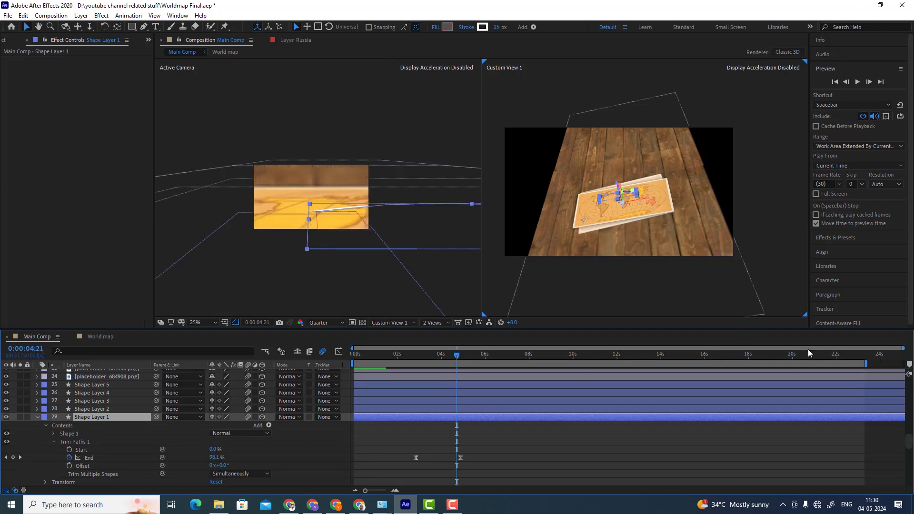
click(848, 354)
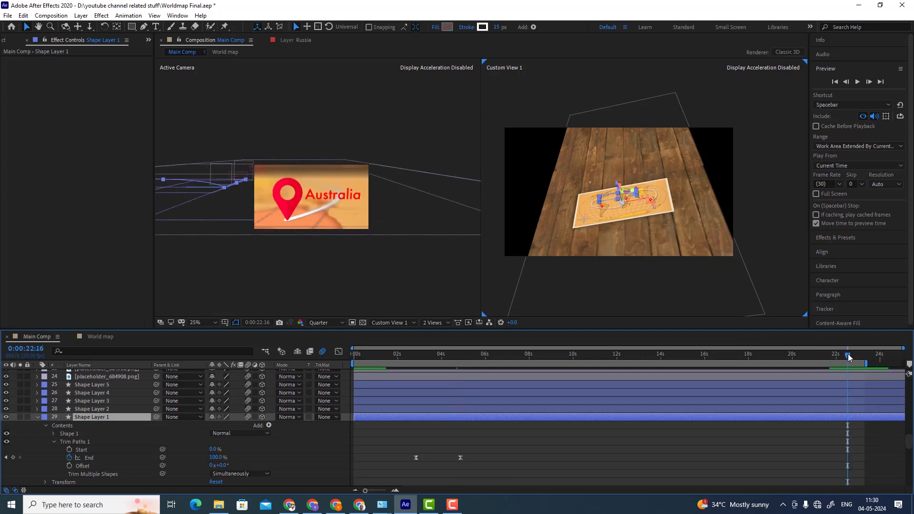
scroll(664, 192, up, 2)
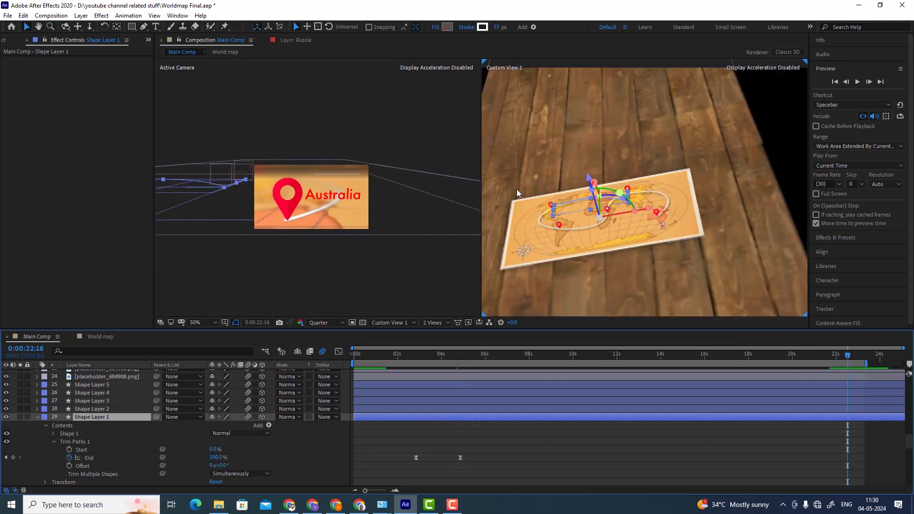
Step: Select Shape Layer 5 down to Shape Layer 1 in turn to match each one with its section of the route
click(108, 384)
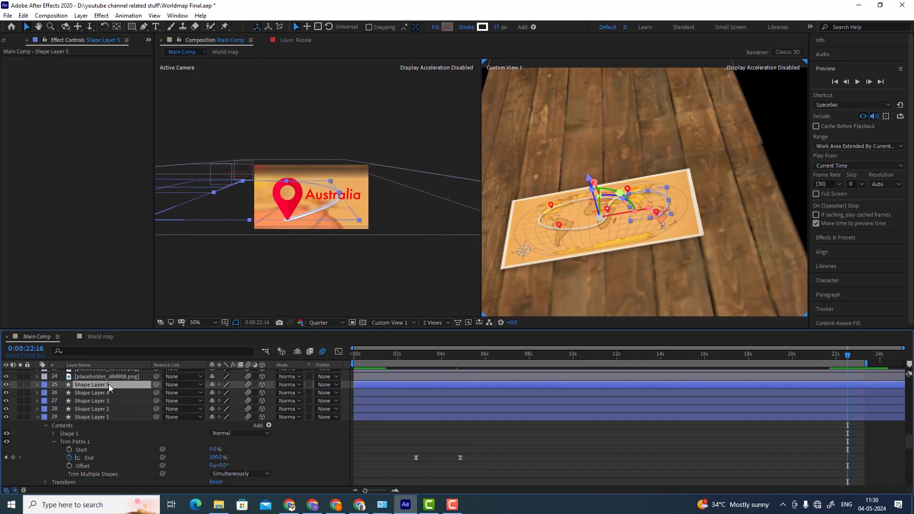
click(104, 393)
click(102, 401)
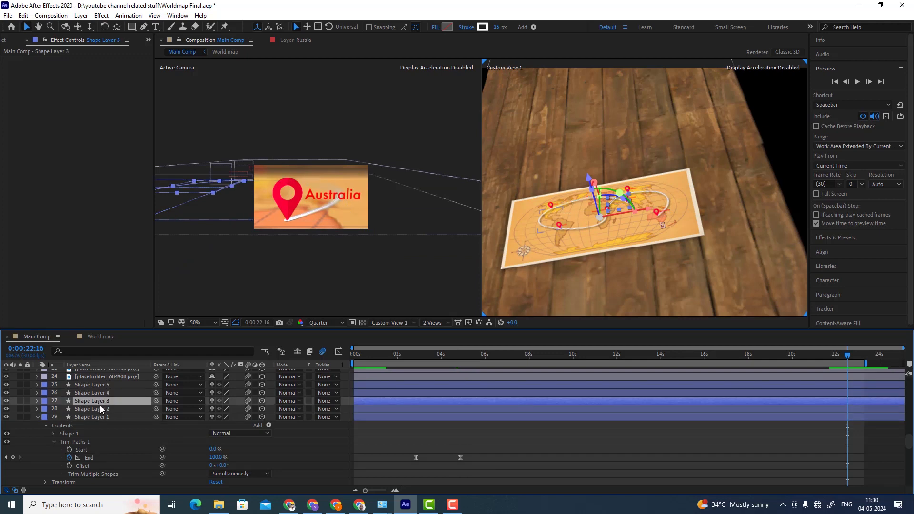
click(101, 409)
click(98, 418)
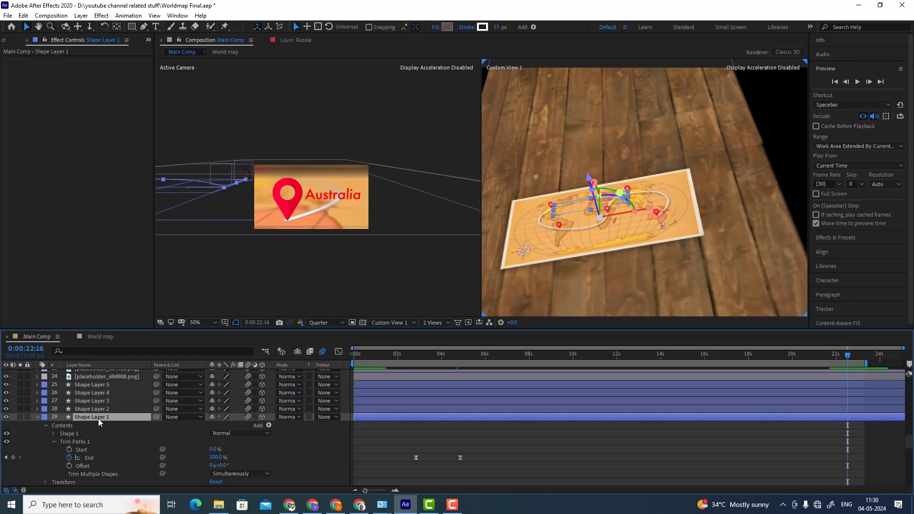
Step: Select the placeholder_684908.png layers from layer 24 up to layer 19 to locate each pin on the map
scroll(98, 418, up, 2)
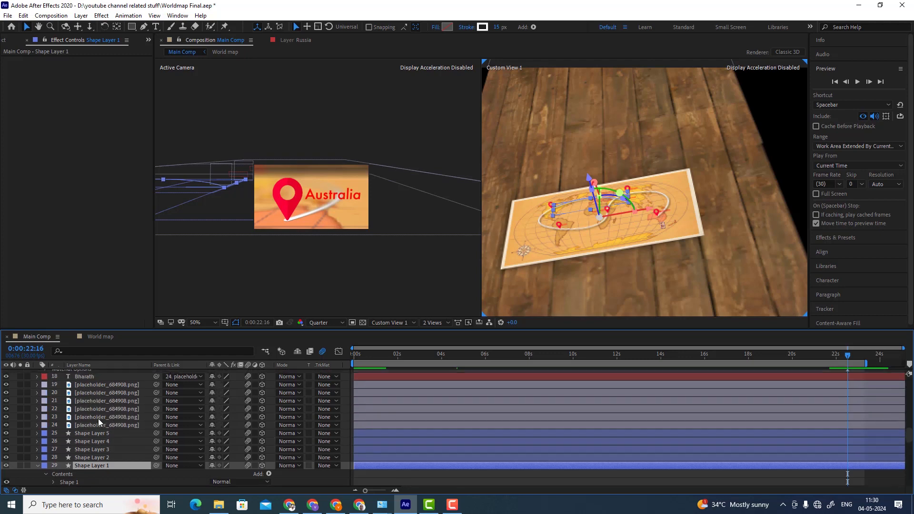
click(98, 424)
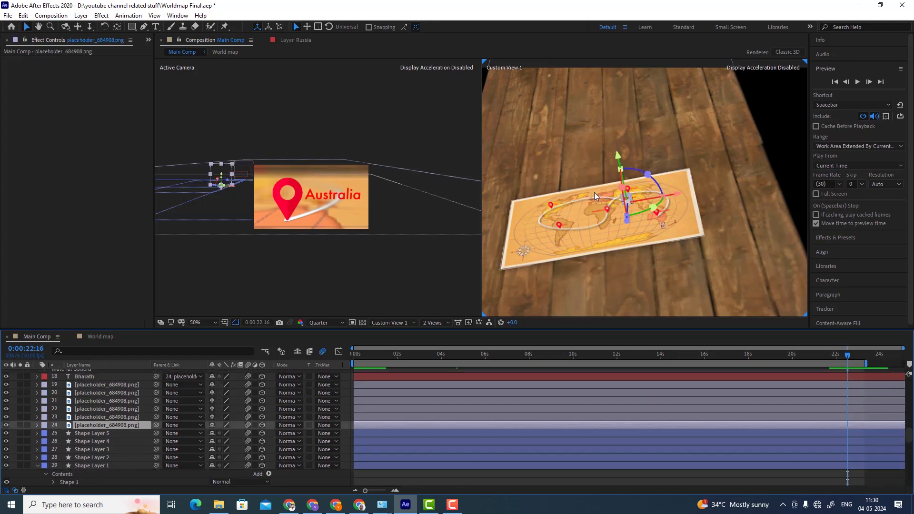
scroll(589, 222, up, 4)
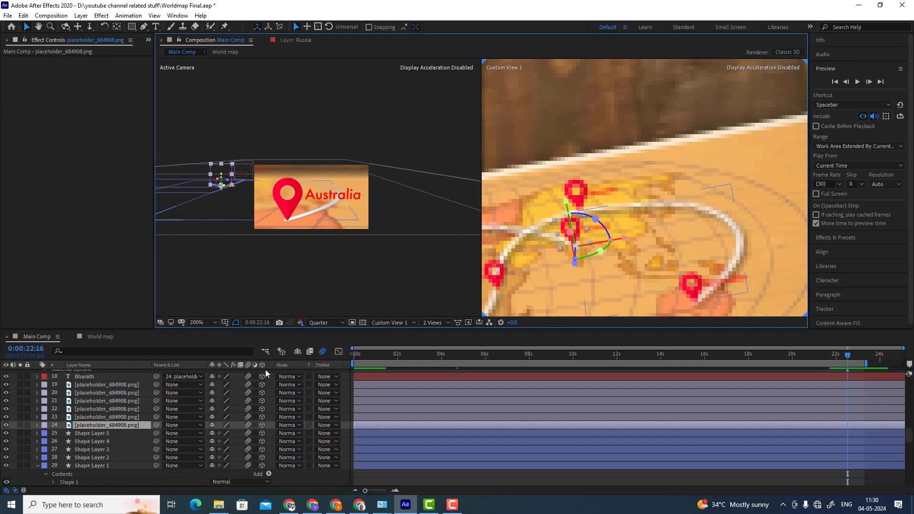
key(h)
key(v)
click(143, 417)
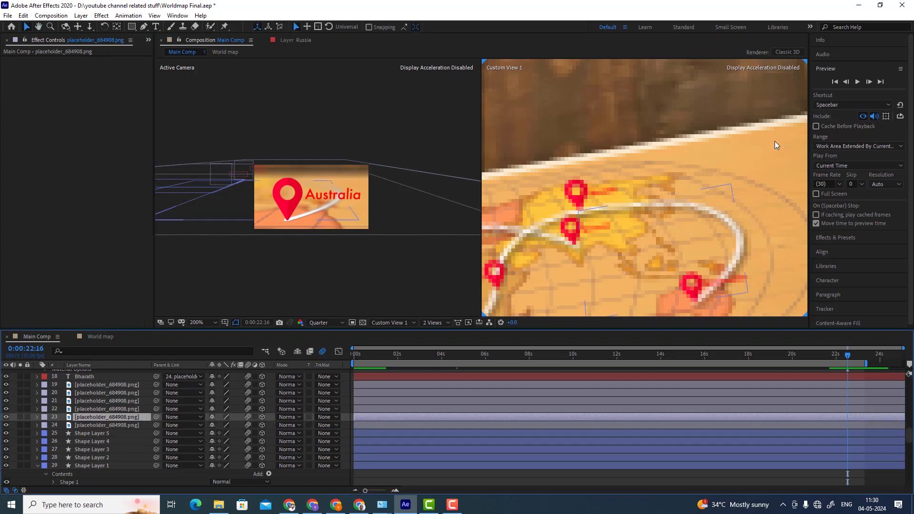
scroll(728, 160, down, 2)
scroll(727, 157, down, 2)
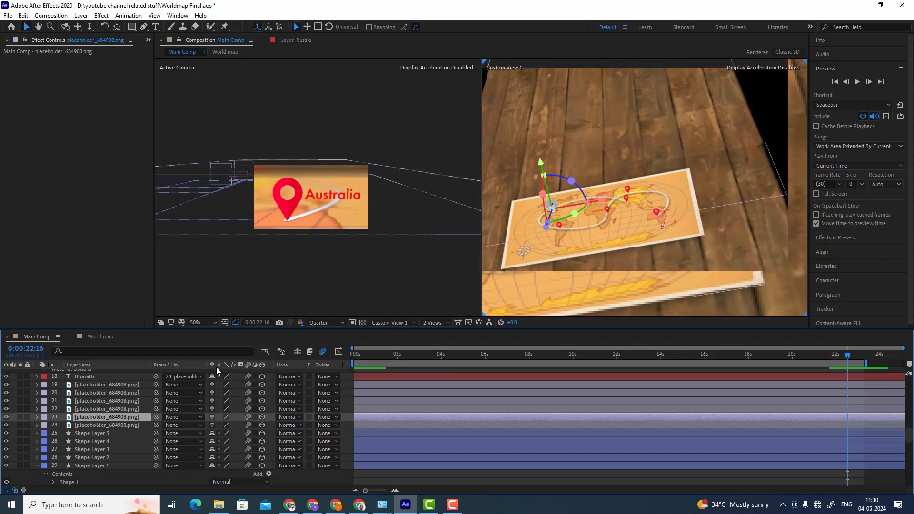
click(133, 408)
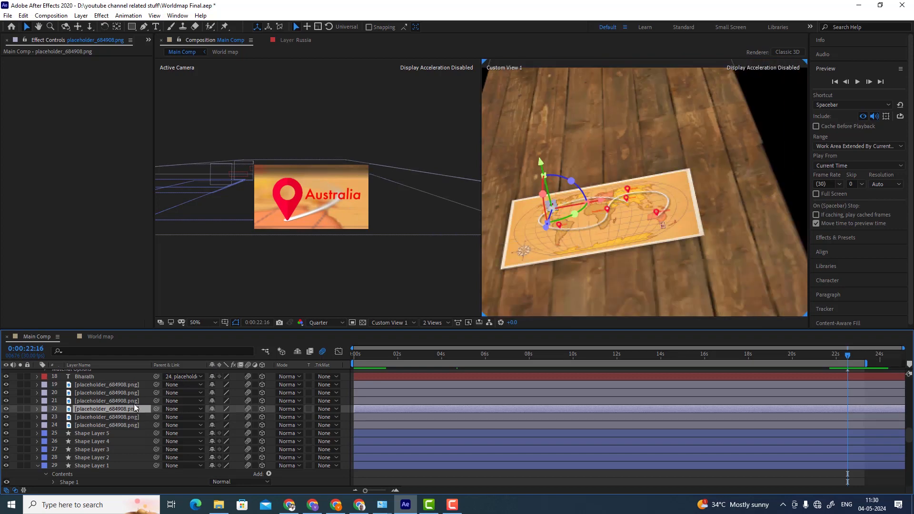
click(133, 403)
click(133, 393)
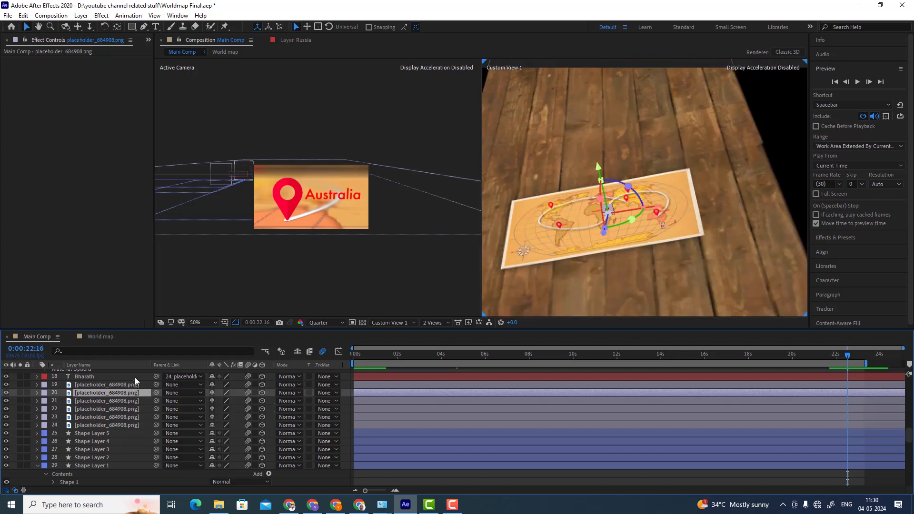
click(135, 384)
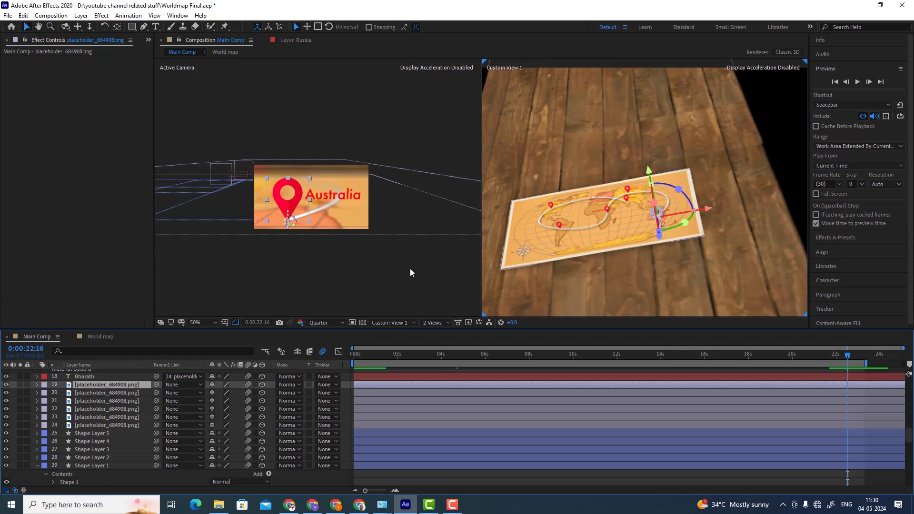
Step: Review the country text layers from layer 18 up through USA, Brazil 2, SouthAfrica and Australia to see their placement
scroll(89, 408, up, 2)
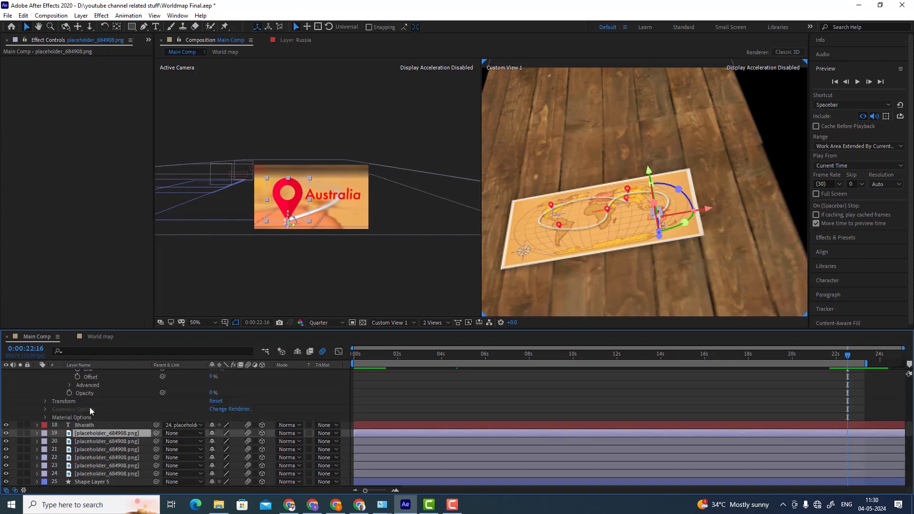
click(87, 423)
scroll(113, 409, up, 3)
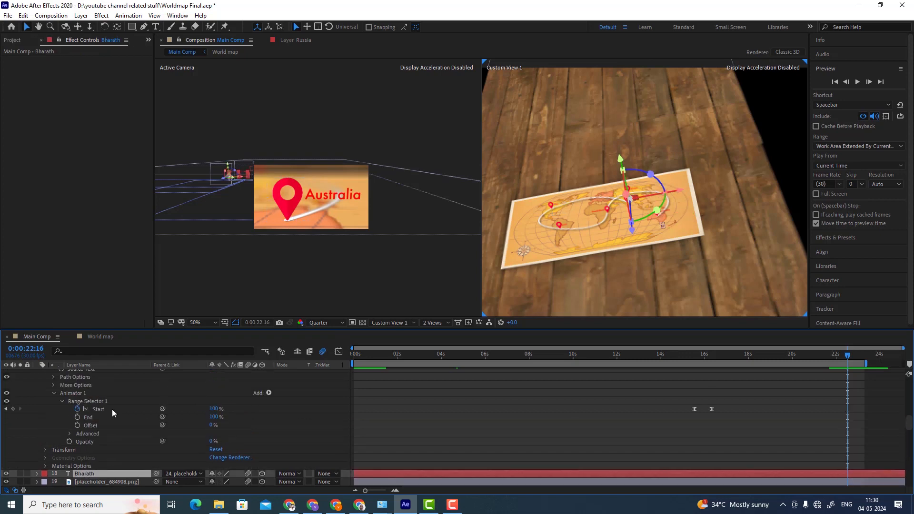
scroll(104, 387, up, 3)
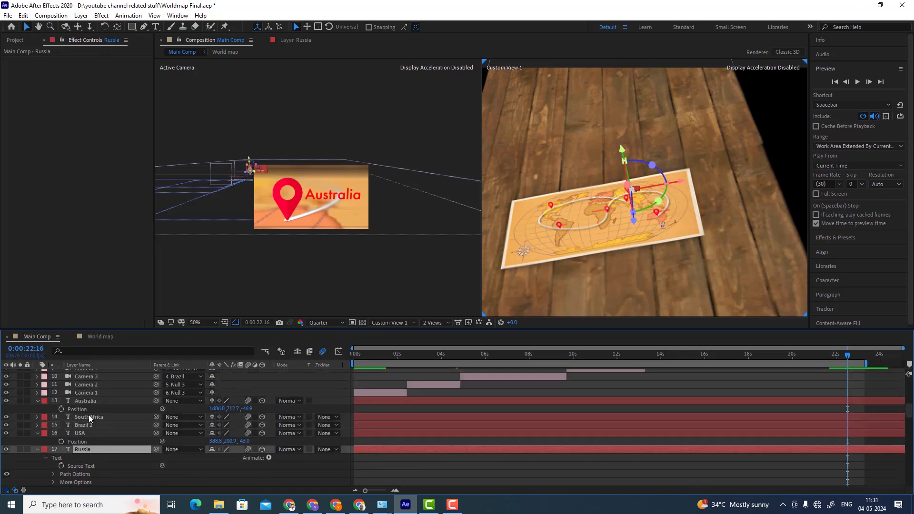
click(82, 433)
click(89, 424)
click(89, 417)
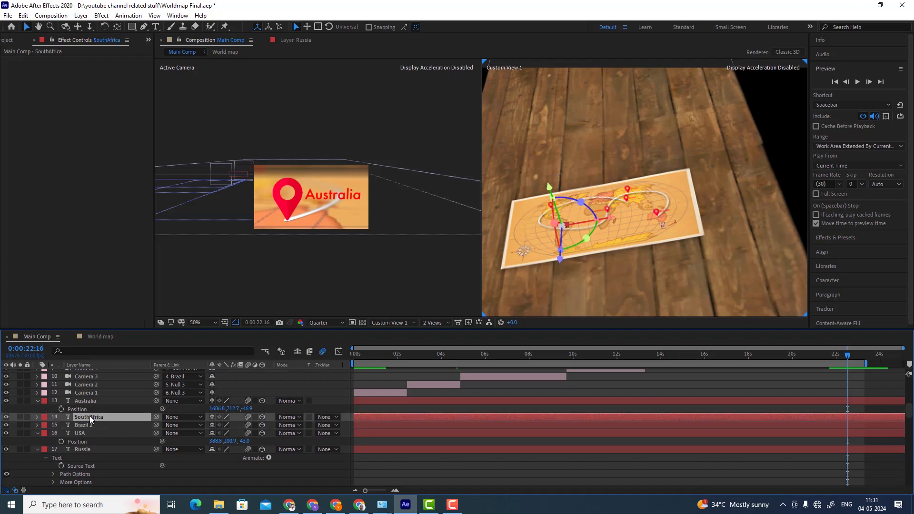
click(94, 400)
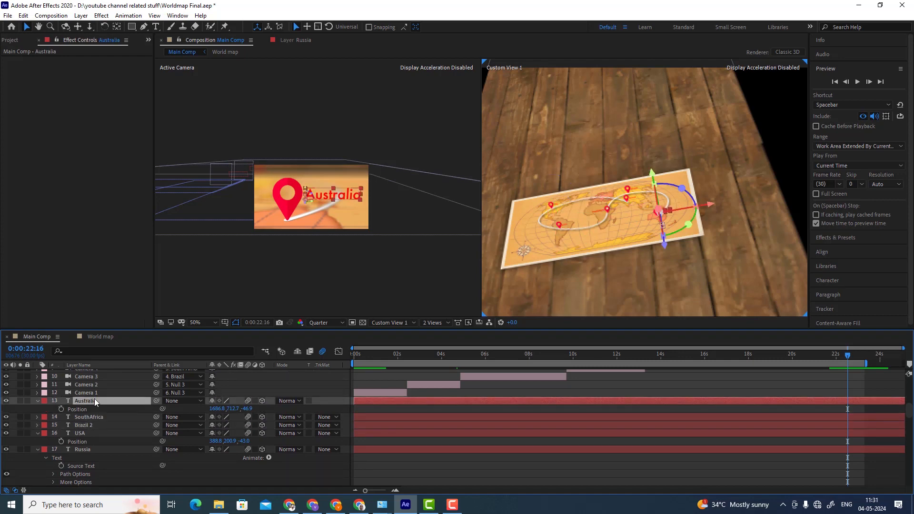
Step: Select Camera 1 and move the current time to 0:00:00:14 to examine the camera above the map in Custom View 1
scroll(94, 401, up, 3)
click(95, 416)
scroll(96, 418, up, 6)
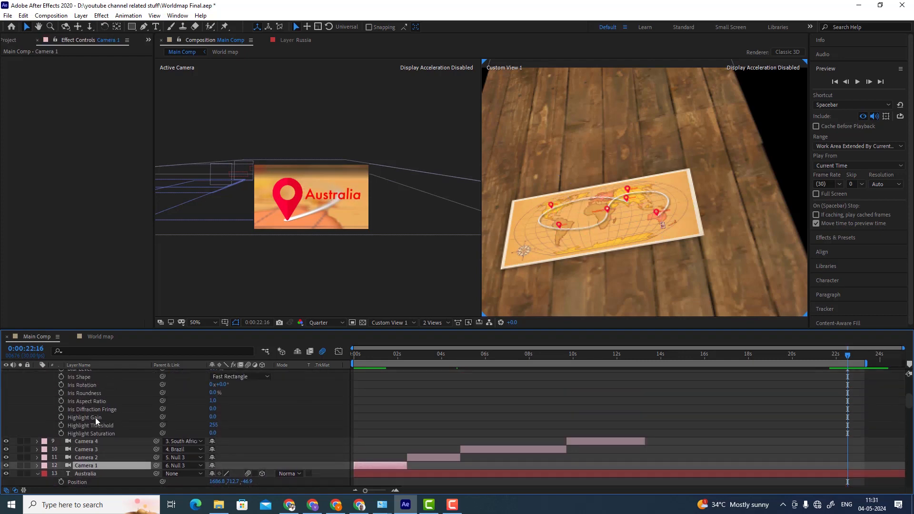
scroll(95, 419, up, 5)
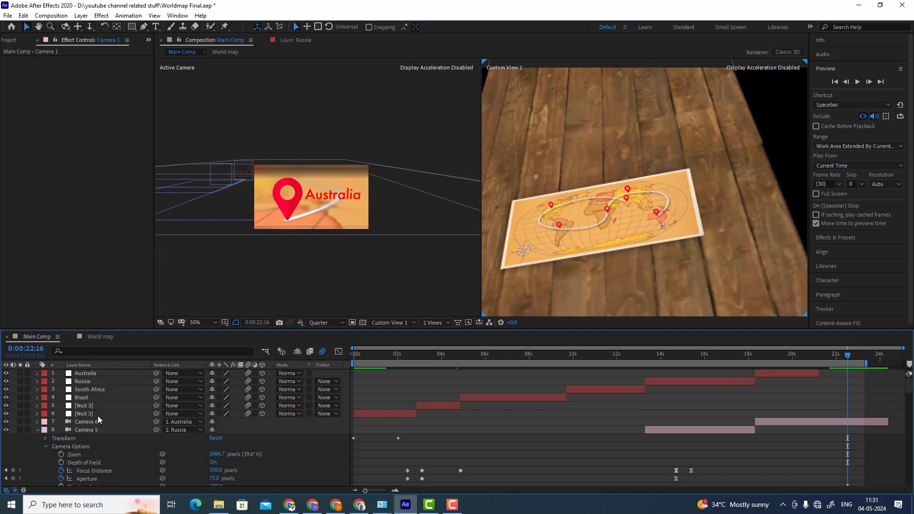
scroll(98, 420, down, 6)
scroll(122, 416, up, 10)
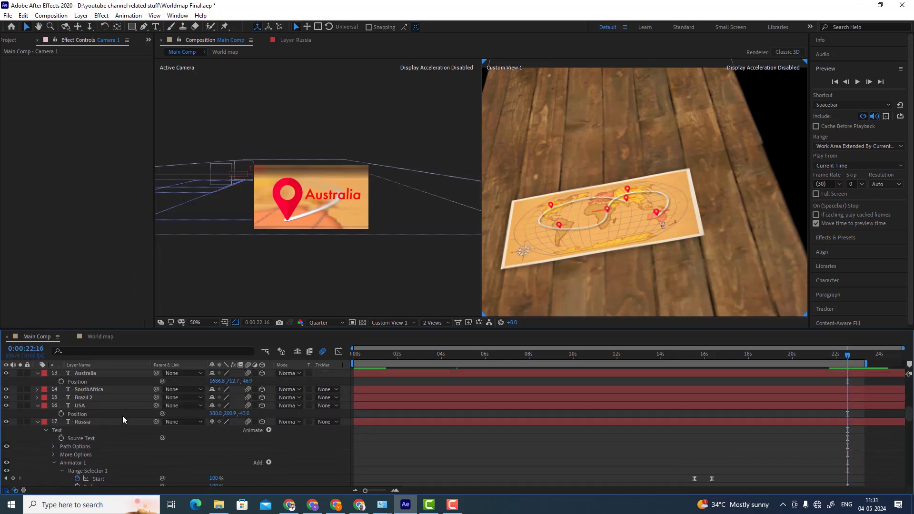
click(364, 354)
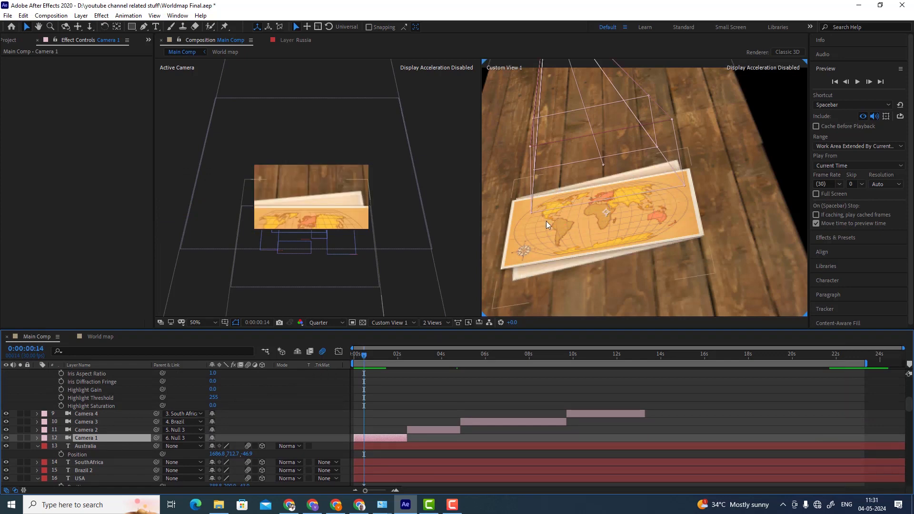
scroll(547, 221, down, 2)
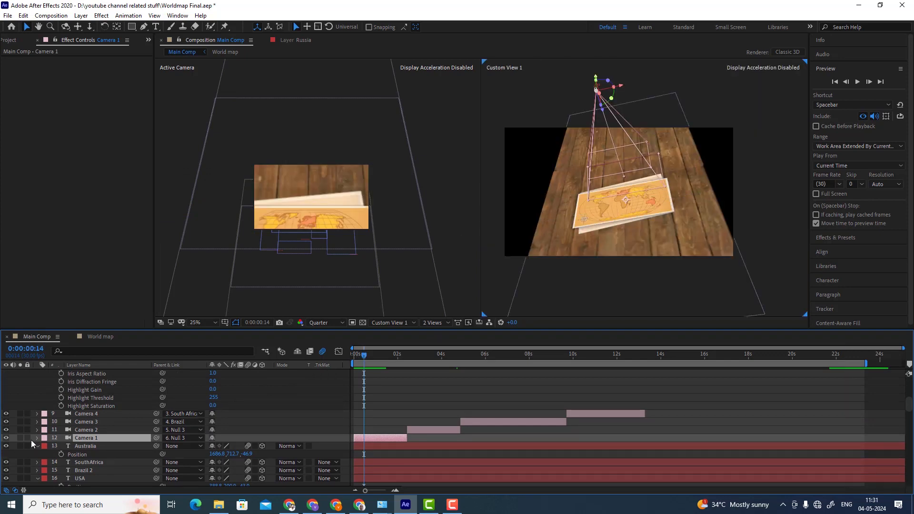
Step: Select the Null 3 layer that Camera 1 is parented to, review the layer stack, and reselect Camera 1
scroll(64, 440, up, 6)
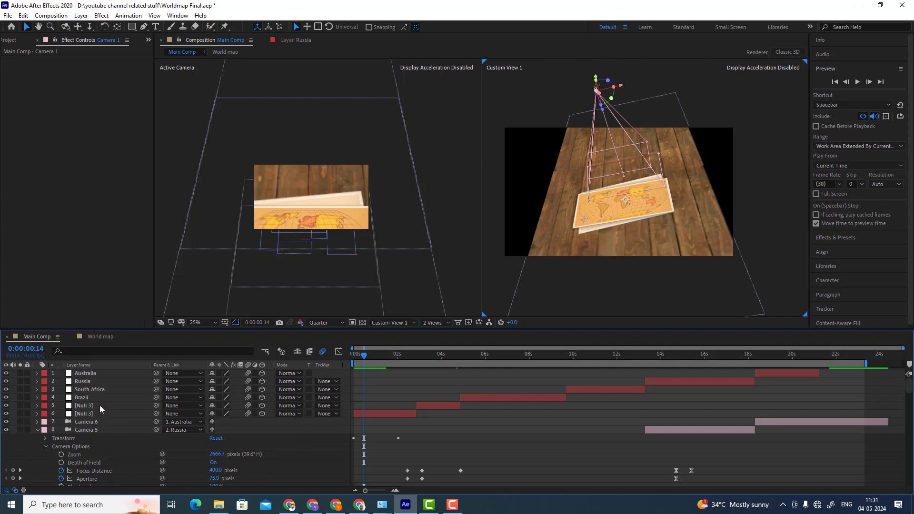
click(93, 413)
scroll(91, 419, down, 6)
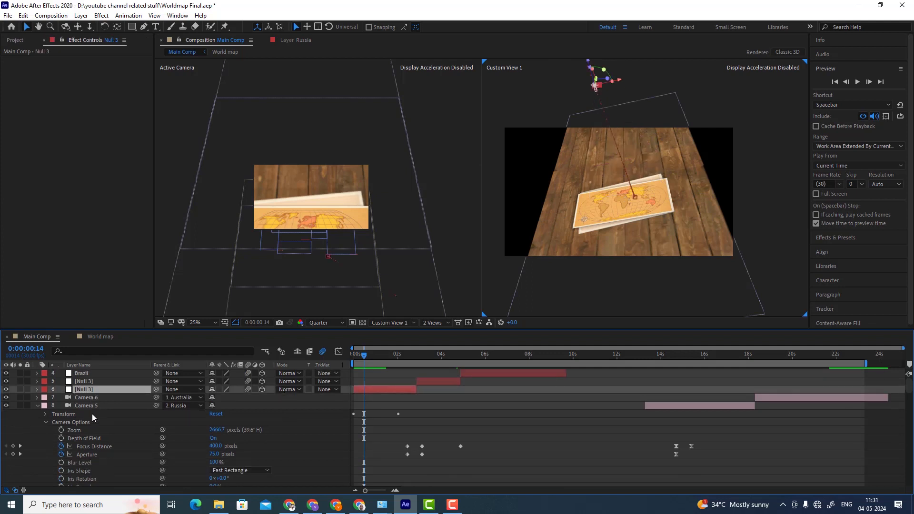
scroll(86, 429, down, 10)
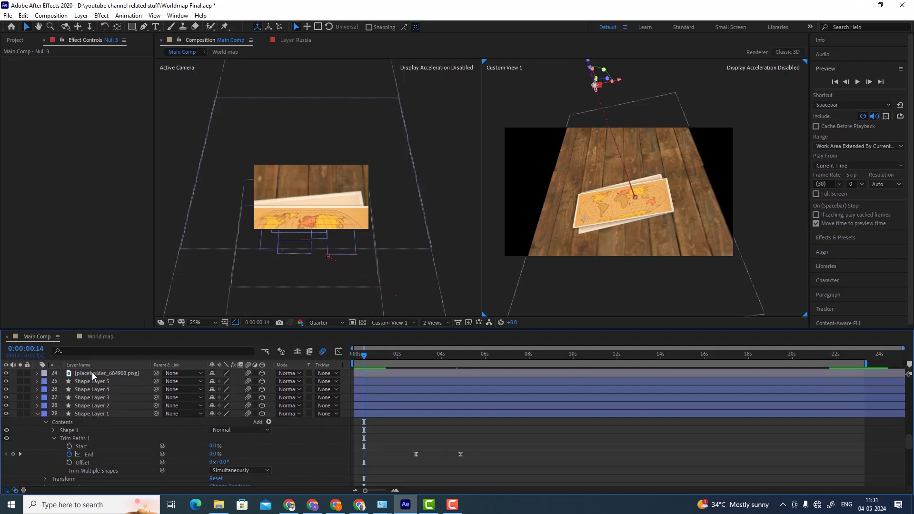
scroll(71, 391, down, 4)
scroll(70, 392, up, 15)
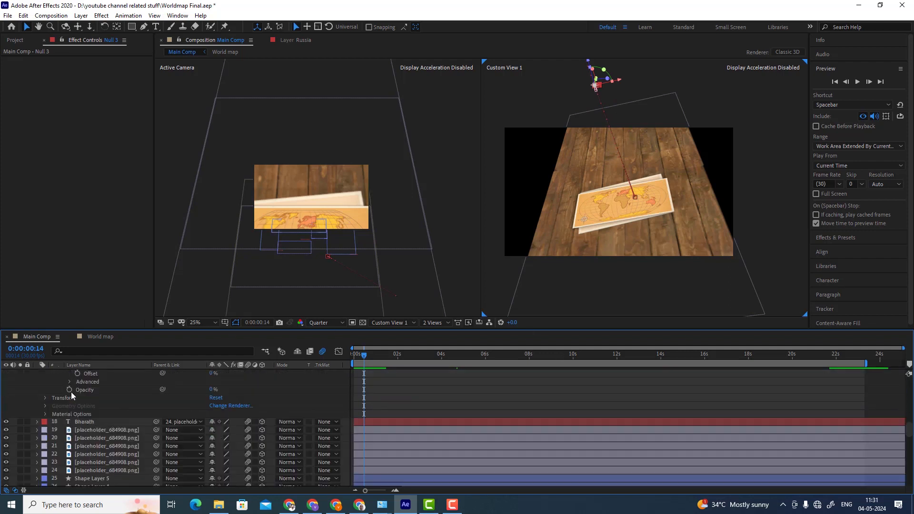
scroll(71, 393, up, 3)
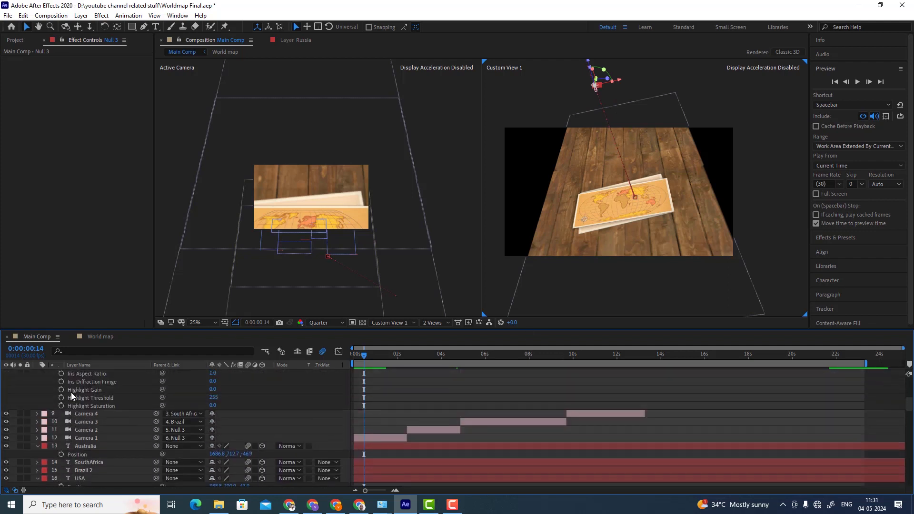
click(90, 443)
click(91, 438)
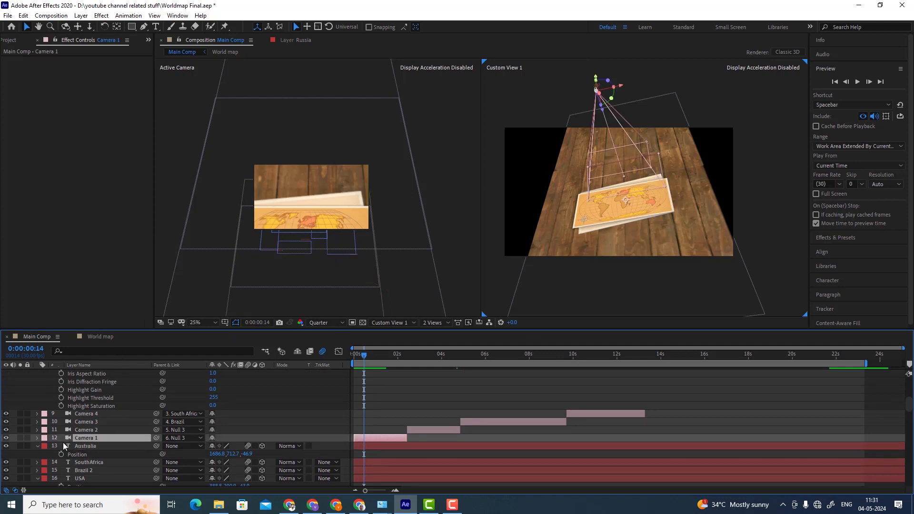
Step: Select the Null 3 layer at layer 6 and expand its Transform properties to inspect its Position and X Rotation keyframes
scroll(62, 414, up, 6)
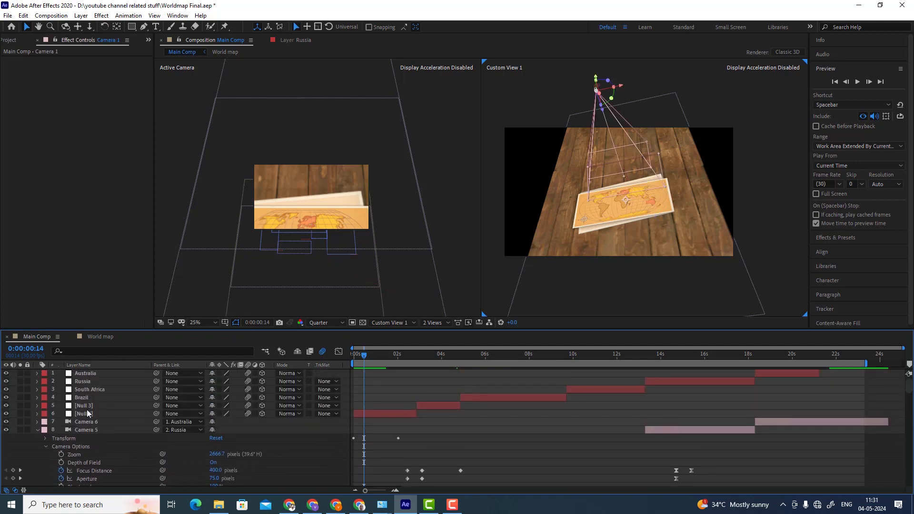
click(84, 406)
click(84, 414)
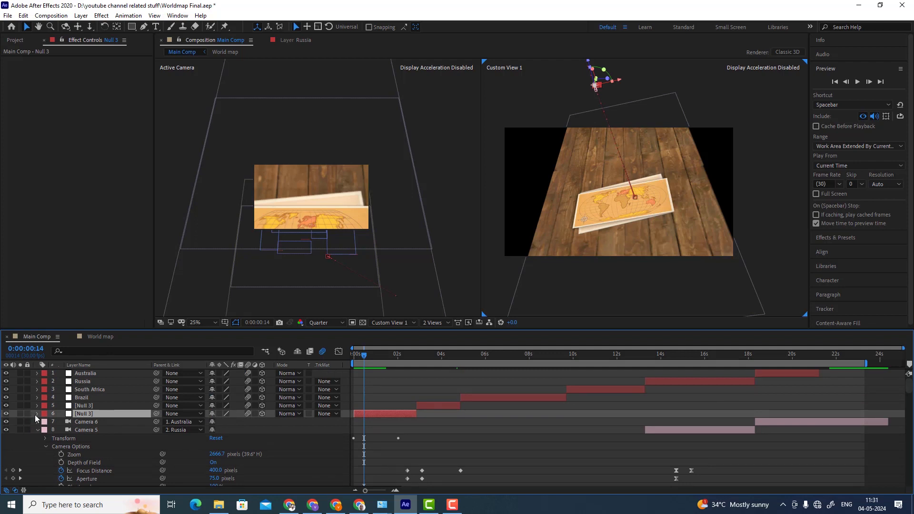
click(37, 414)
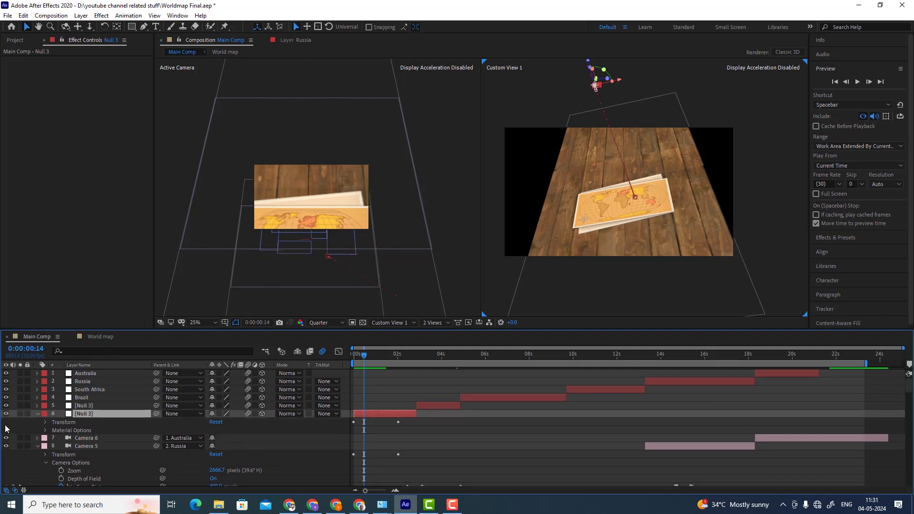
click(45, 423)
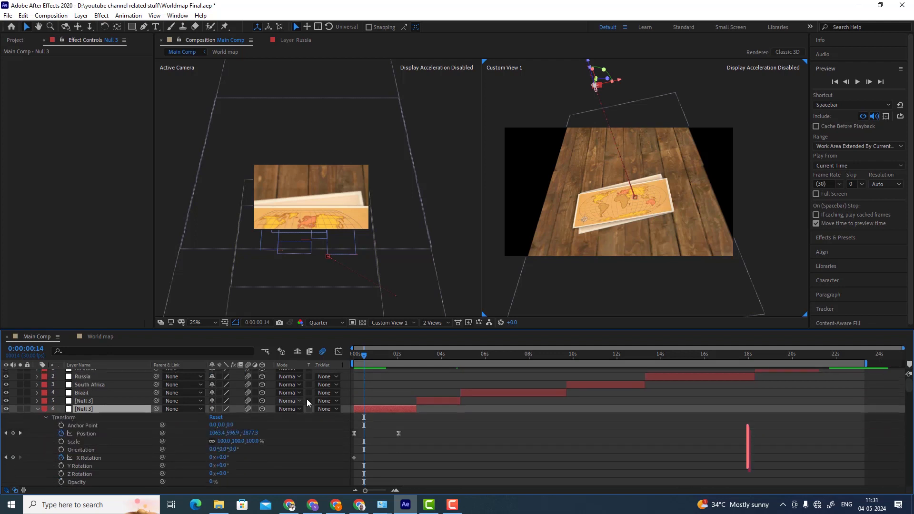
Step: Scrub the timeline between 0:00:00:05 and 0:00:01:21 to examine how the animated Null 3 moves toward the map
click(390, 357)
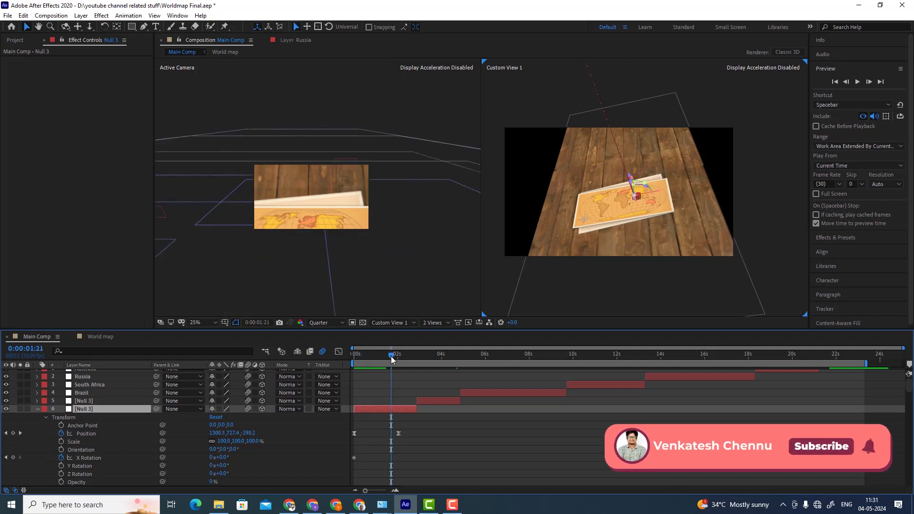
click(358, 356)
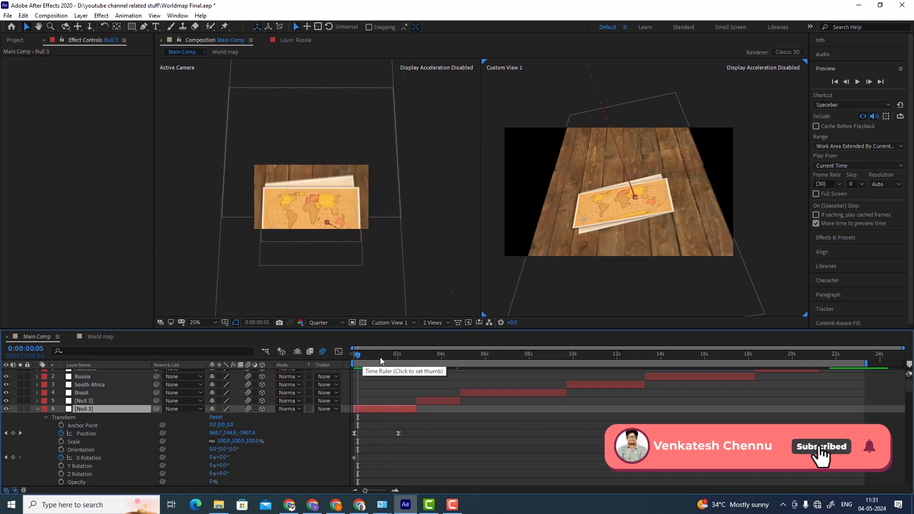
click(380, 357)
click(390, 357)
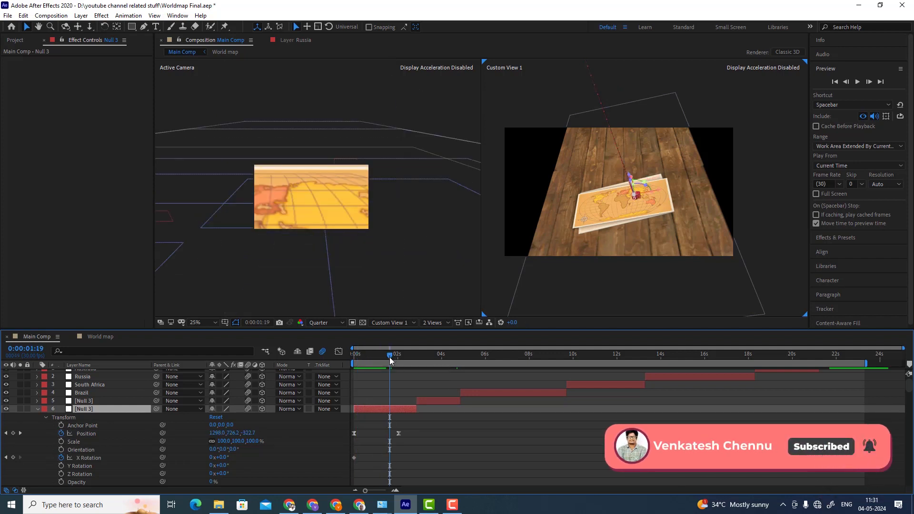
Step: Reveal Camera 1's rotation properties and scrub from 0:00:00:04 to 0:00:01:18 to examine its X Rotation animation
scroll(95, 441, up, 10)
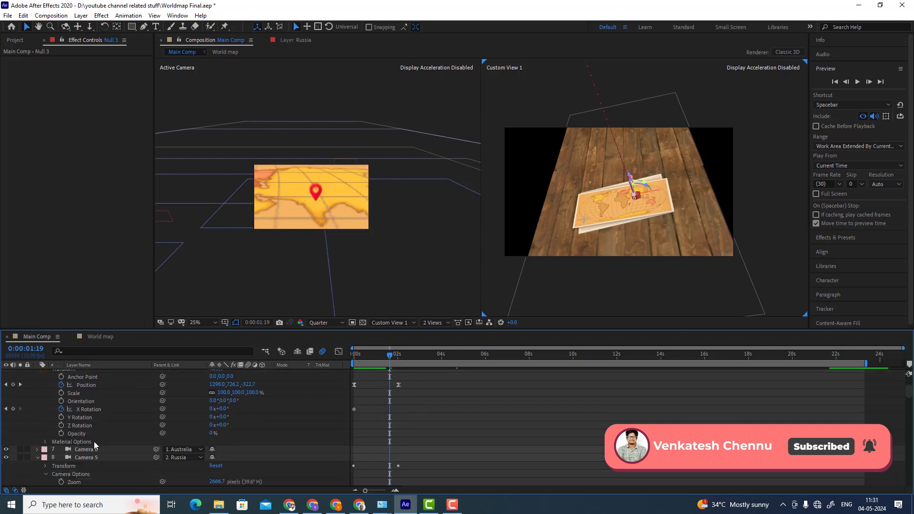
scroll(93, 442, down, 1)
scroll(93, 442, down, 4)
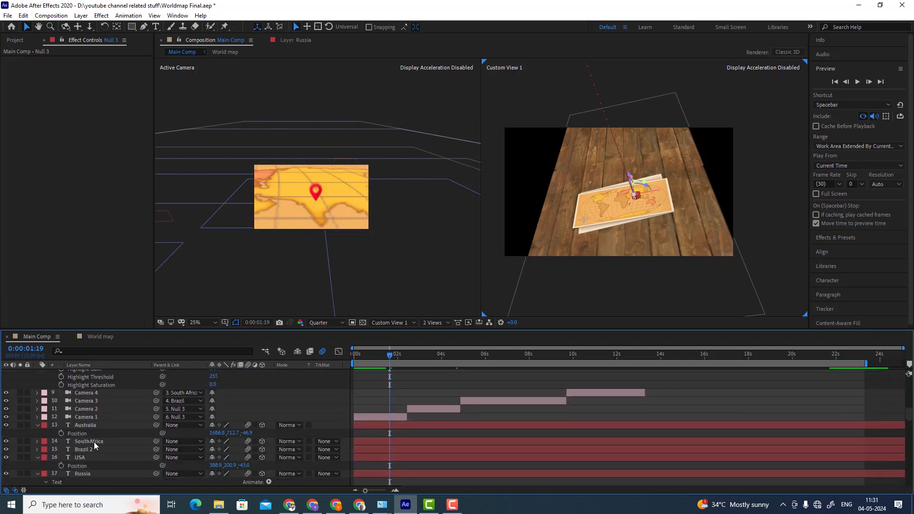
click(111, 417)
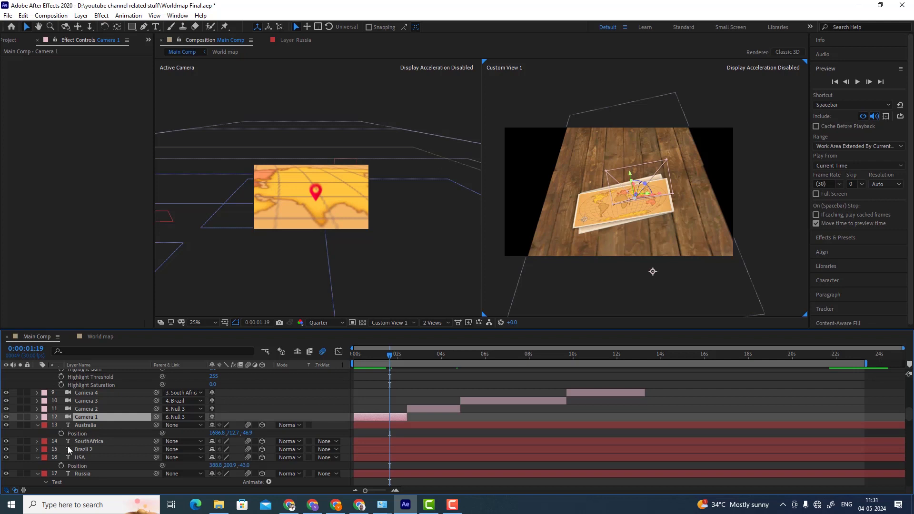
key(r)
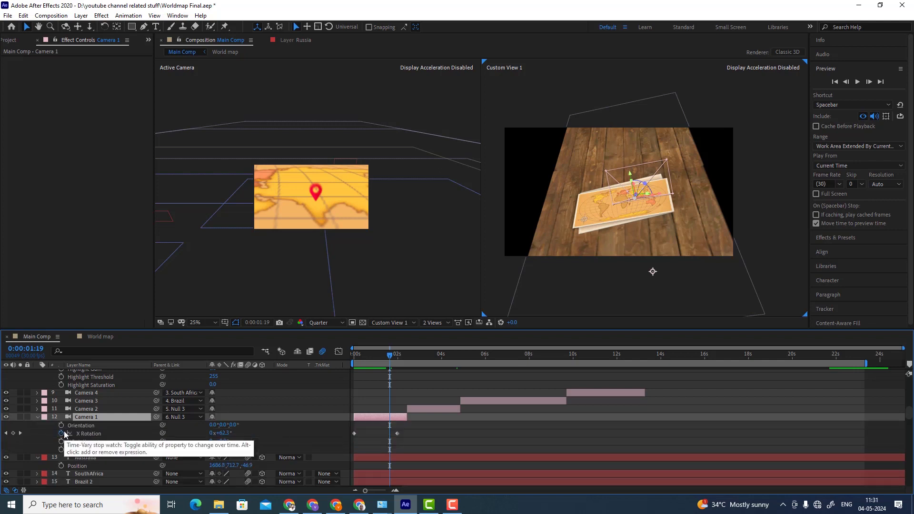
click(357, 355)
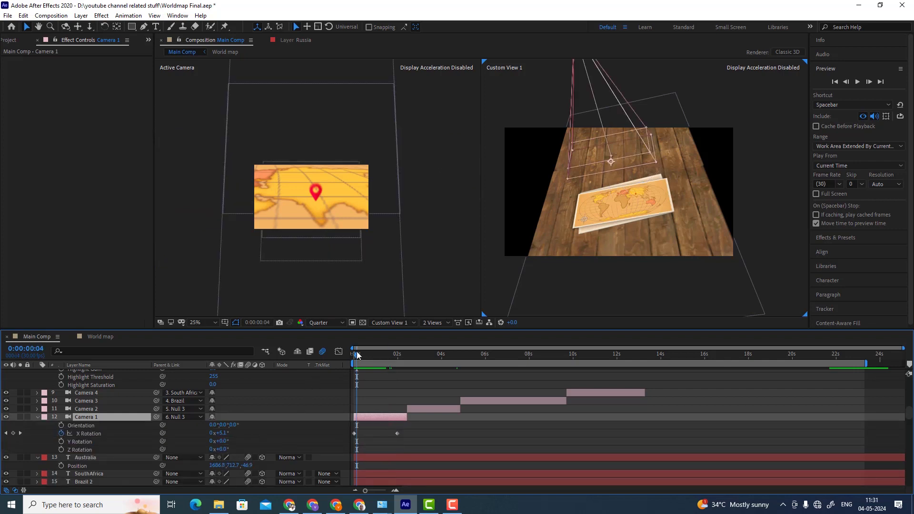
click(383, 356)
click(389, 355)
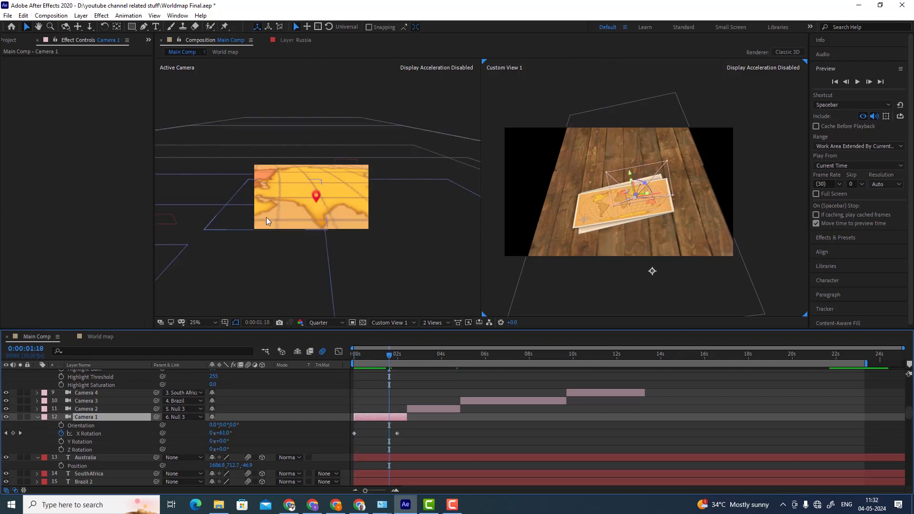
Step: Review Camera 1's approach to the pin in the Active Camera view, scrubbing from 0:00:00:09 through to 0:00:02:00
scroll(267, 217, up, 1)
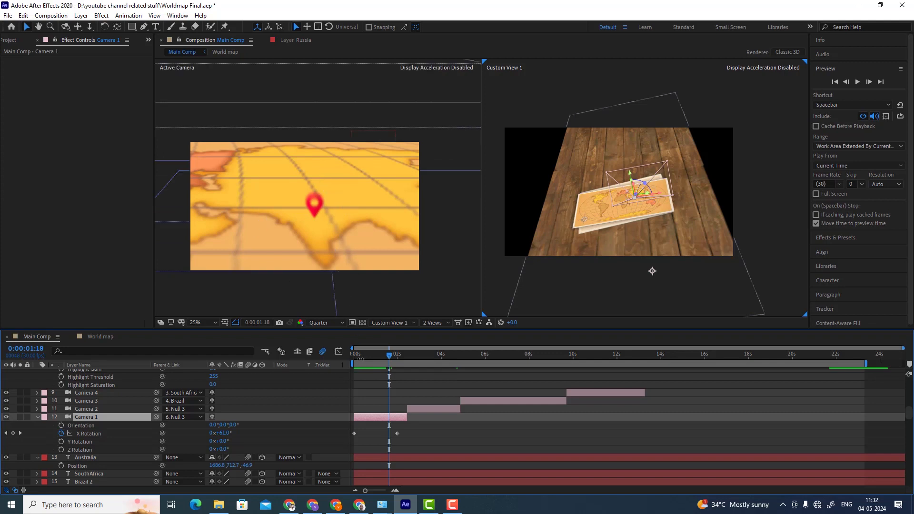
click(361, 359)
click(366, 356)
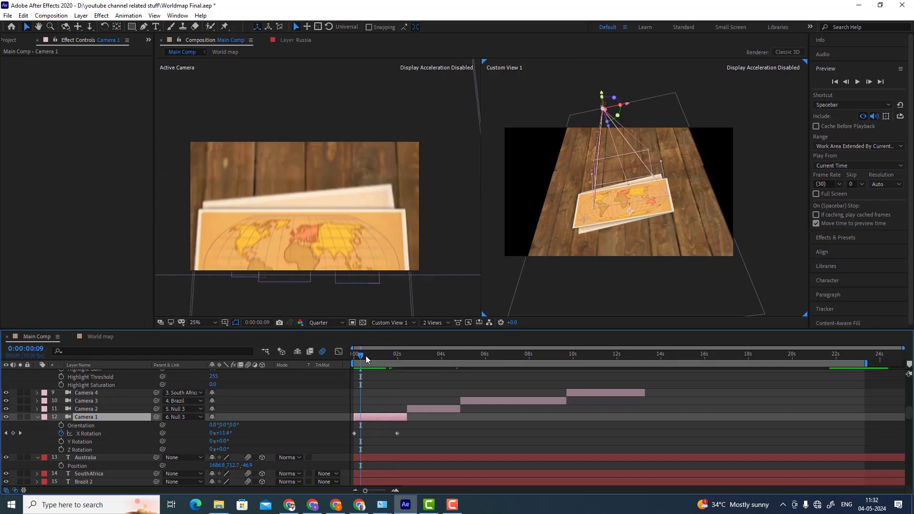
click(381, 356)
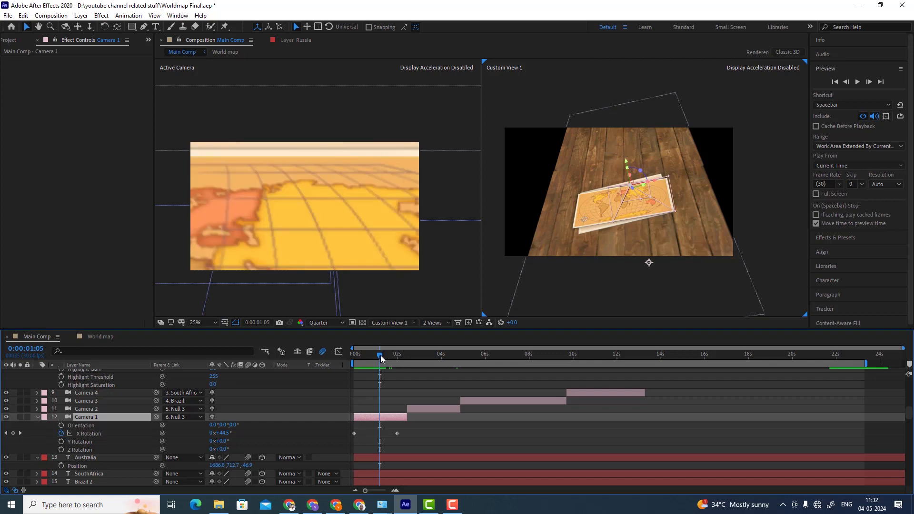
click(389, 355)
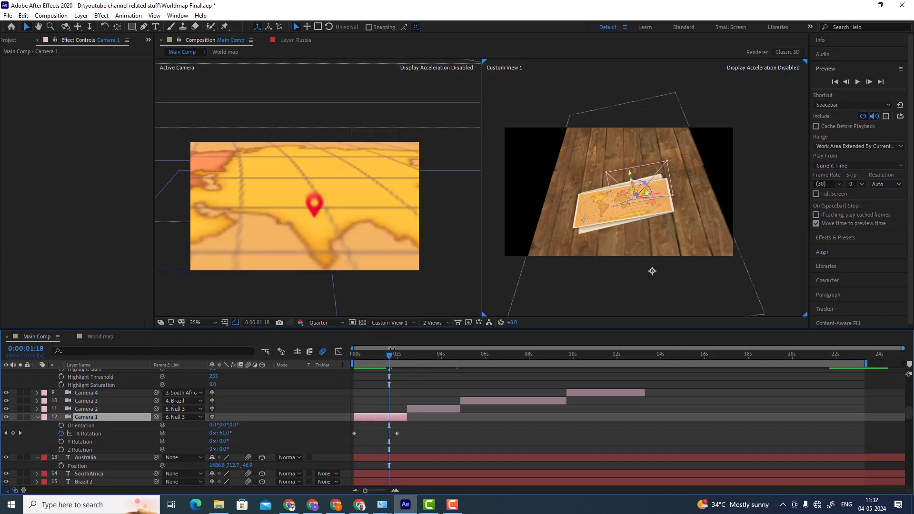
click(399, 356)
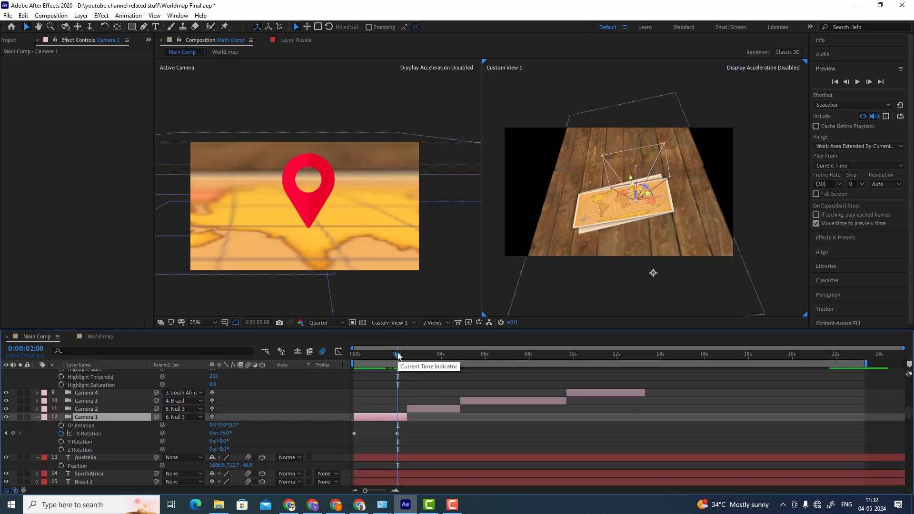
Step: Reveal the Scale property of the placeholder_684908.png pin at layer 24 and scrub around its keyframes from 0:00:01:10 to 0:00:01:27
scroll(99, 436, down, 10)
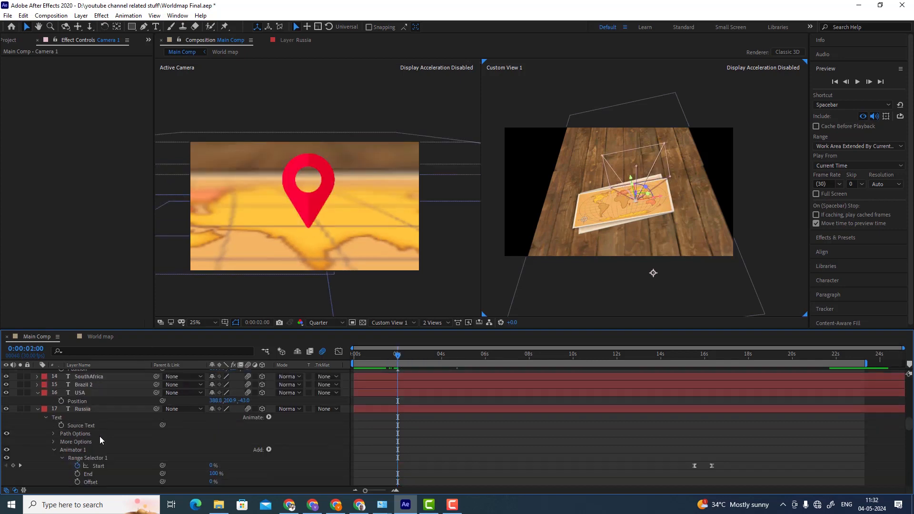
scroll(99, 437, down, 5)
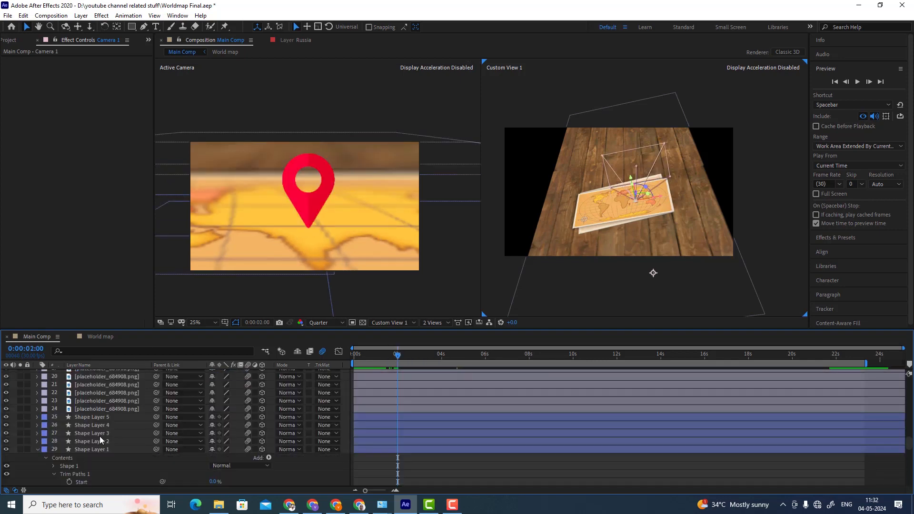
click(109, 410)
key(s)
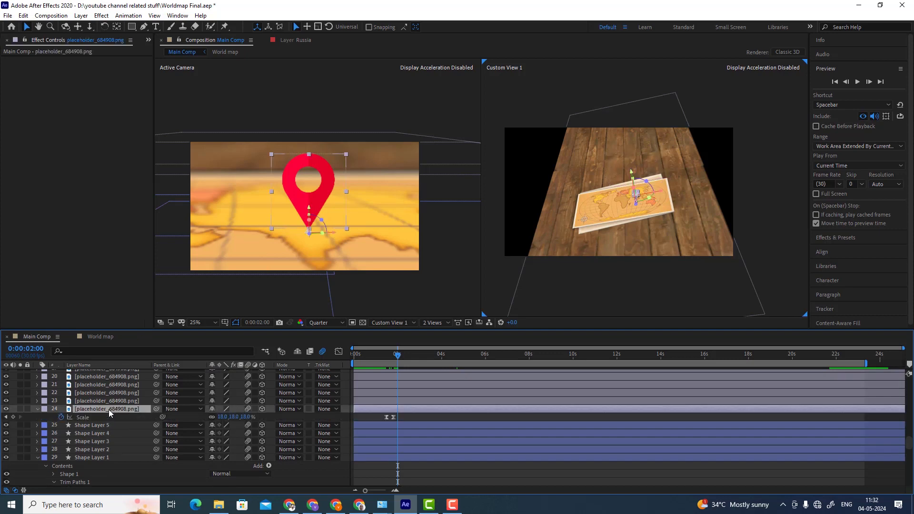
click(389, 355)
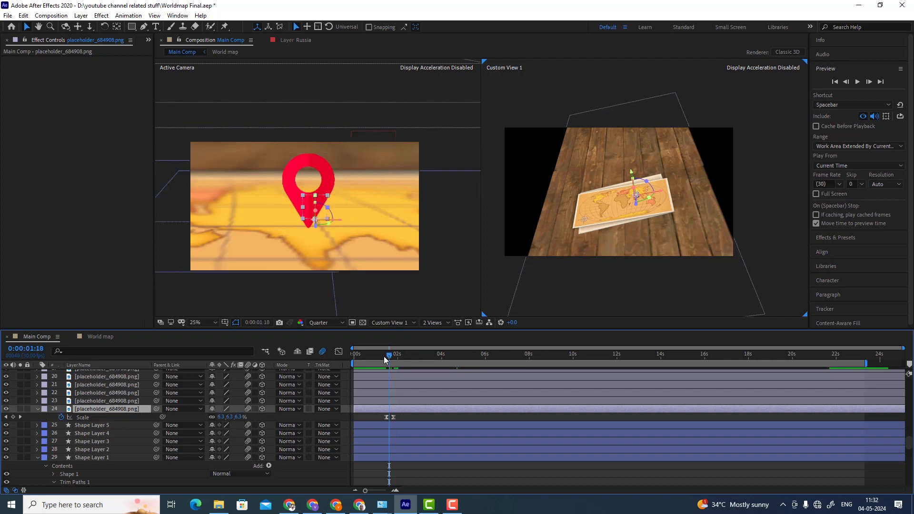
click(384, 357)
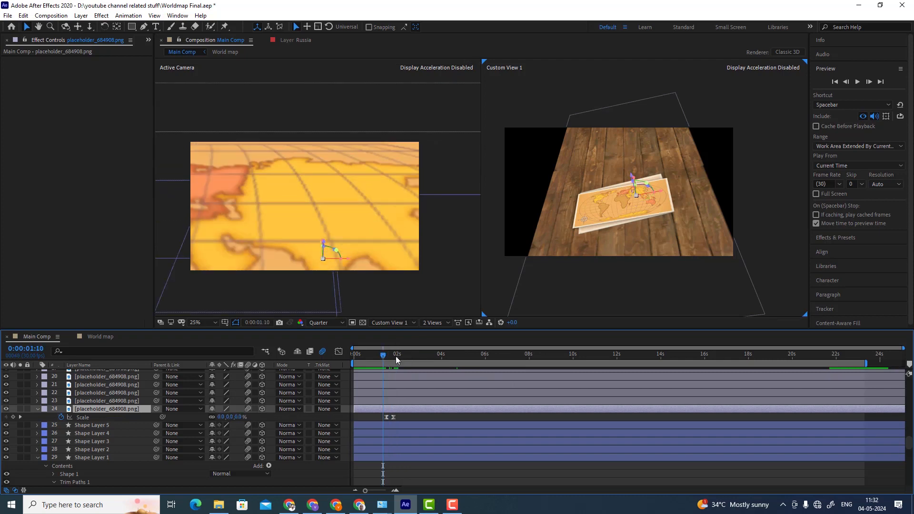
click(396, 357)
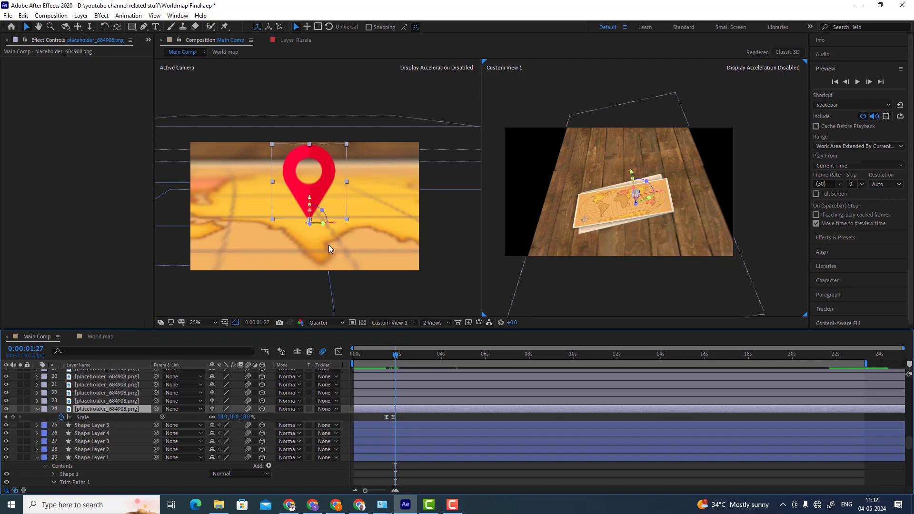
Step: Locate the Bharath text layer above the pins and move the current time to 0:00:02:27 to check the text beside the pin
scroll(215, 413, up, 5)
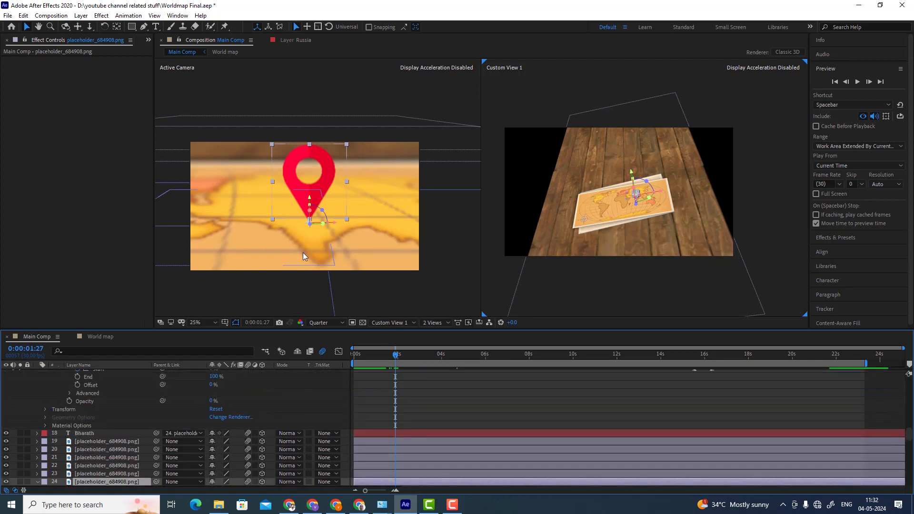
scroll(195, 416, down, 3)
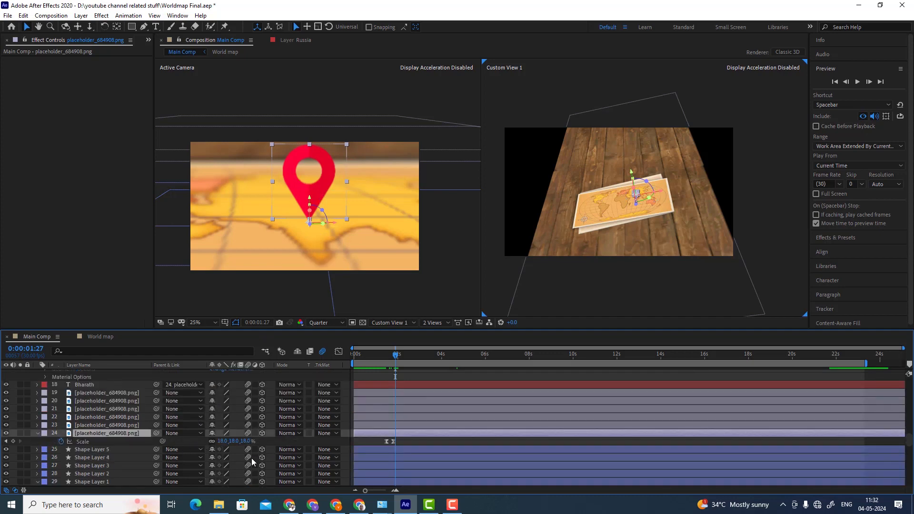
scroll(239, 446, up, 5)
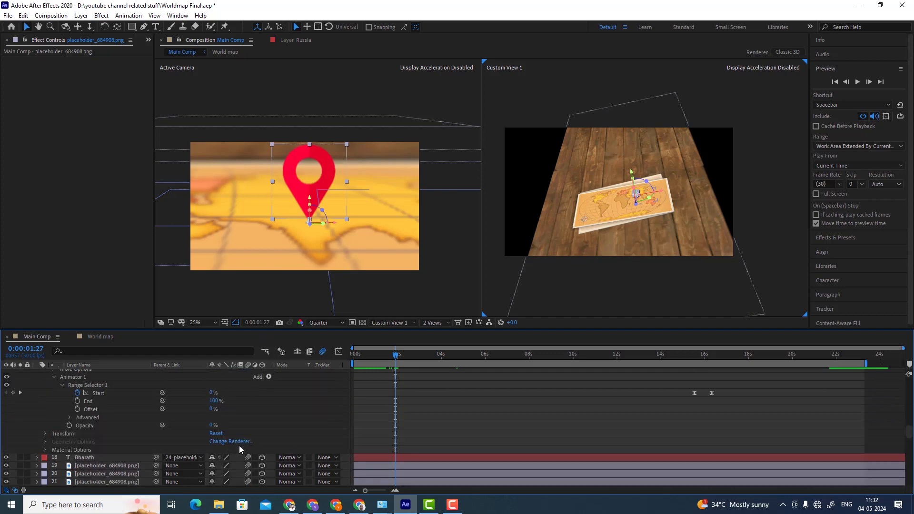
scroll(240, 446, down, 5)
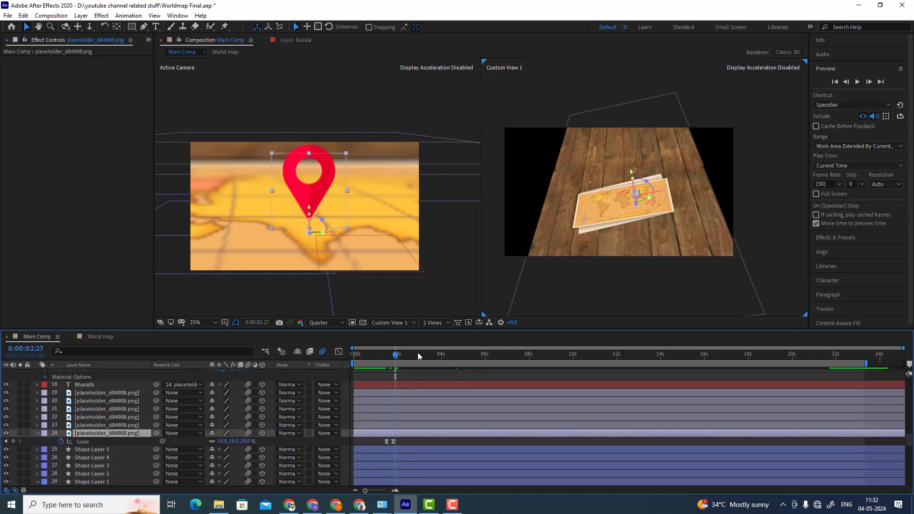
click(418, 354)
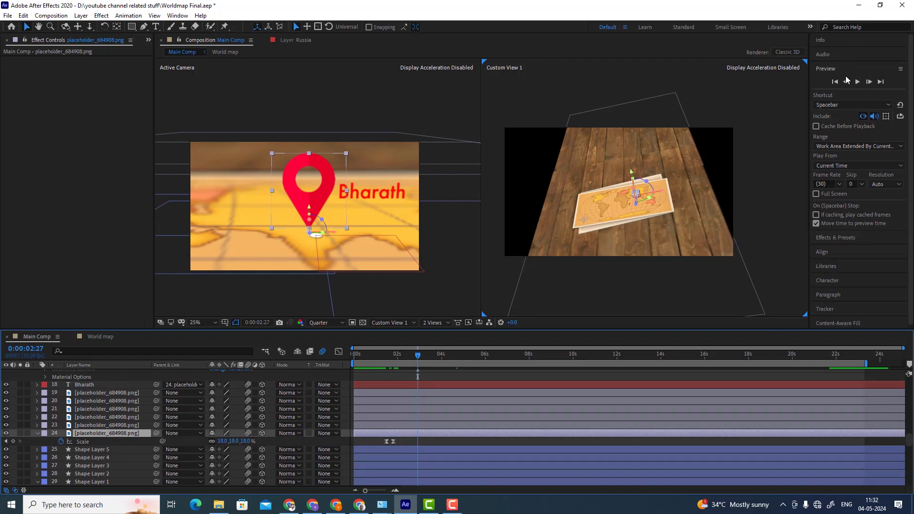
Step: Search the effects and presets for "te" and highlight the Typewriter preset in the Animate In text group
scroll(833, 263, down, 1)
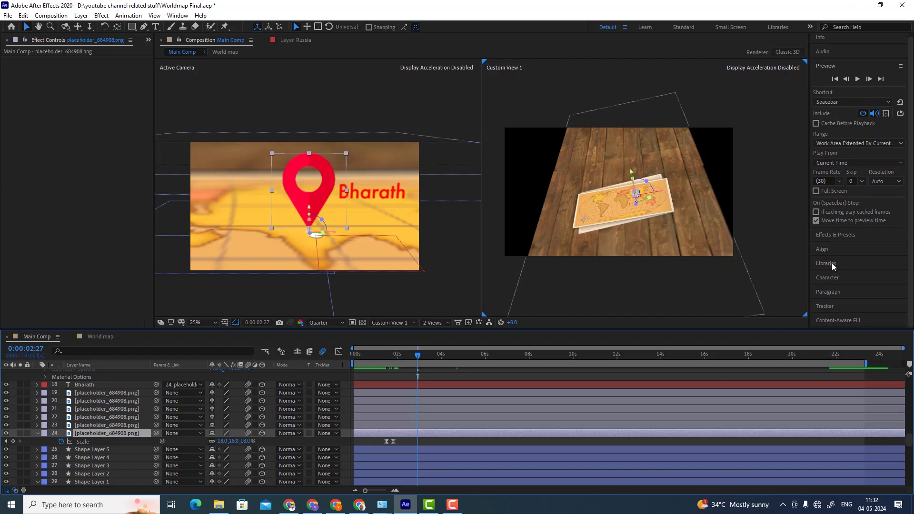
click(839, 233)
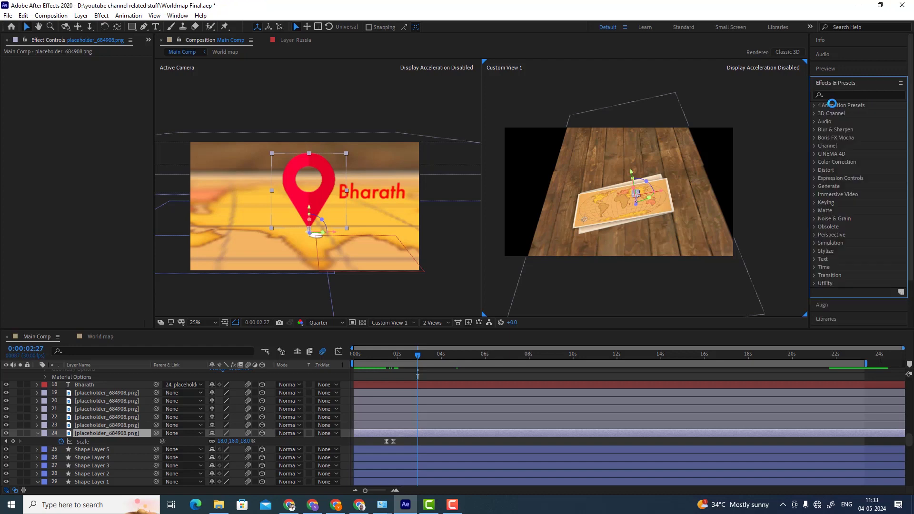
click(838, 95)
text(tex)
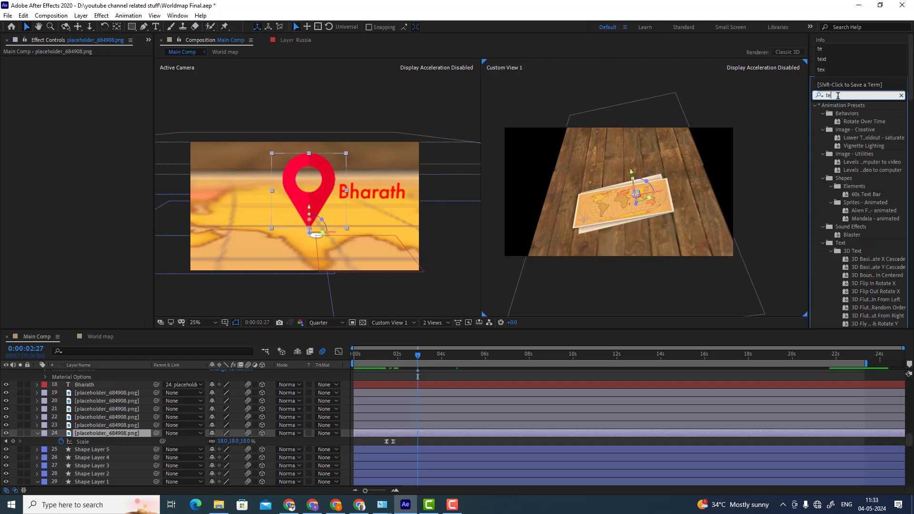
key(BackSpace)
key(BackSpace)
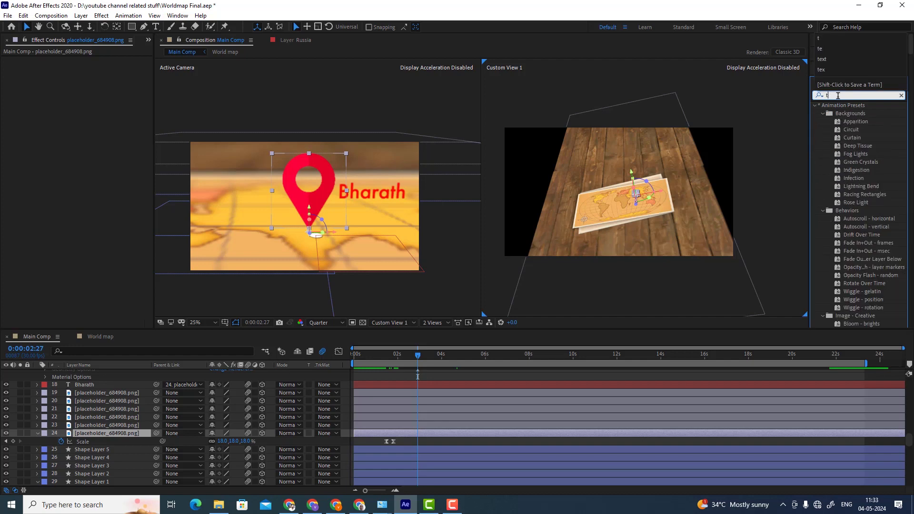
scroll(852, 170, down, 7)
scroll(852, 169, up, 7)
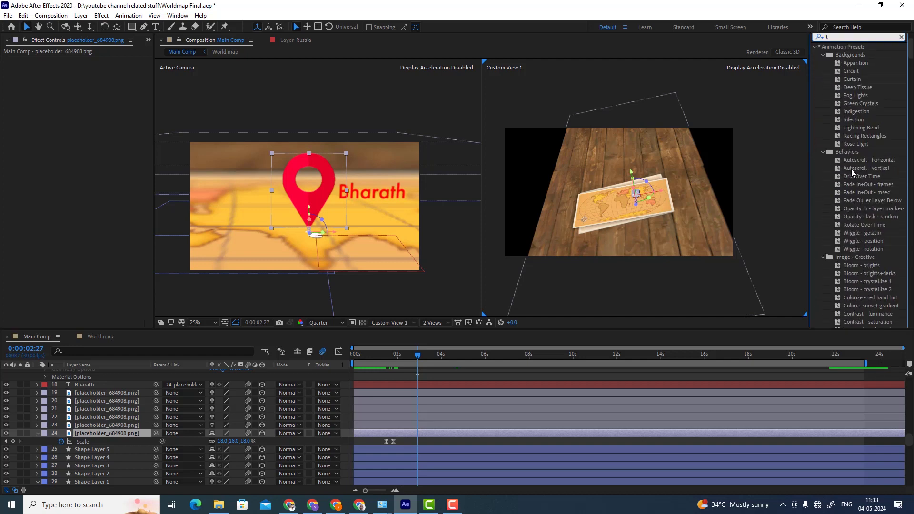
scroll(852, 170, down, 10)
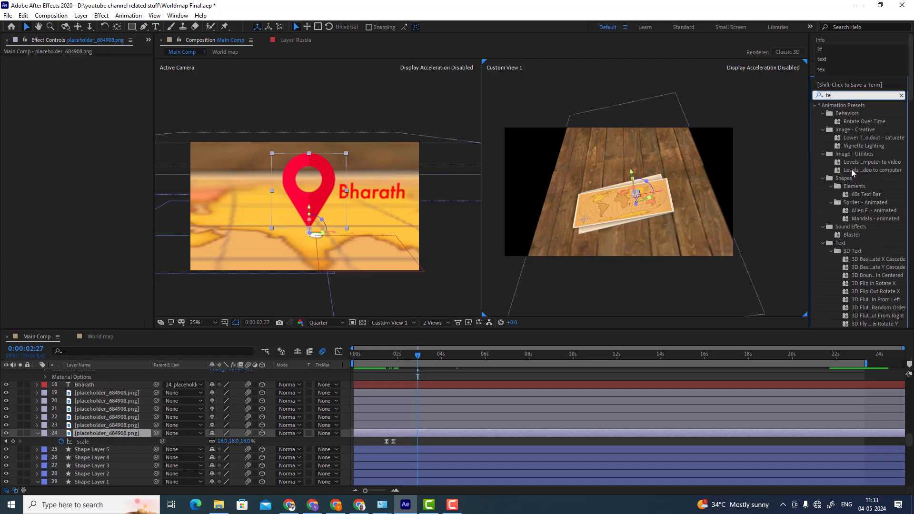
scroll(853, 194, down, 3)
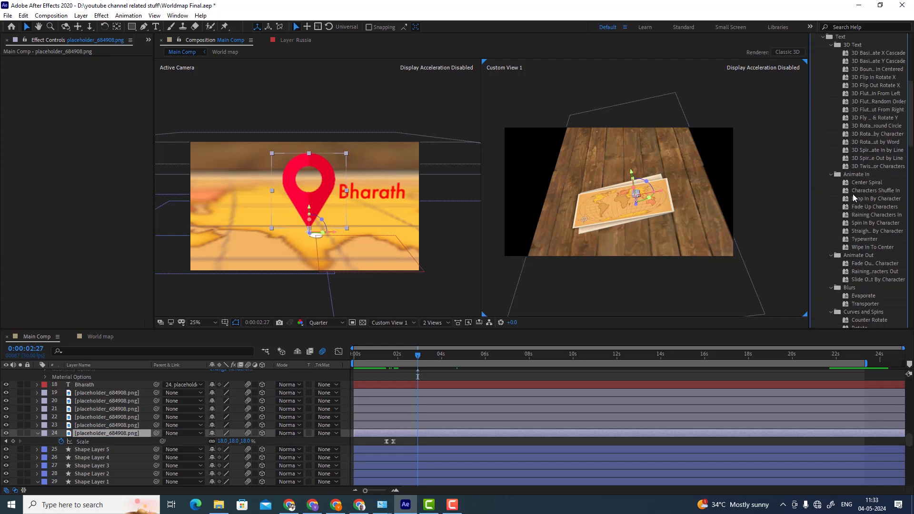
click(856, 239)
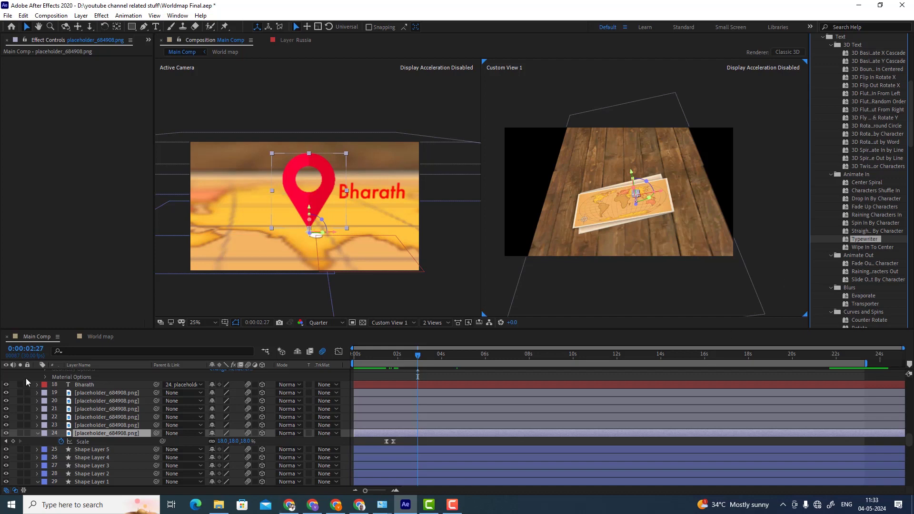
Step: Expand the Bharath layer's Text properties down to Animator 1 and scrub between 0:00:02:03 and 0:00:02:27 to examine its text reveal
click(94, 386)
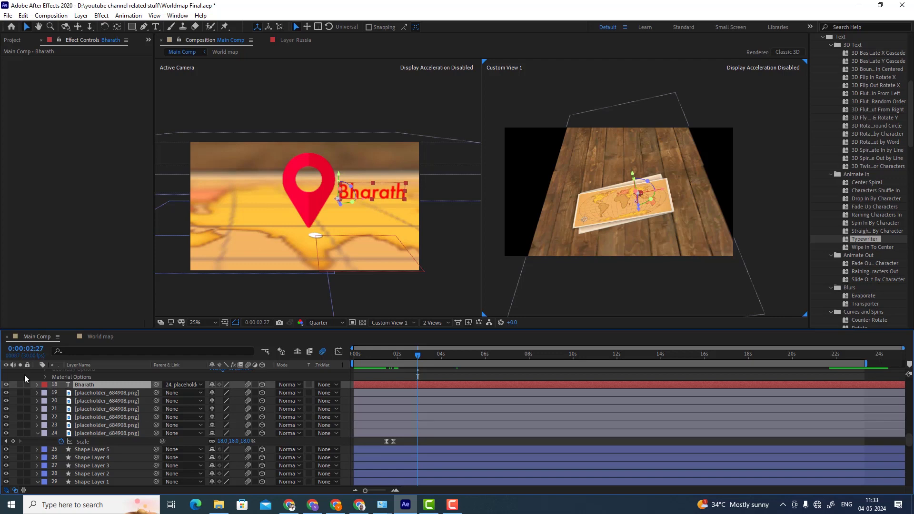
click(37, 385)
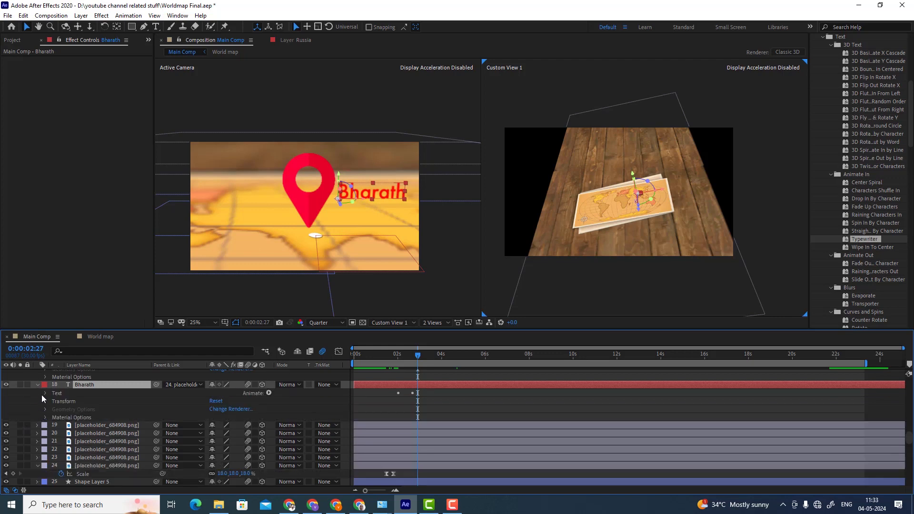
click(45, 393)
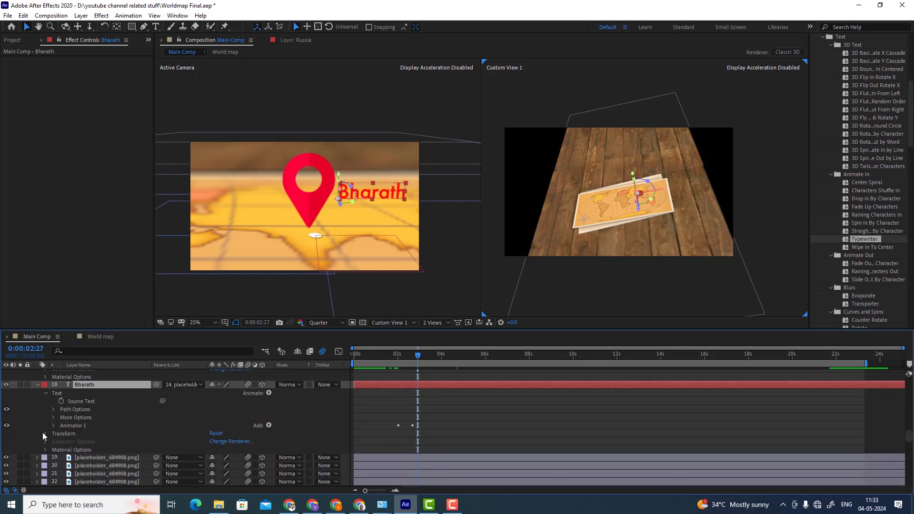
click(53, 426)
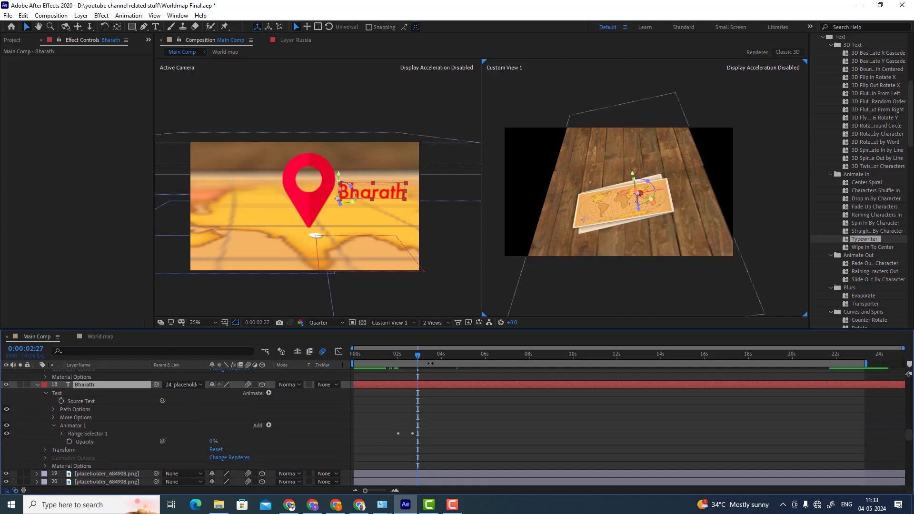
drag(404, 360, 400, 365)
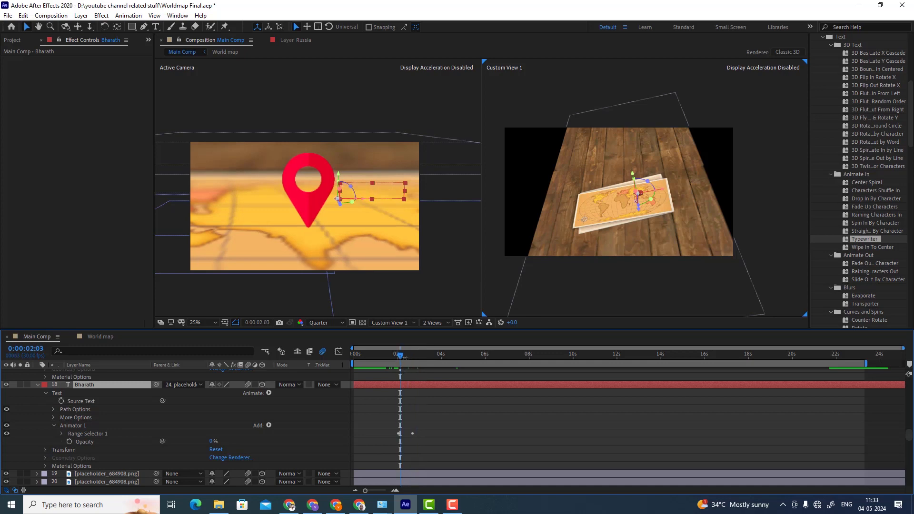
click(409, 356)
click(418, 355)
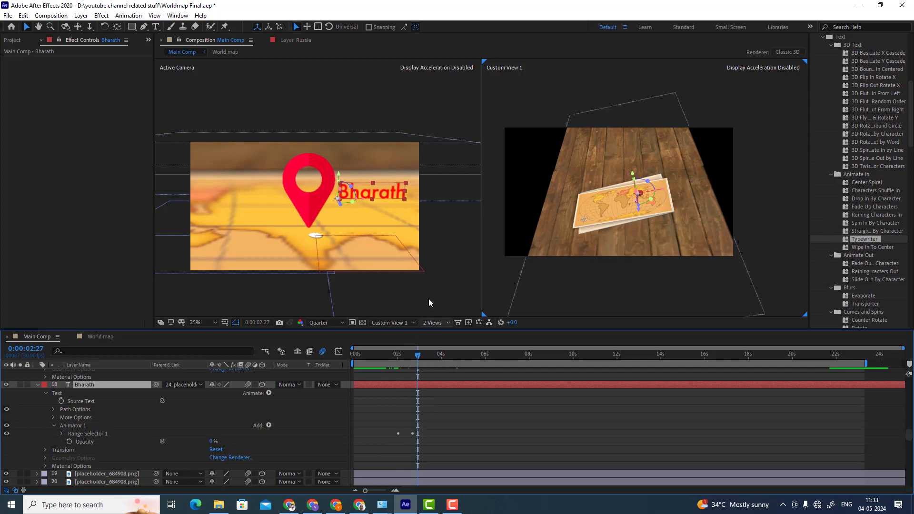
scroll(313, 409, up, 1)
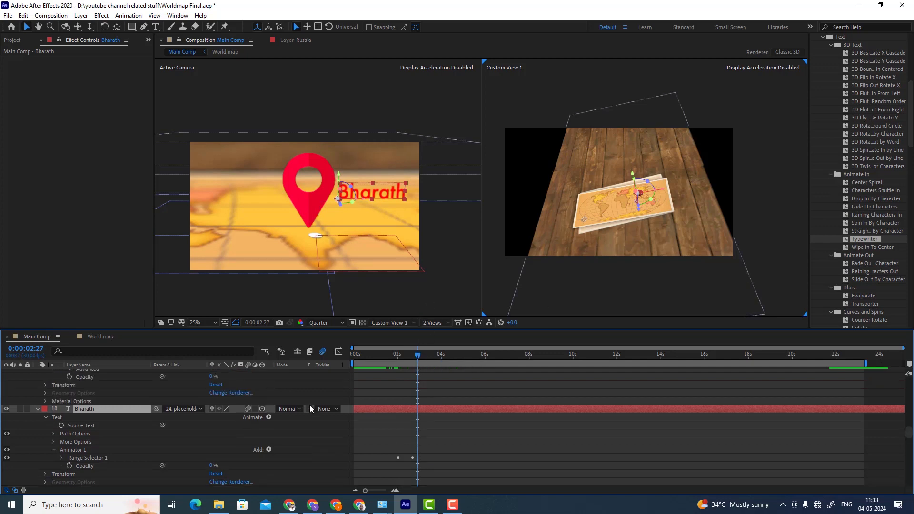
scroll(467, 450, up, 3)
click(452, 508)
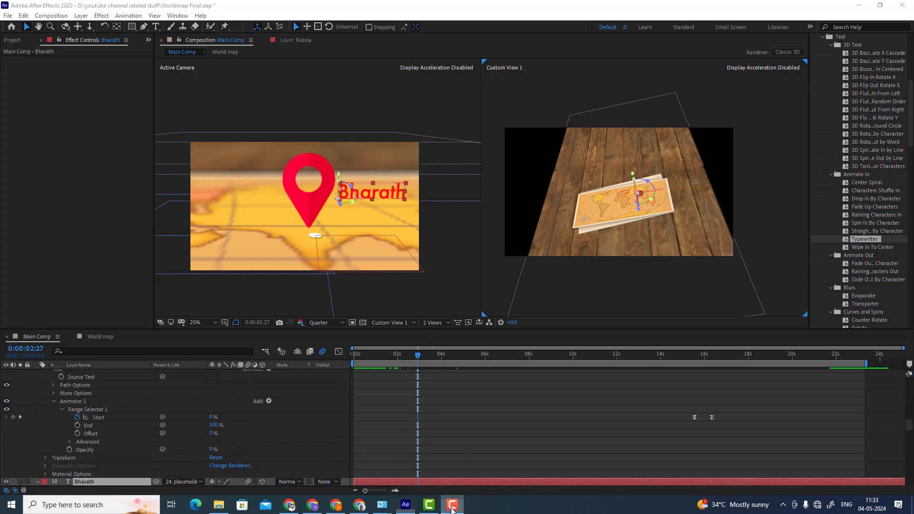
scroll(494, 416, down, 5)
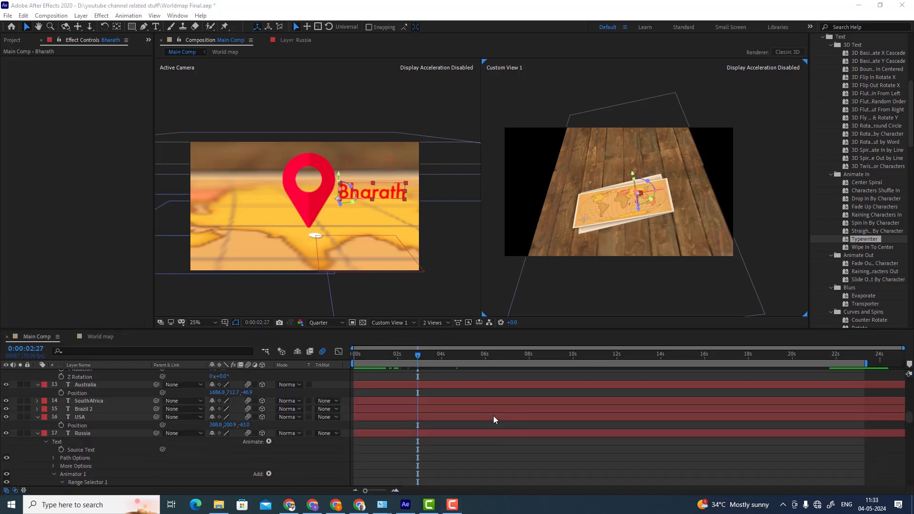
scroll(494, 416, up, 4)
scroll(493, 415, down, 2)
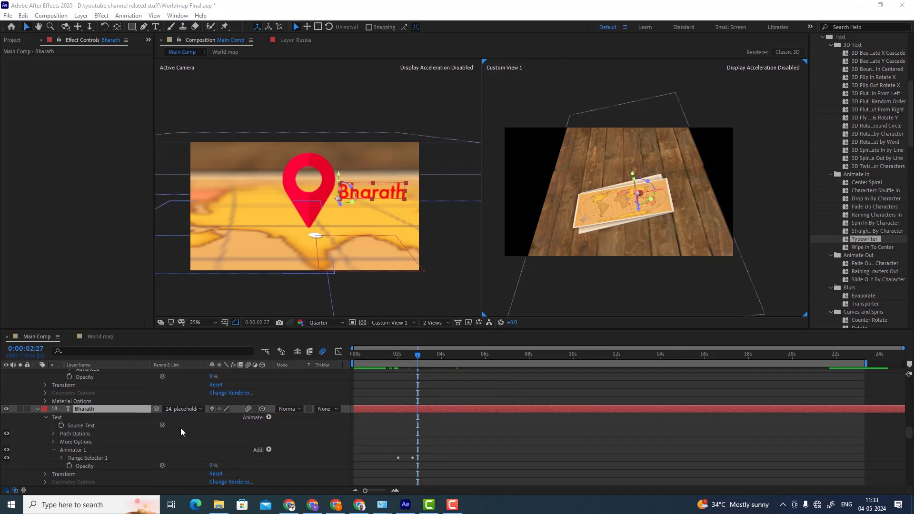
Step: Locate Shape Layer 1's Trim Paths and review the line drawing toward the USA pin between 0:00:03:16 and 0:00:06:06
scroll(181, 419, down, 5)
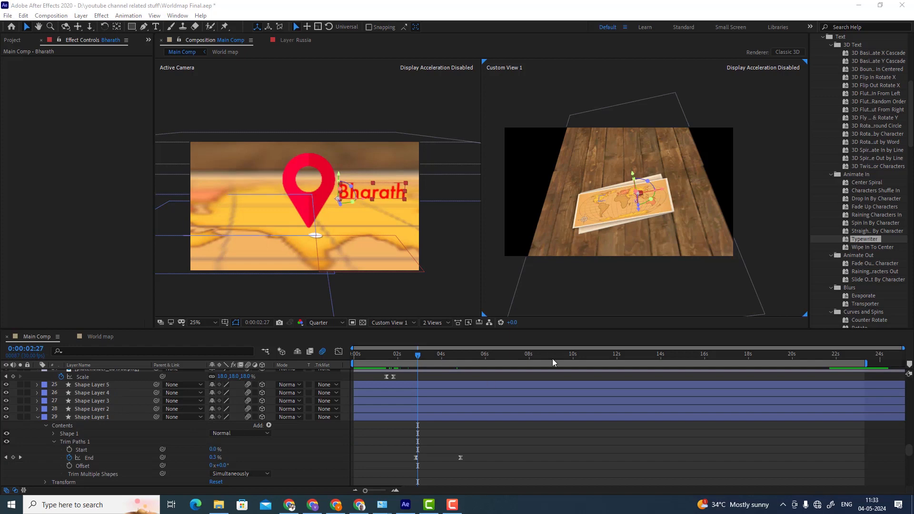
click(490, 353)
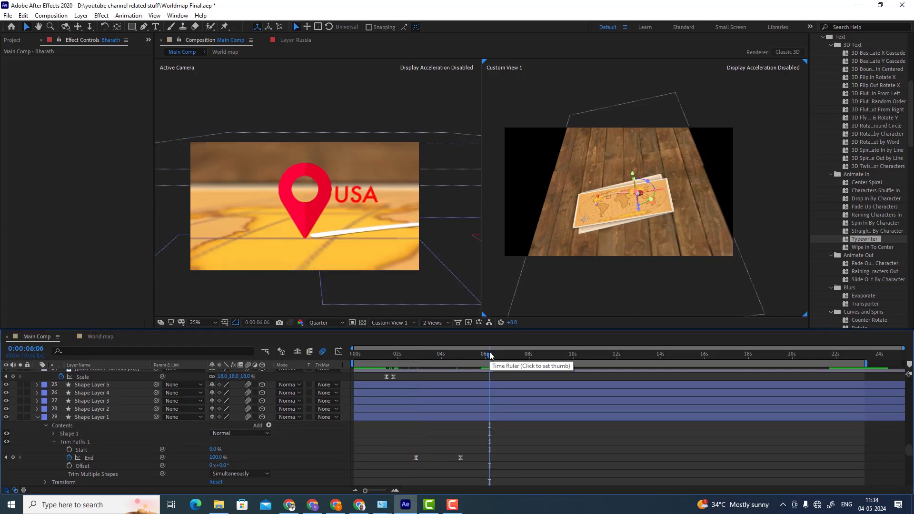
click(431, 359)
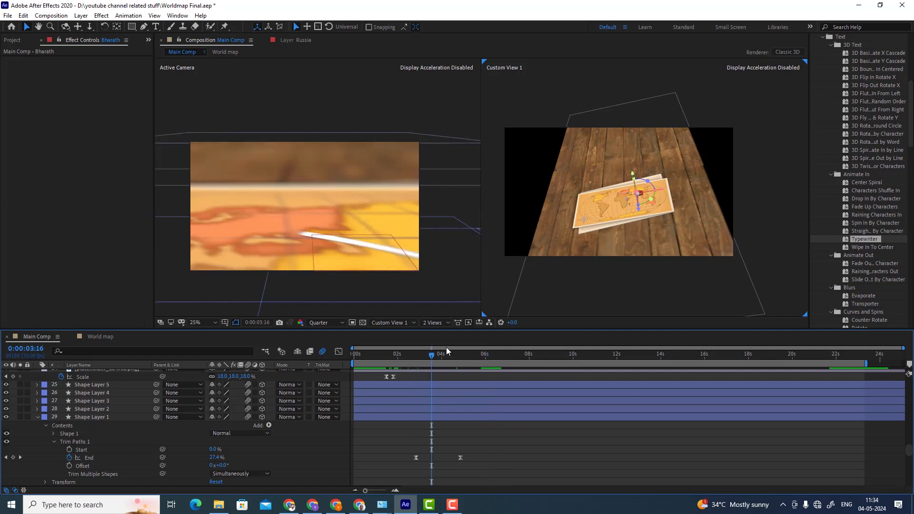
click(487, 356)
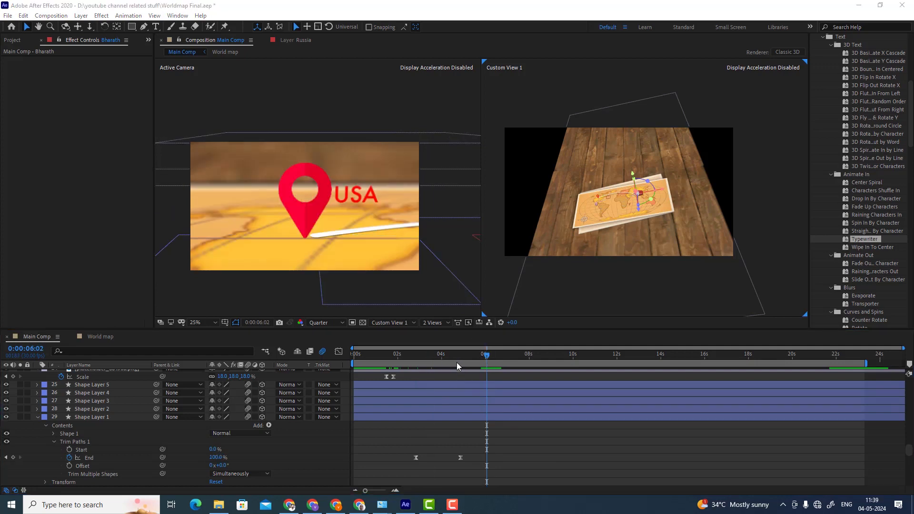
click(458, 355)
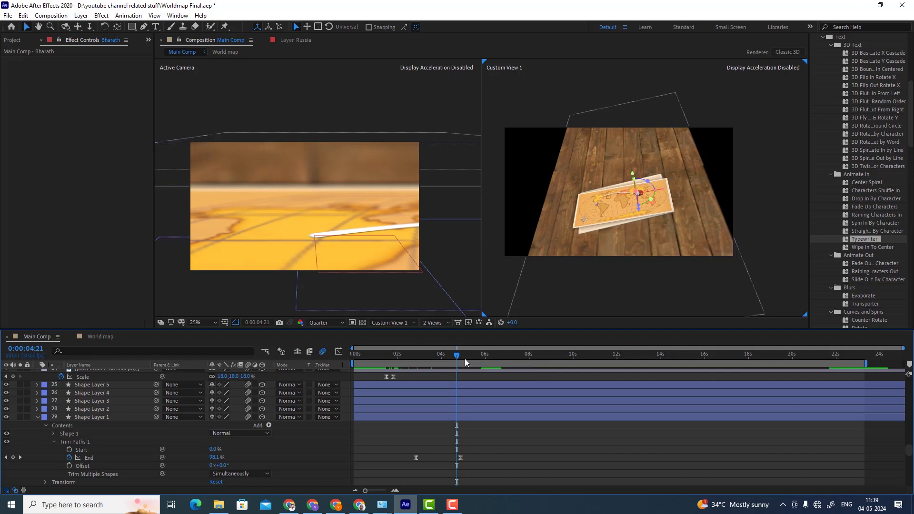
click(465, 360)
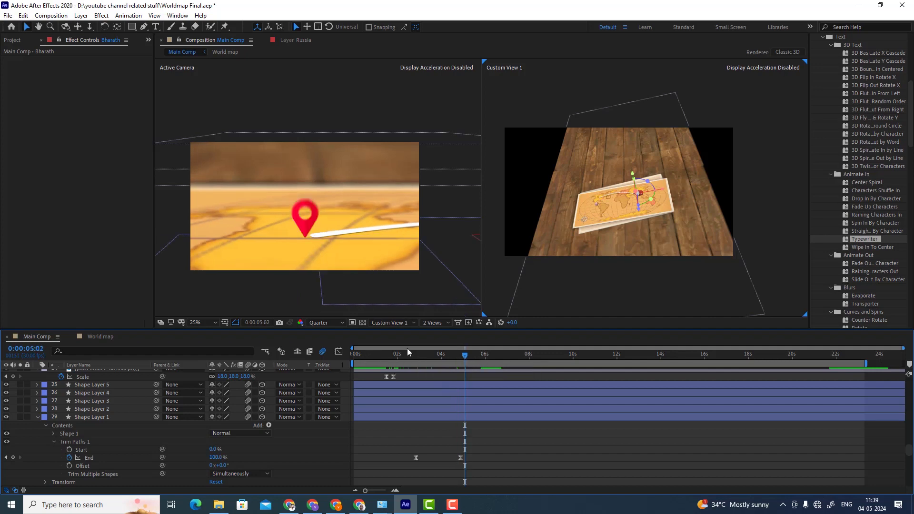
key(space)
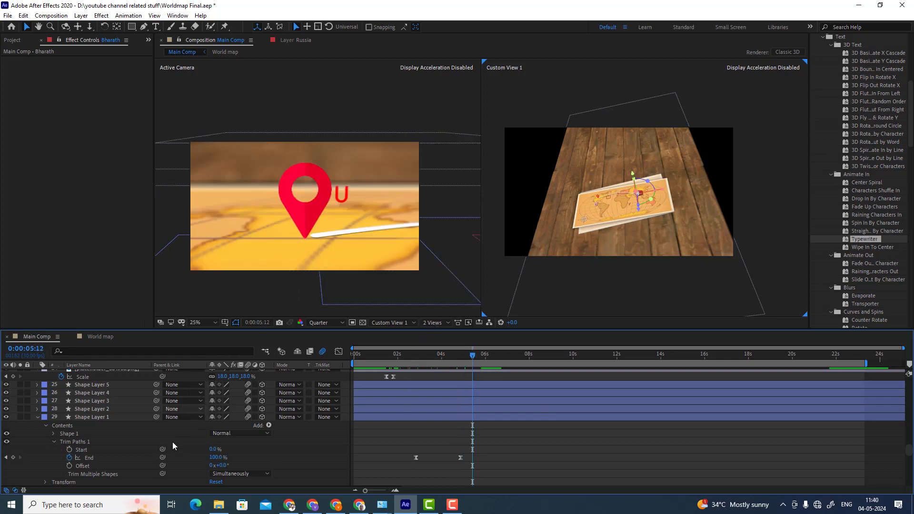
Step: Expand Shape 1 and Path 1 in Shape Layer 1 and copy the Path property
click(108, 417)
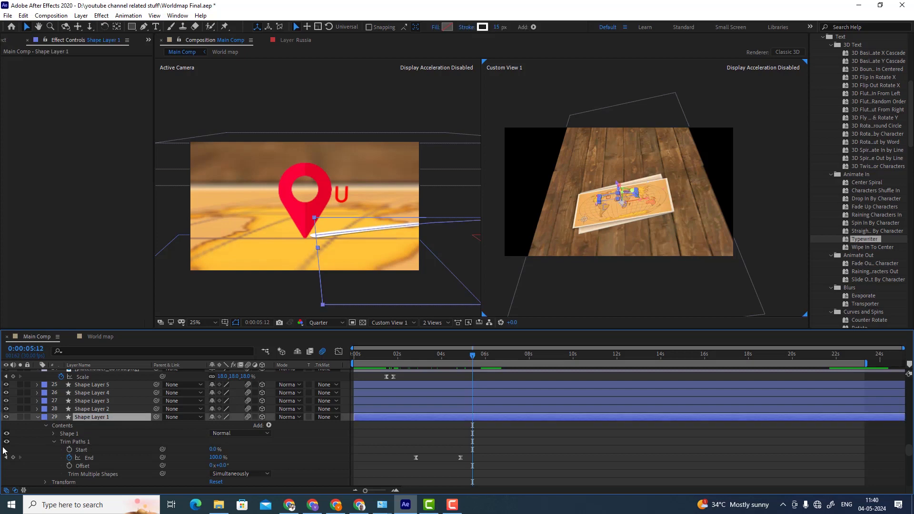
click(53, 434)
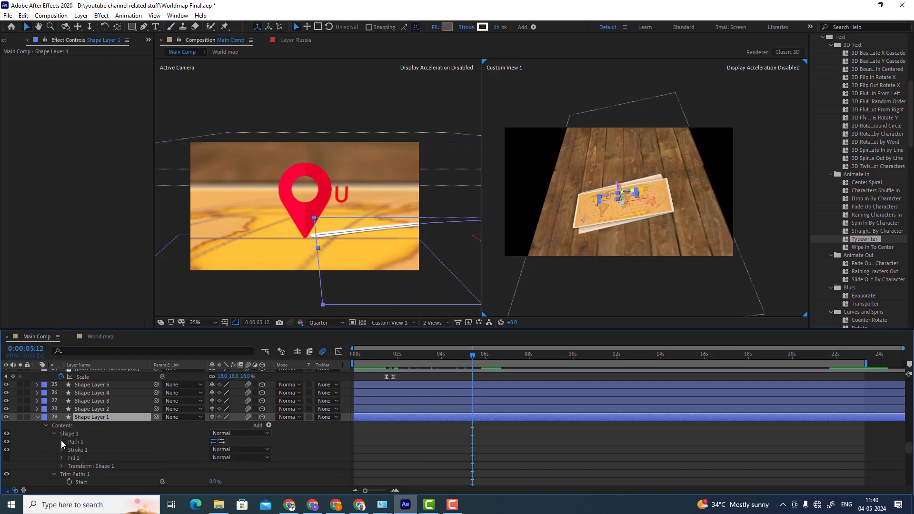
click(62, 442)
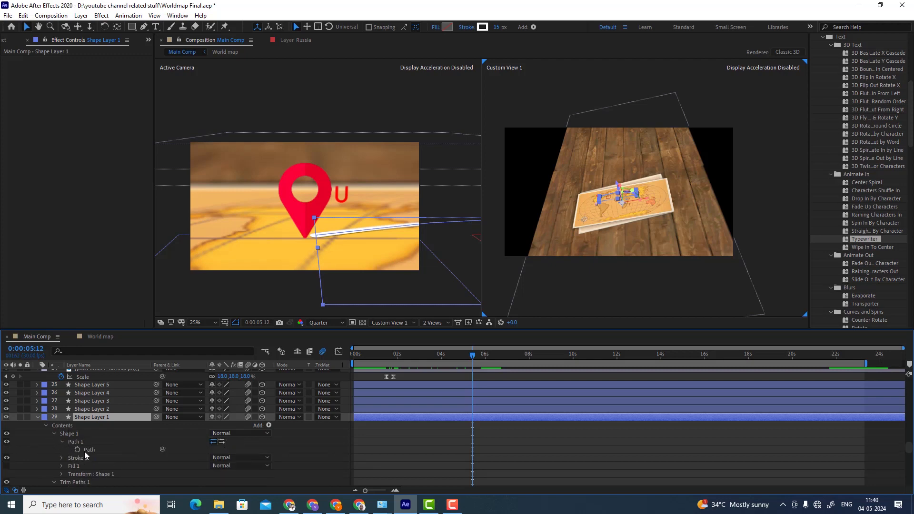
click(84, 451)
click(22, 15)
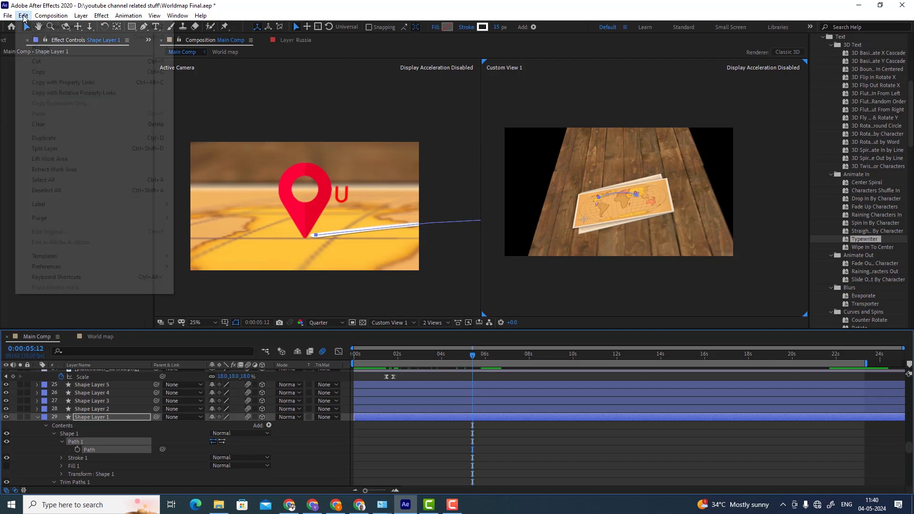
click(41, 71)
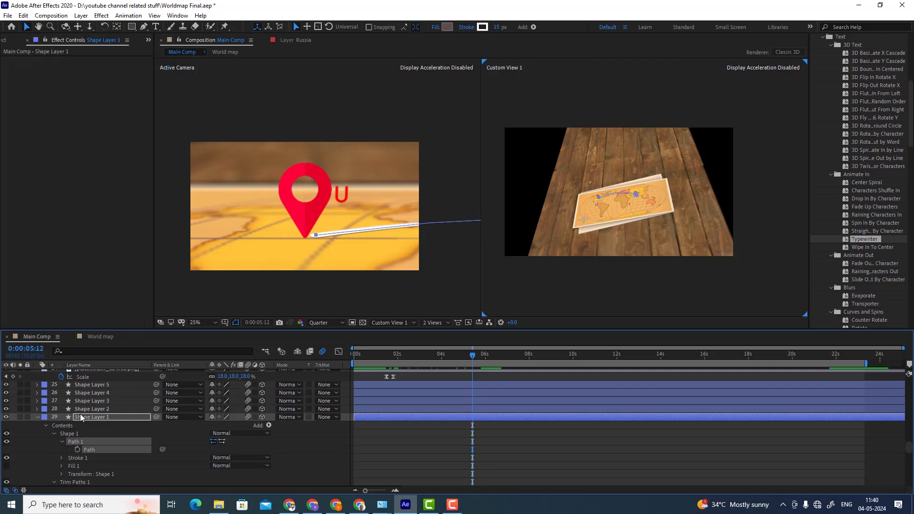
Step: At 0:00:03:18, reveal the Position property of the layer 5 Null 3 and select its keyframes
scroll(80, 417, up, 15)
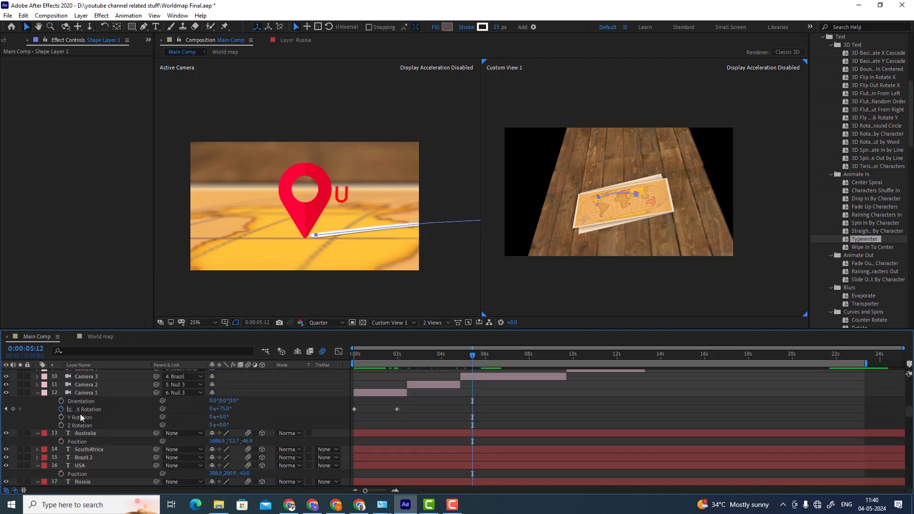
scroll(80, 414, up, 10)
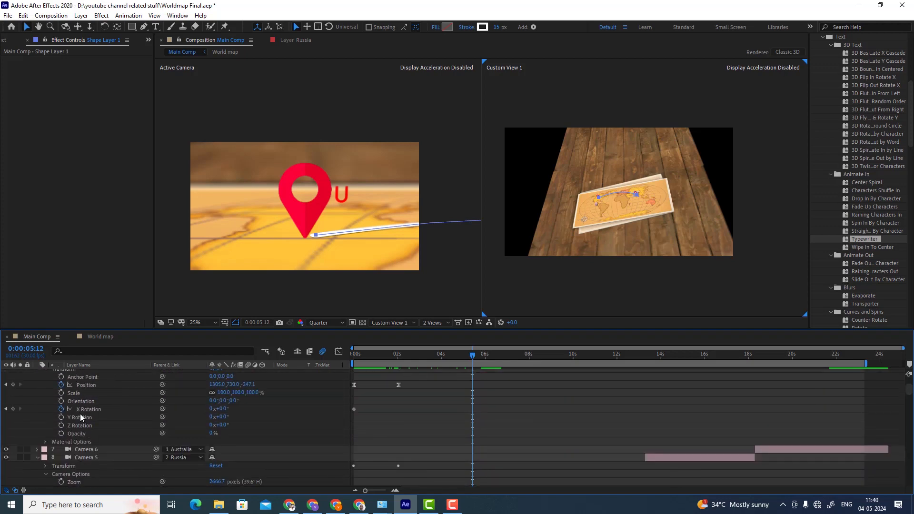
scroll(80, 418, up, 3)
click(81, 414)
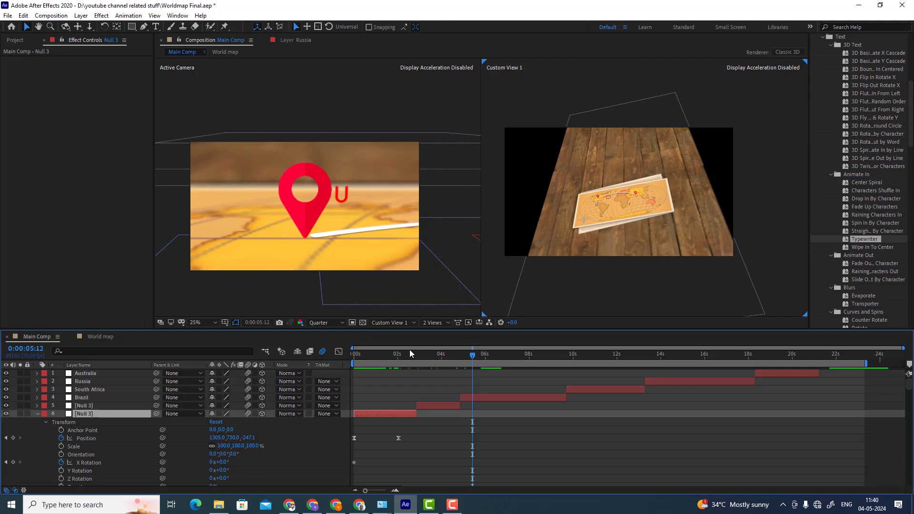
click(433, 354)
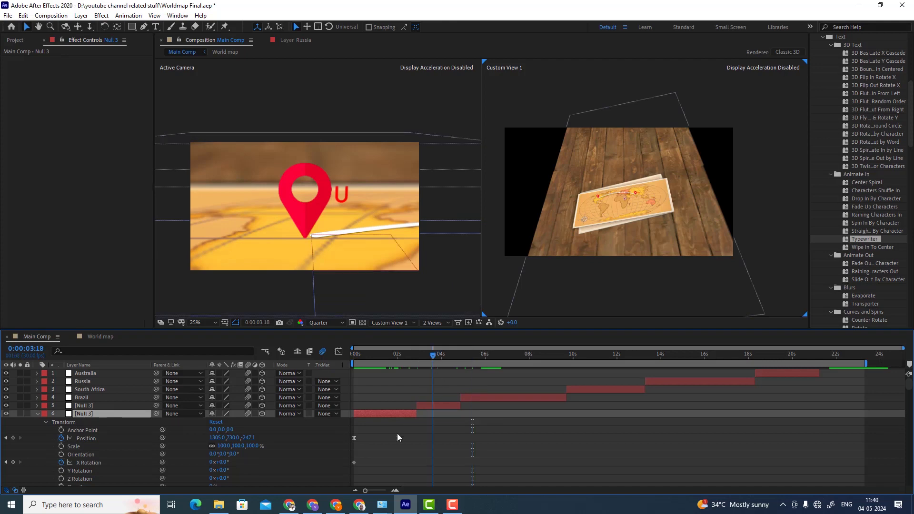
click(98, 405)
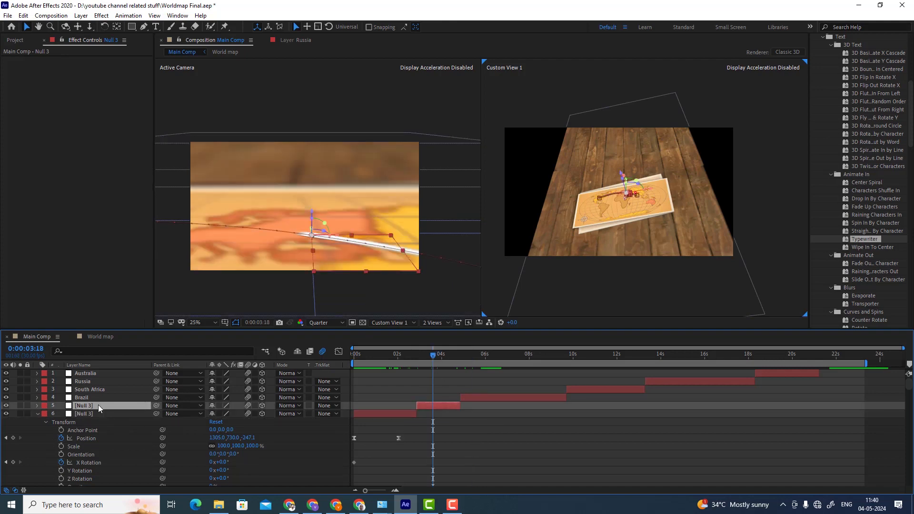
key(p)
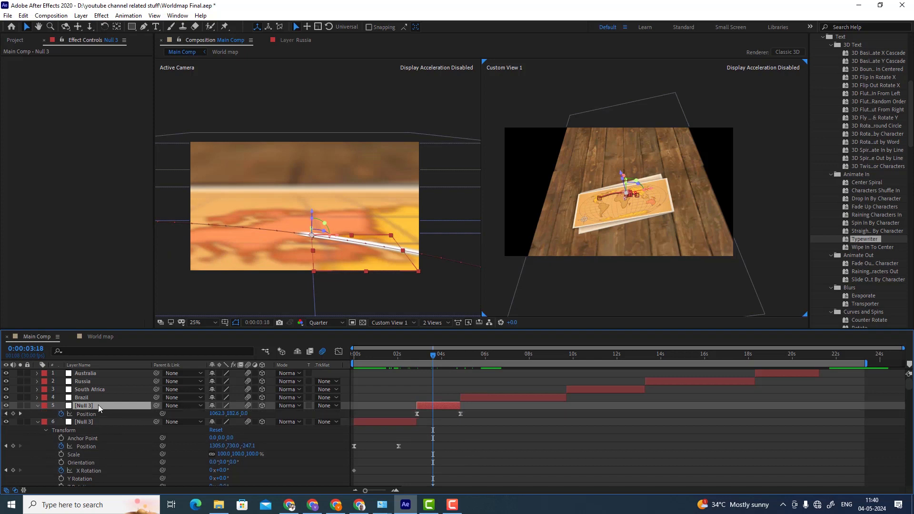
click(94, 416)
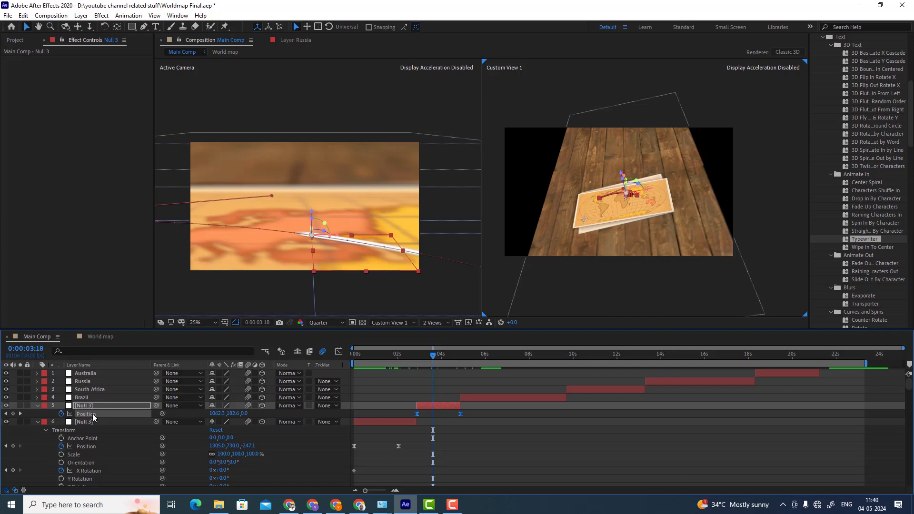
Step: Locate and select Camera 2 to examine its parent link to the layer 5 null
scroll(146, 404, down, 3)
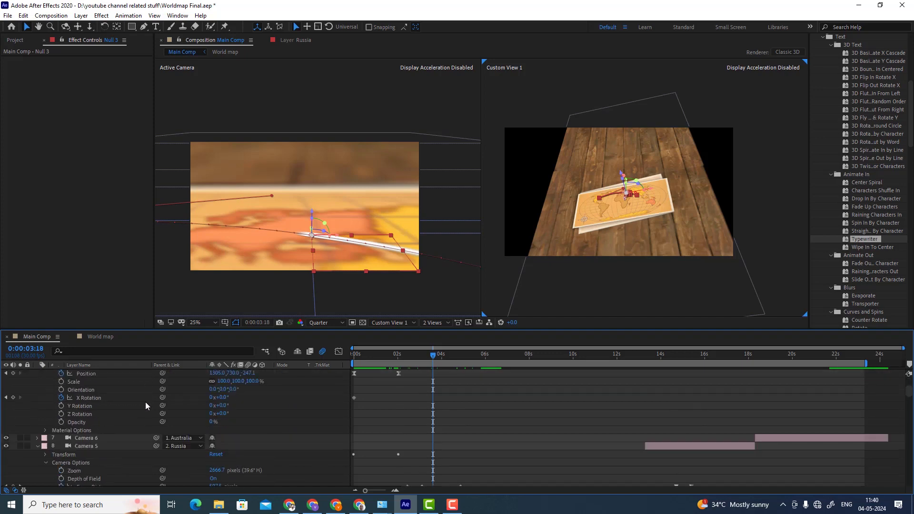
scroll(145, 404, down, 6)
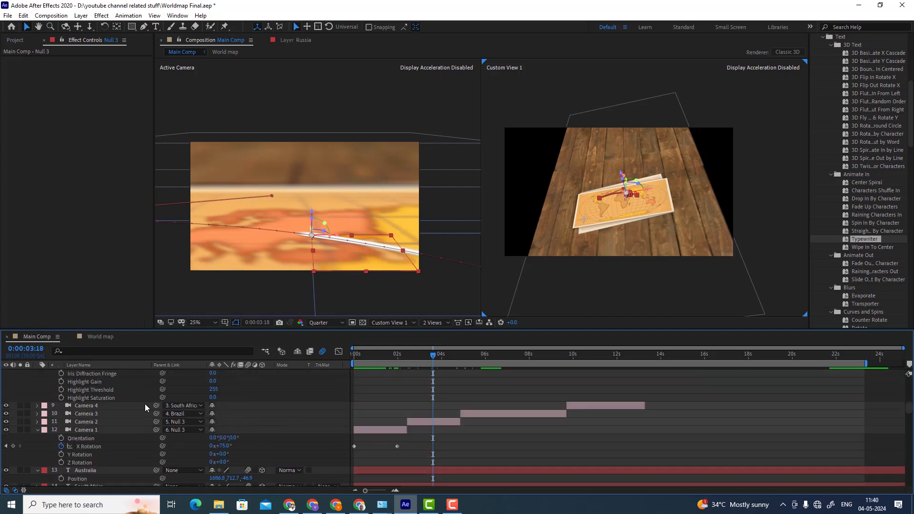
click(97, 423)
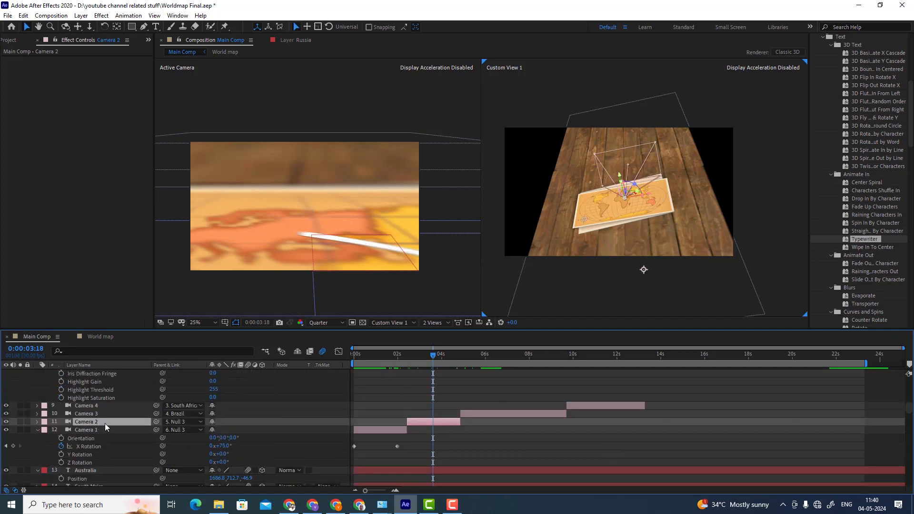
scroll(105, 424, up, 10)
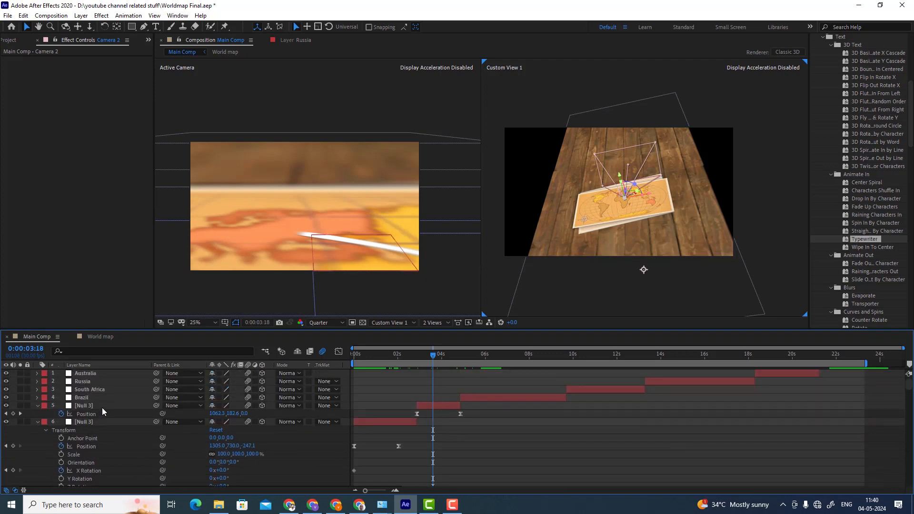
Step: Scrub the layer 5 Null 3 between 0:00:02:29 and 0:00:04:12 to examine its route movement, and select the Brazil null
click(102, 407)
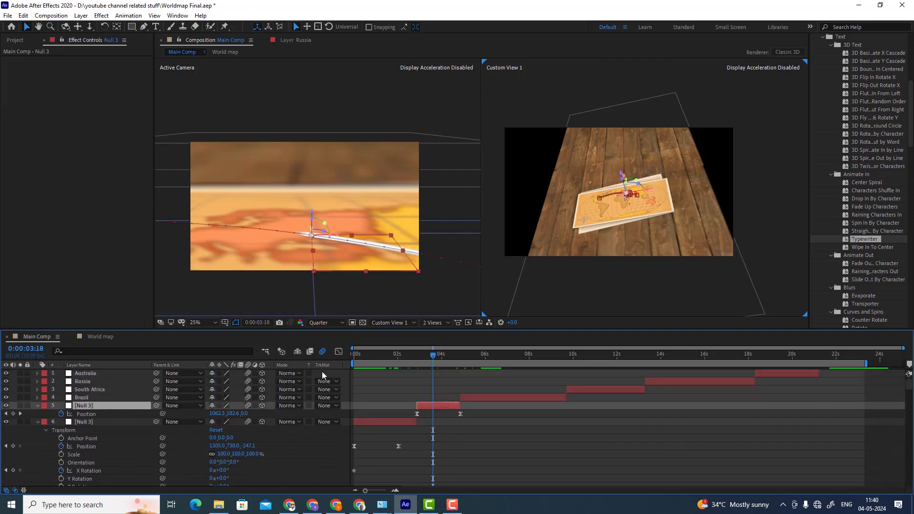
click(419, 355)
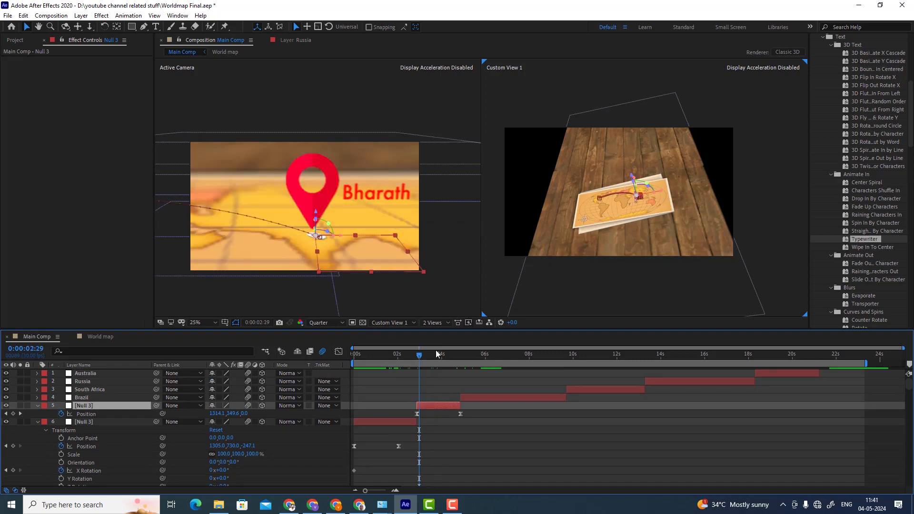
click(442, 355)
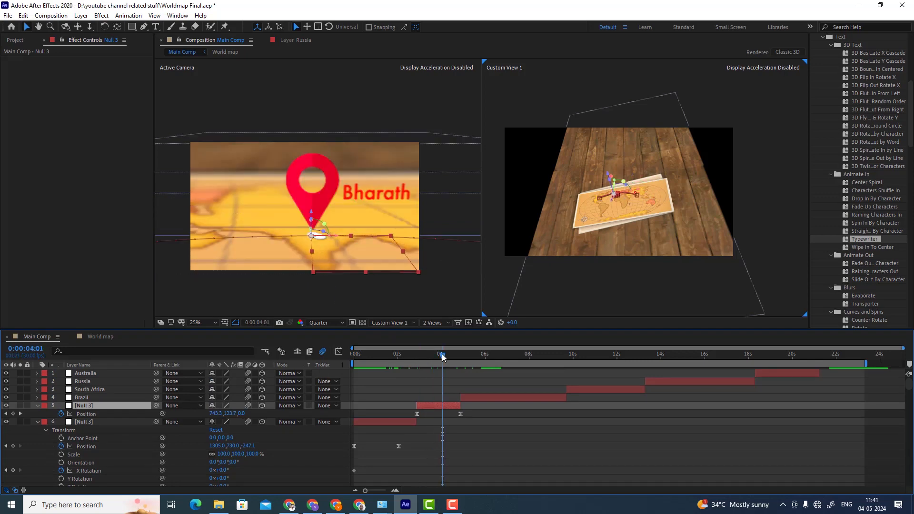
drag(442, 357, 451, 356)
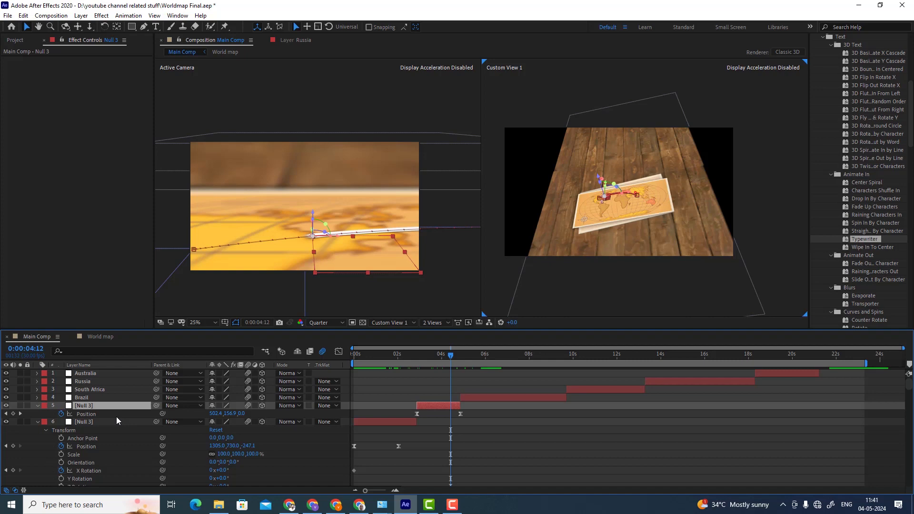
click(81, 397)
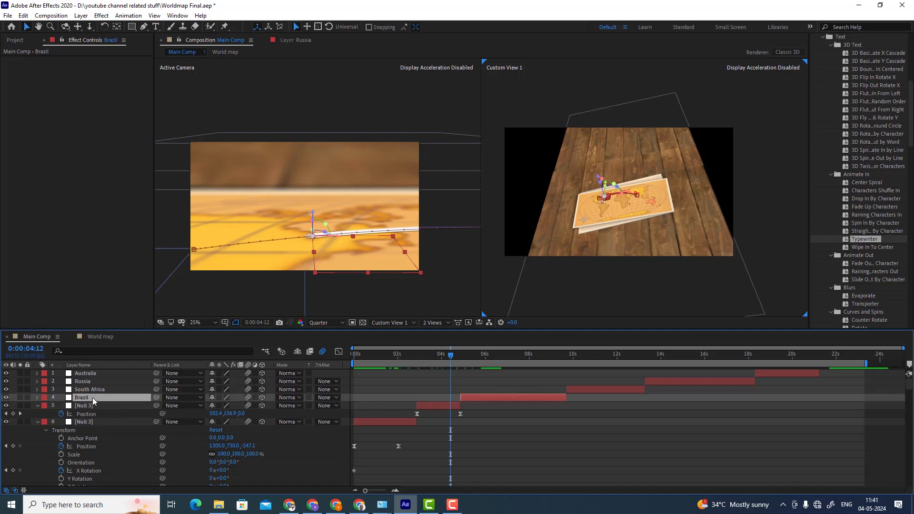
Step: Expand Shape Layer 1's Layer Styles and Drop Shadow to examine the route line's shadow settings
scroll(93, 418, down, 5)
scroll(93, 418, down, 10)
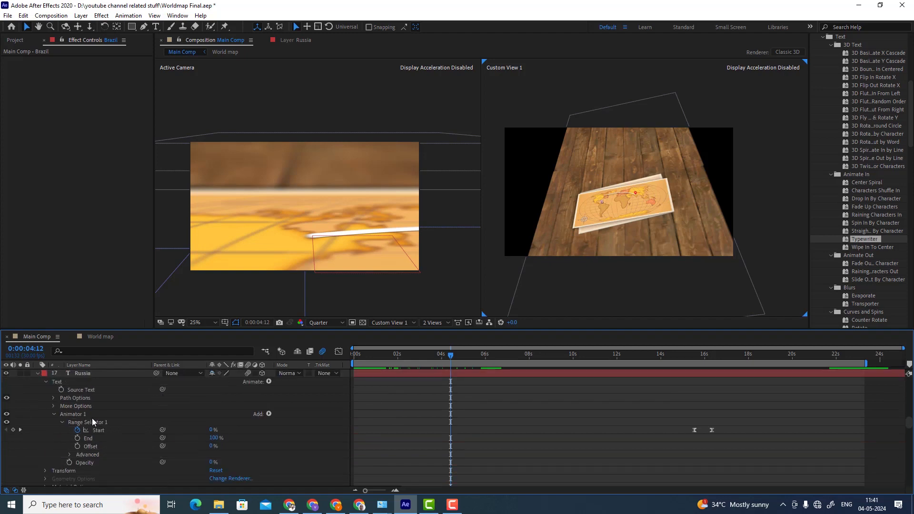
scroll(96, 401, up, 2)
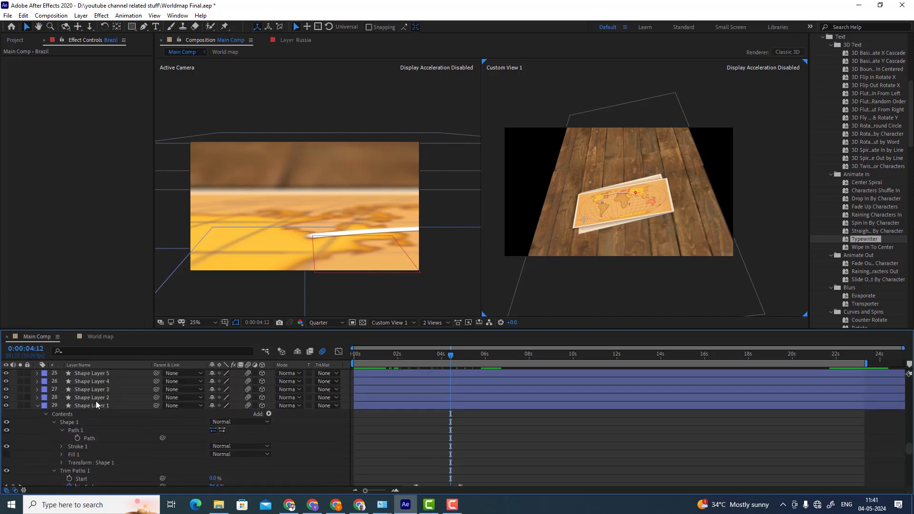
click(88, 406)
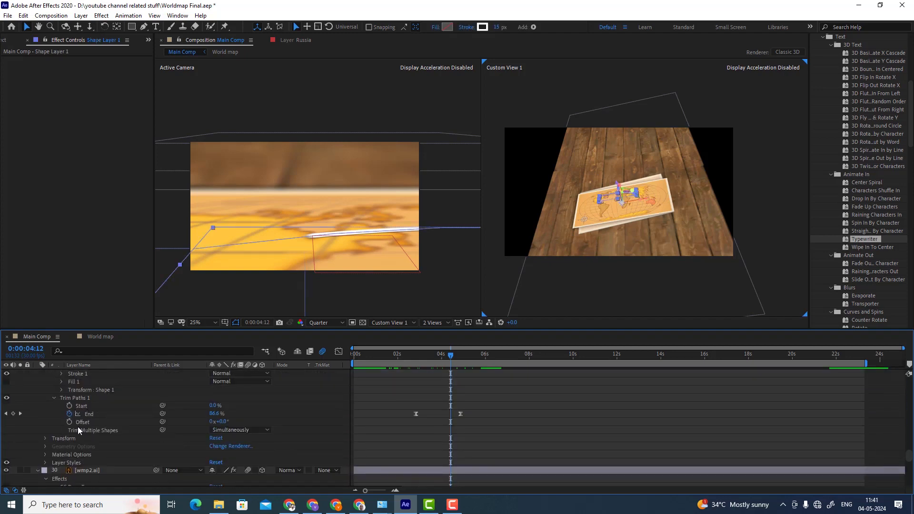
scroll(73, 455, down, 3)
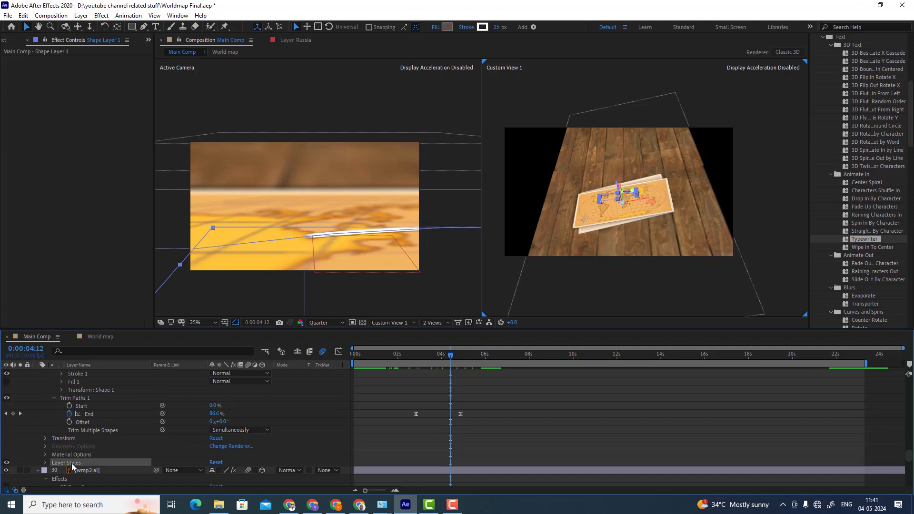
click(45, 463)
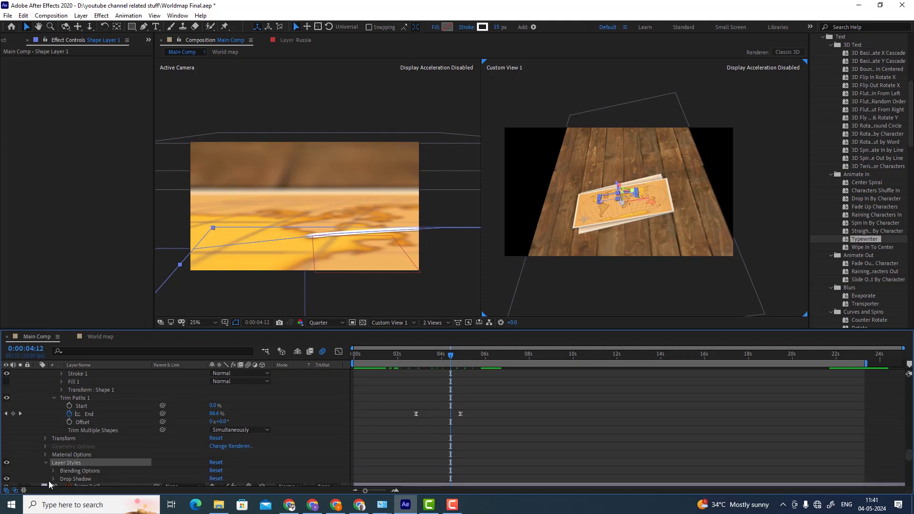
click(54, 479)
scroll(73, 441, down, 3)
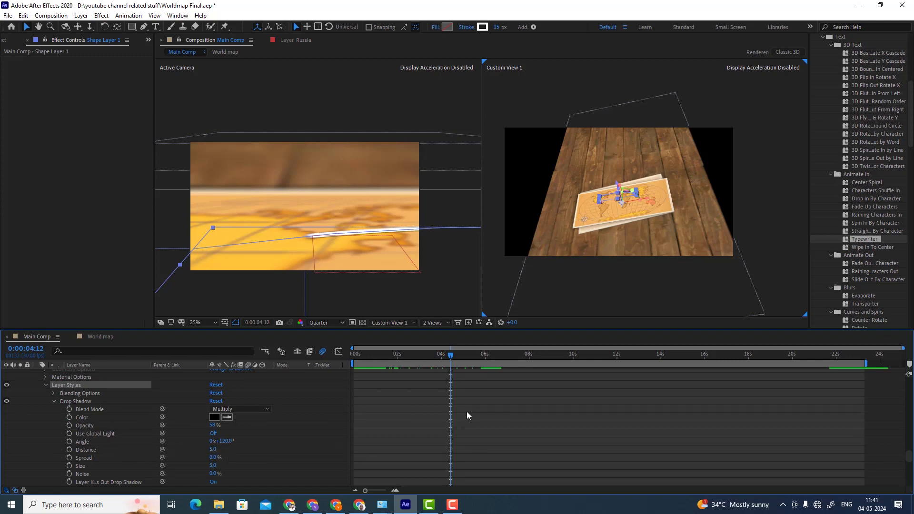
click(453, 506)
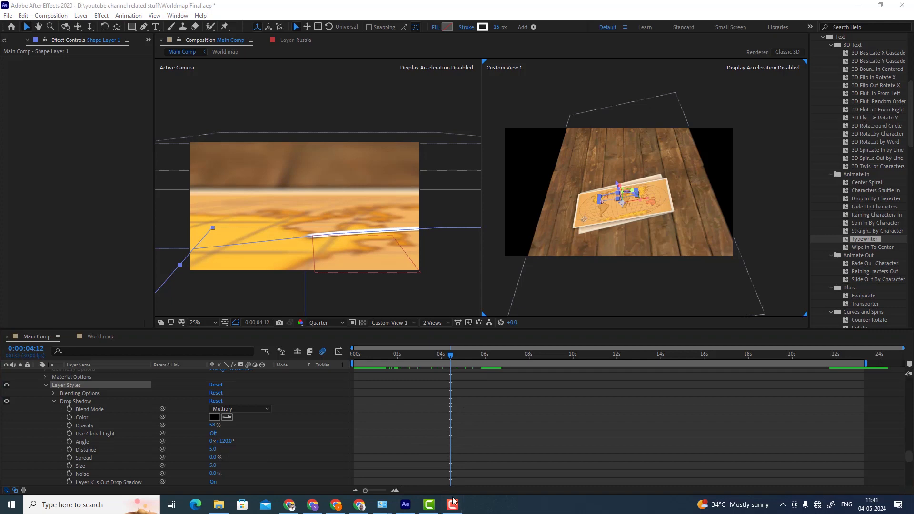
scroll(359, 433, down, 10)
scroll(359, 433, down, 4)
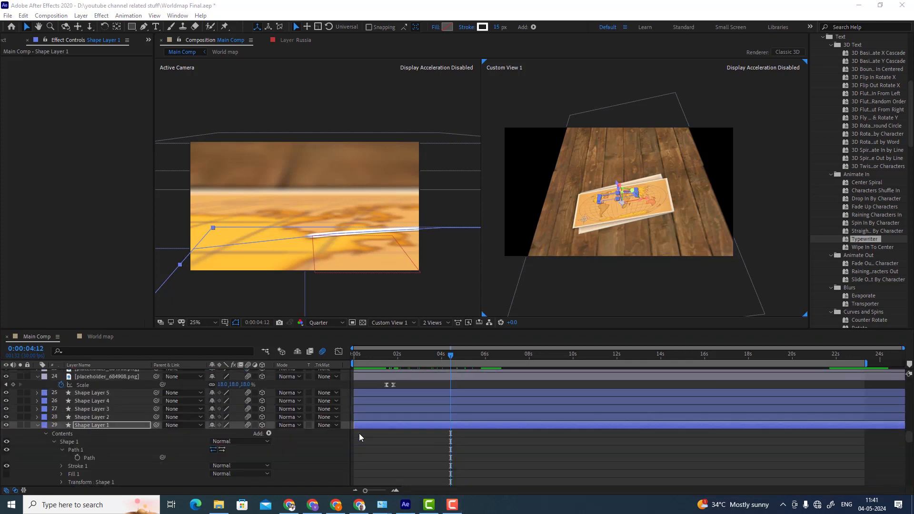
scroll(72, 400, up, 10)
scroll(72, 399, down, 8)
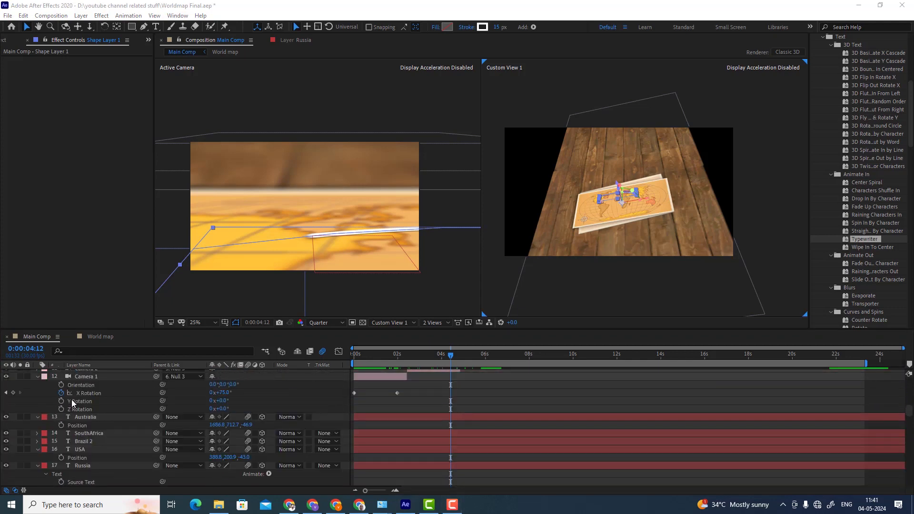
scroll(72, 399, up, 2)
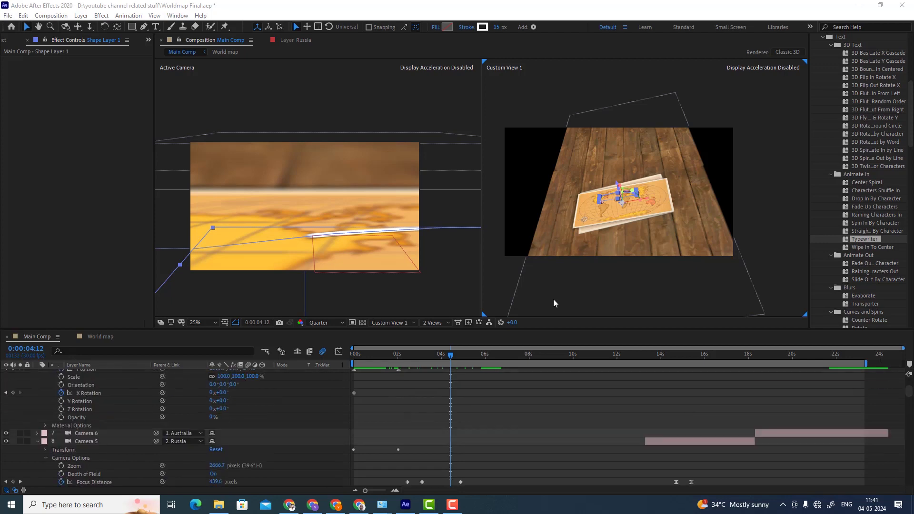
scroll(535, 379, up, 5)
scroll(139, 435, down, 6)
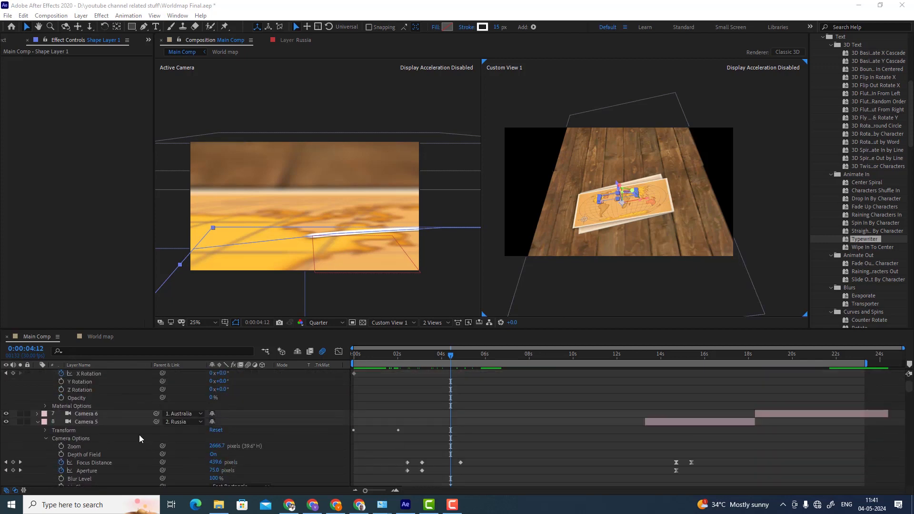
Step: Select Shape Layer 2 and enlarge Custom View 1 to 100% around the Americas to examine its route
scroll(134, 422, down, 15)
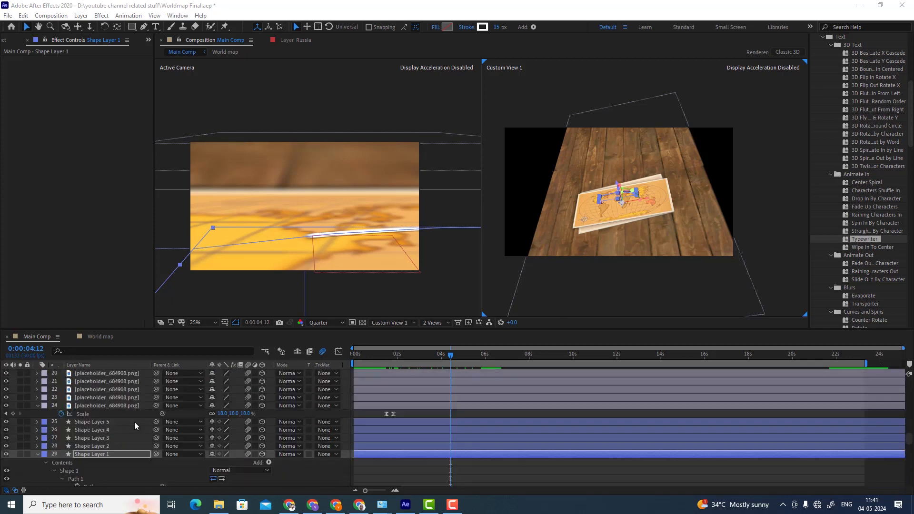
click(106, 446)
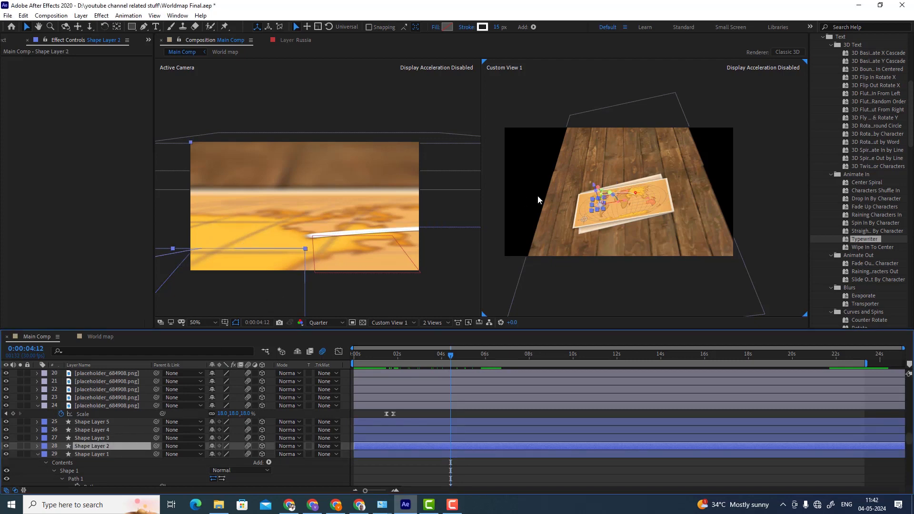
key(period)
key(period)
key(period)
key(period)
key(h)
drag(538, 196, 733, 151)
key(v)
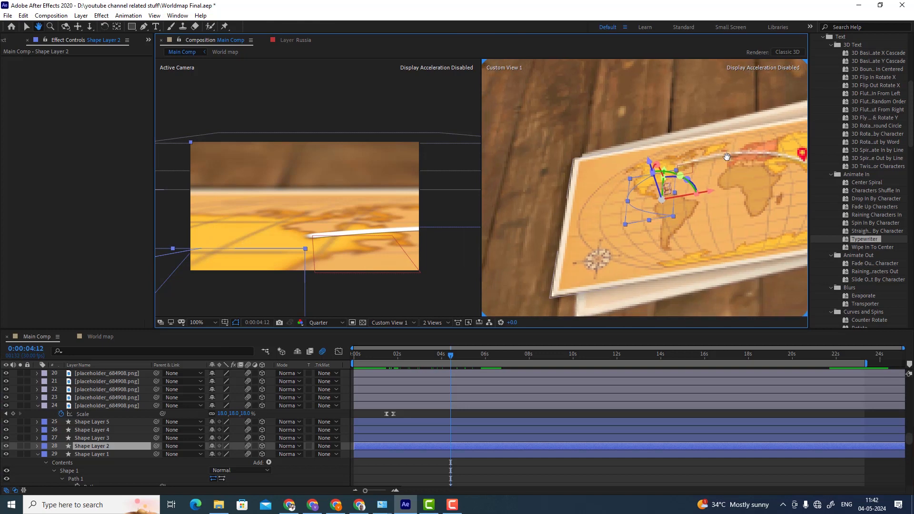
Step: Expand Shape Layer 2's Trim Paths 1 and move the playhead to its first End keyframe, about 0:00:06:23
click(473, 354)
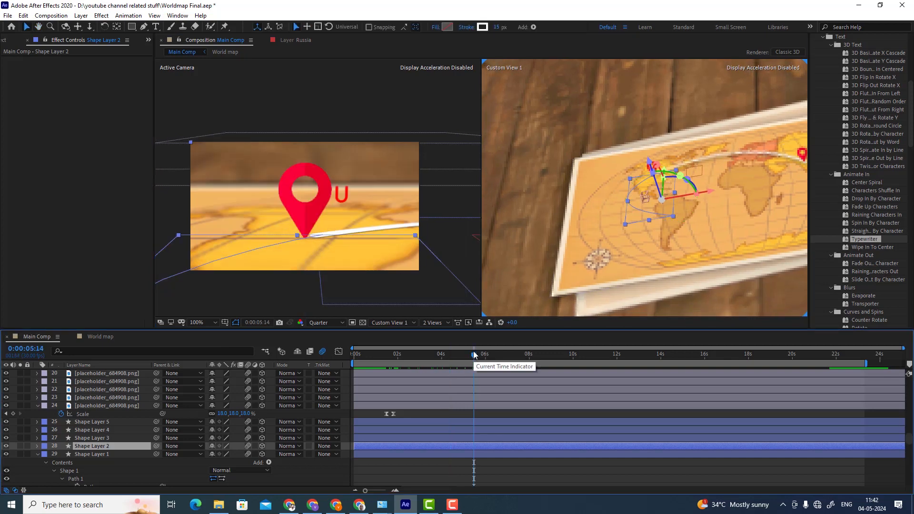
click(37, 447)
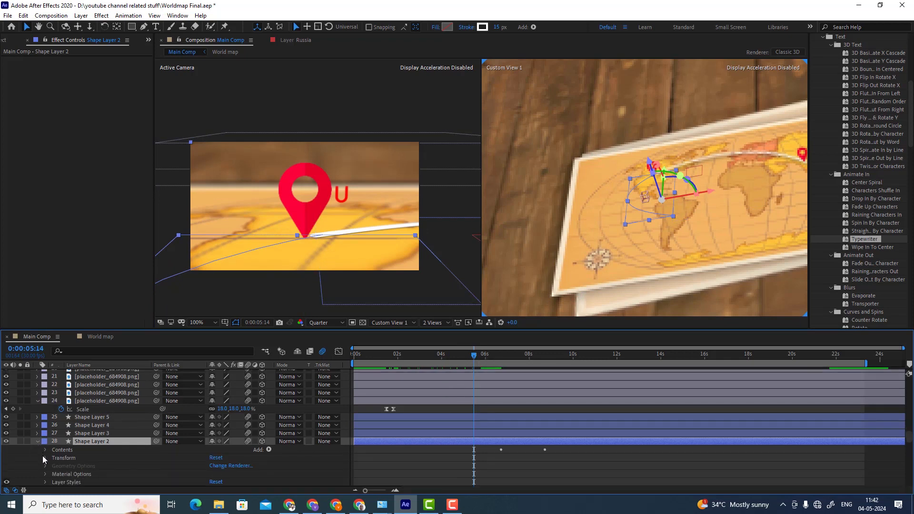
click(46, 450)
click(54, 466)
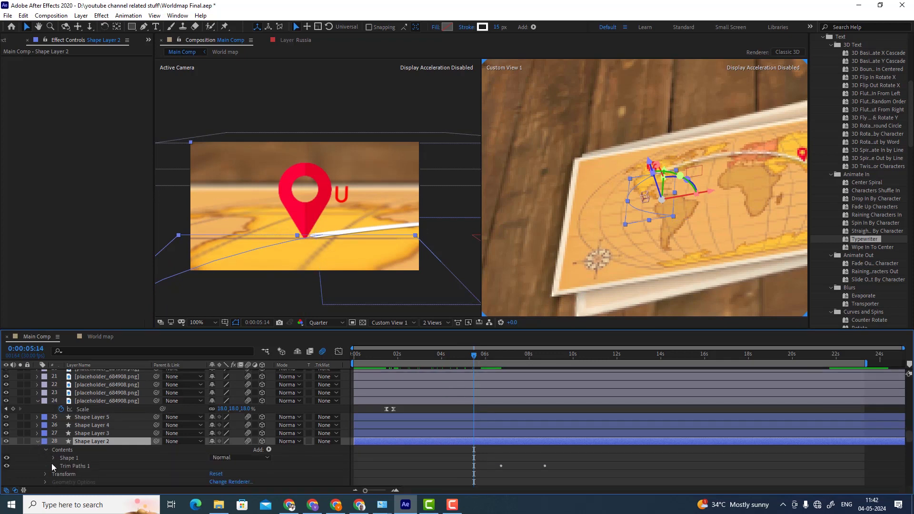
scroll(294, 443, down, 1)
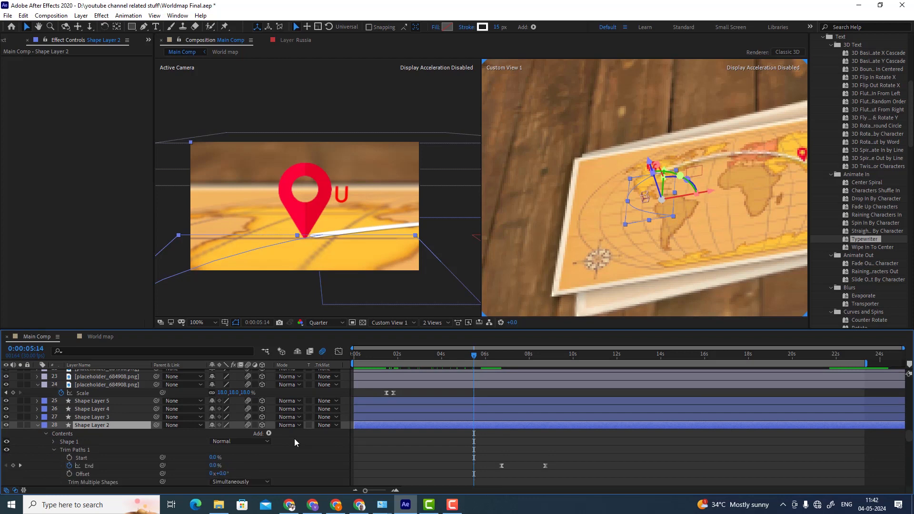
click(503, 355)
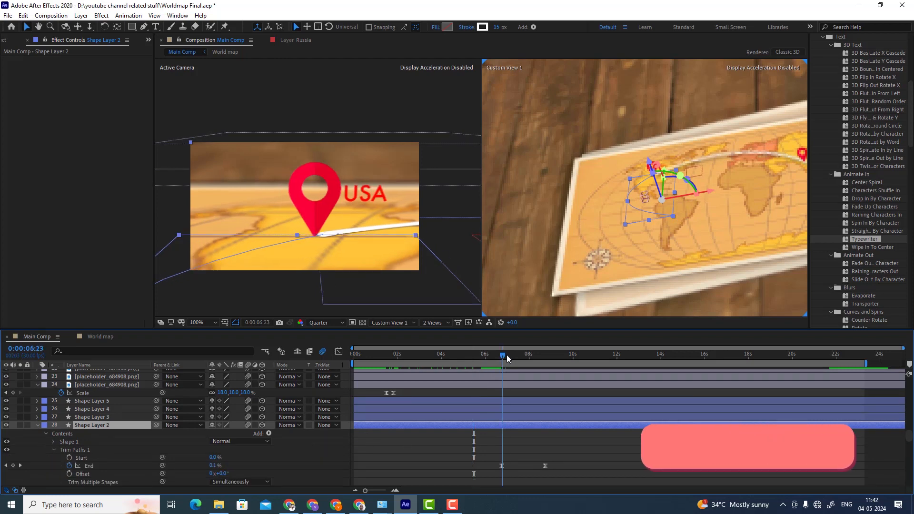
Step: Move the playhead to Shape Layer 2's second End keyframe at 0:00:08:23, expand Shape 1 and Path 1, and select the Path property
drag(507, 356, 547, 351)
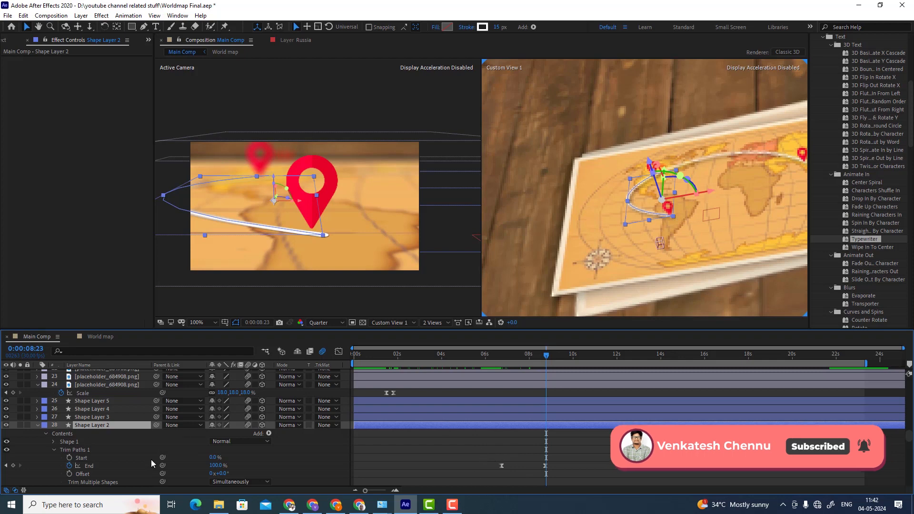
click(48, 434)
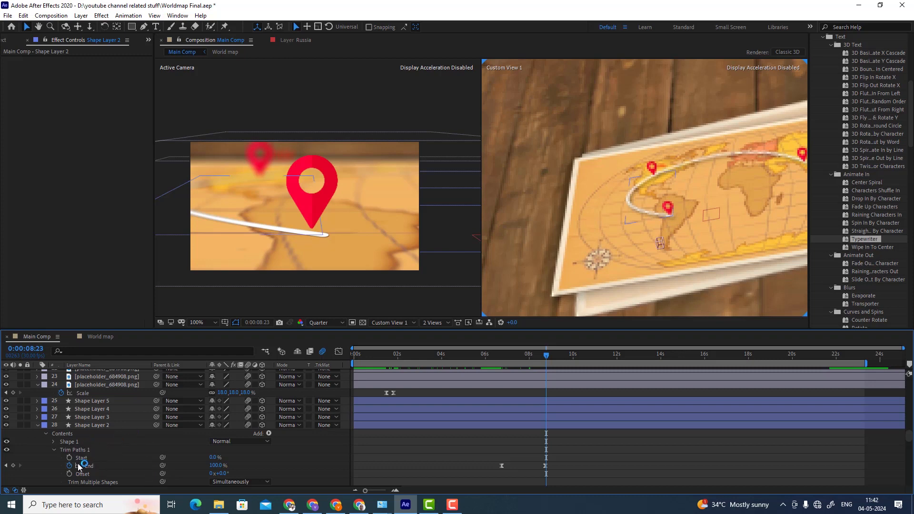
click(53, 441)
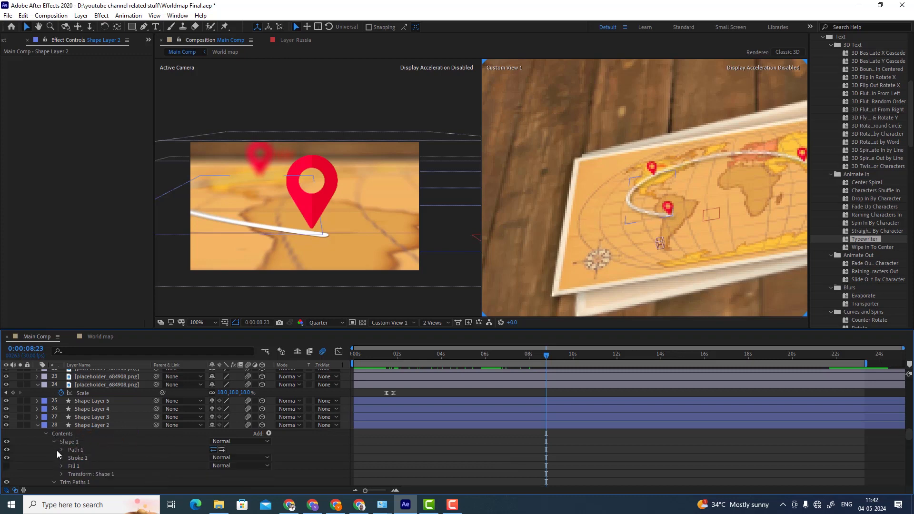
click(62, 450)
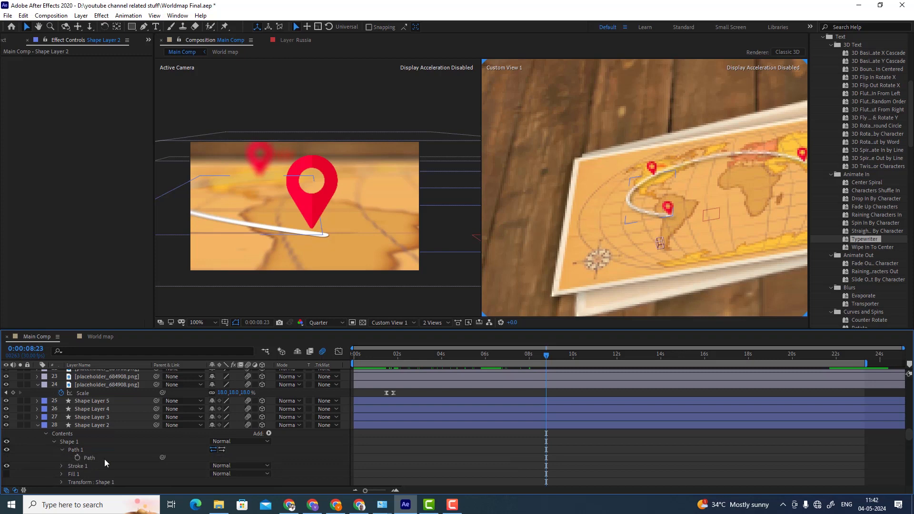
click(91, 457)
Step: Select Camera 3 and its parent null Brazil, reveal the null's Position property, and select its Position keyframes
scroll(92, 459, up, 8)
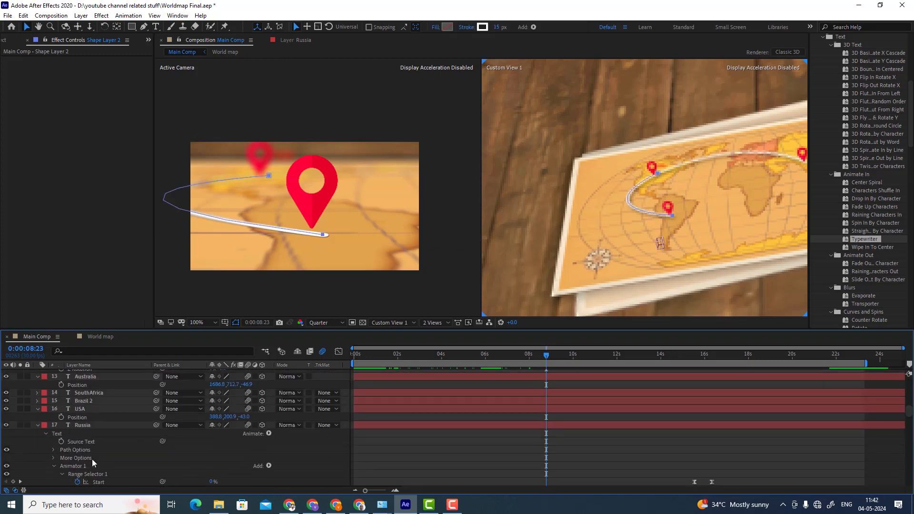
scroll(92, 460, up, 5)
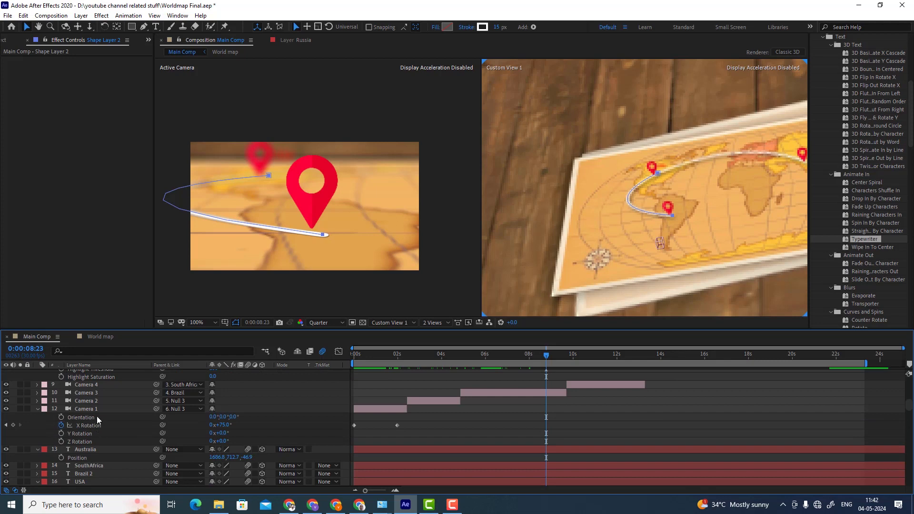
click(100, 392)
scroll(100, 392, up, 5)
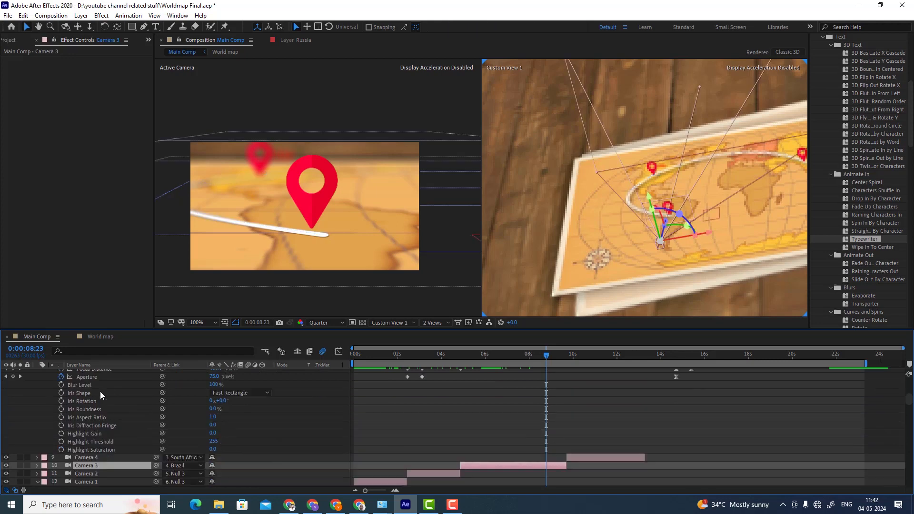
scroll(100, 391, up, 3)
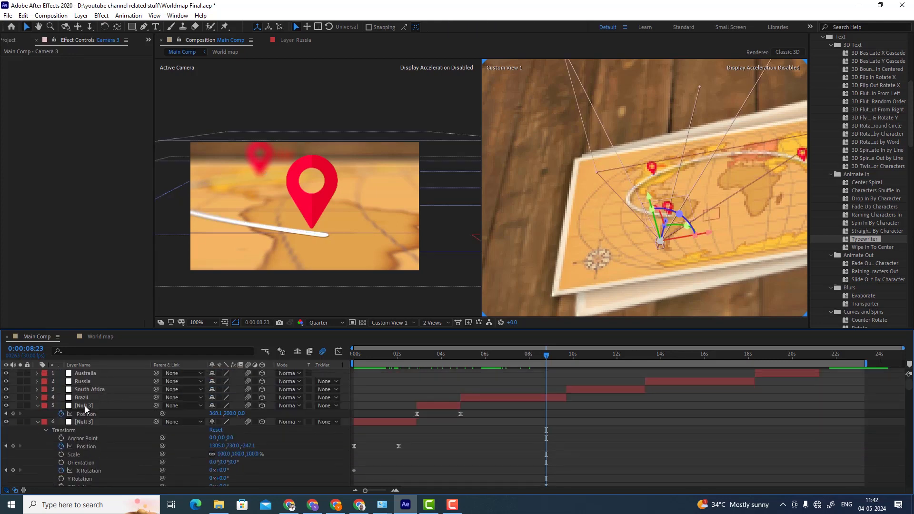
click(88, 399)
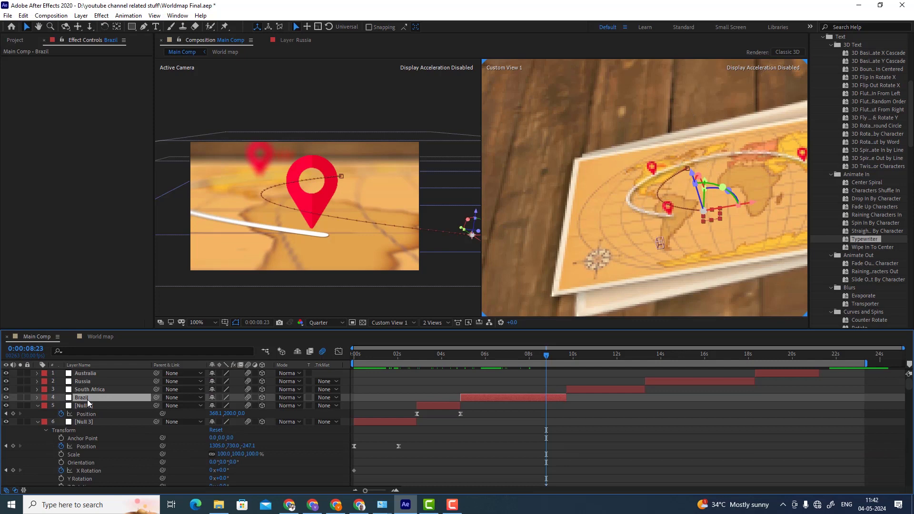
key(p)
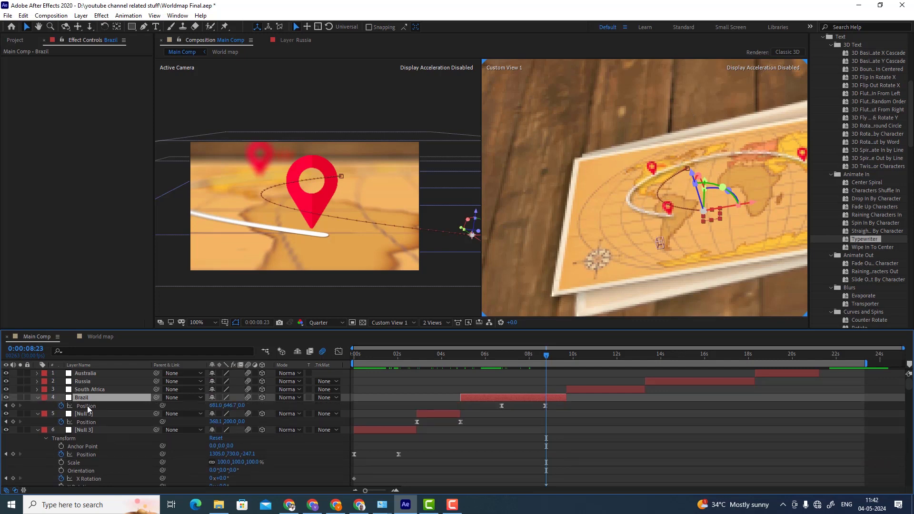
click(88, 406)
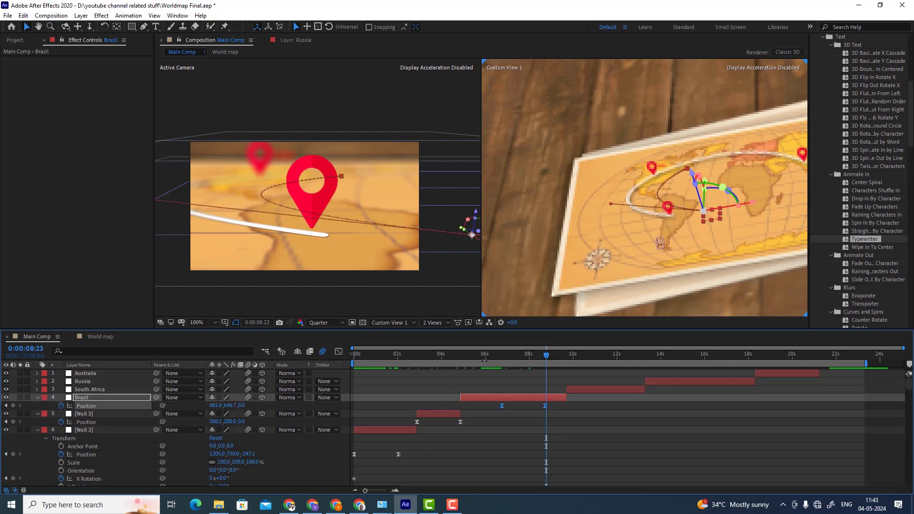
Step: Scrub the playhead from 0:00:06:17 to 0:00:08:23 to examine the Brazil null's movement along the route
click(498, 357)
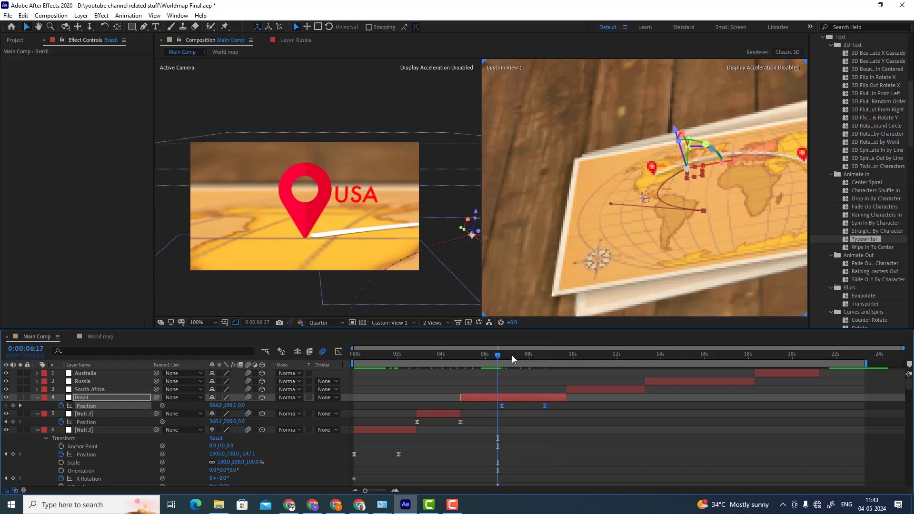
click(513, 355)
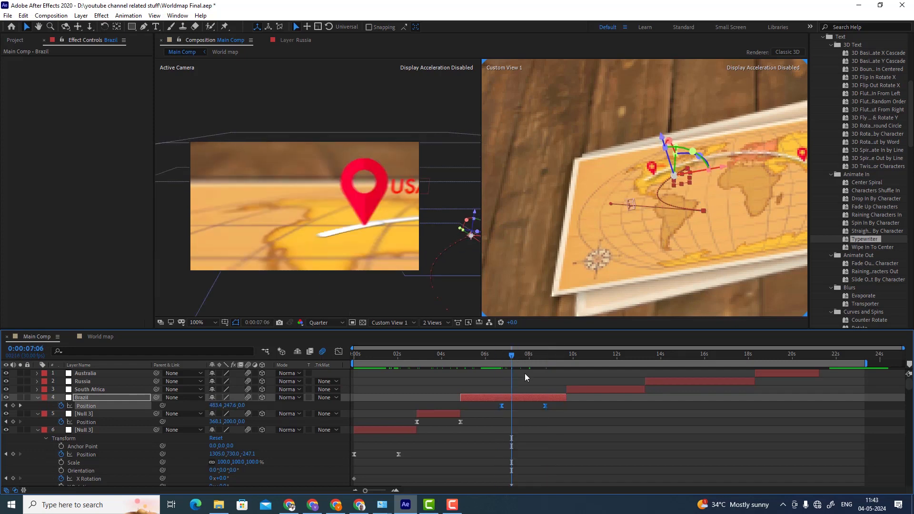
click(538, 355)
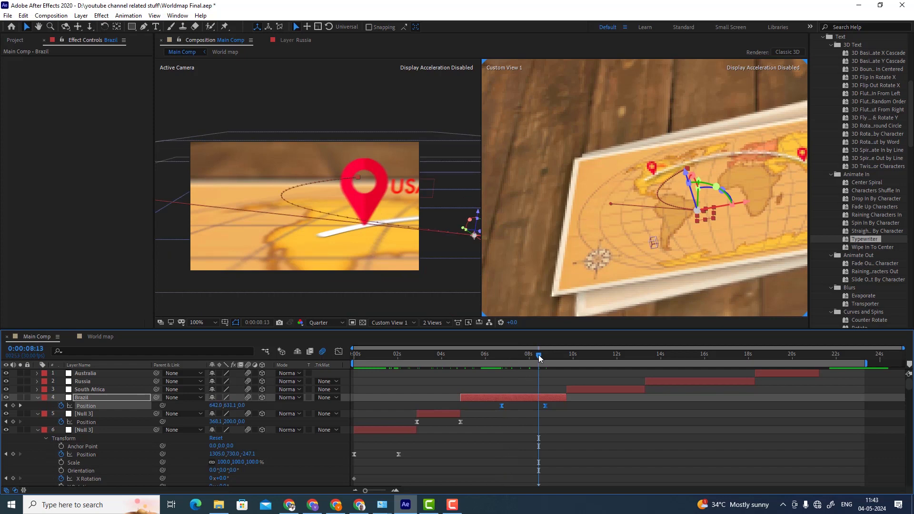
click(546, 356)
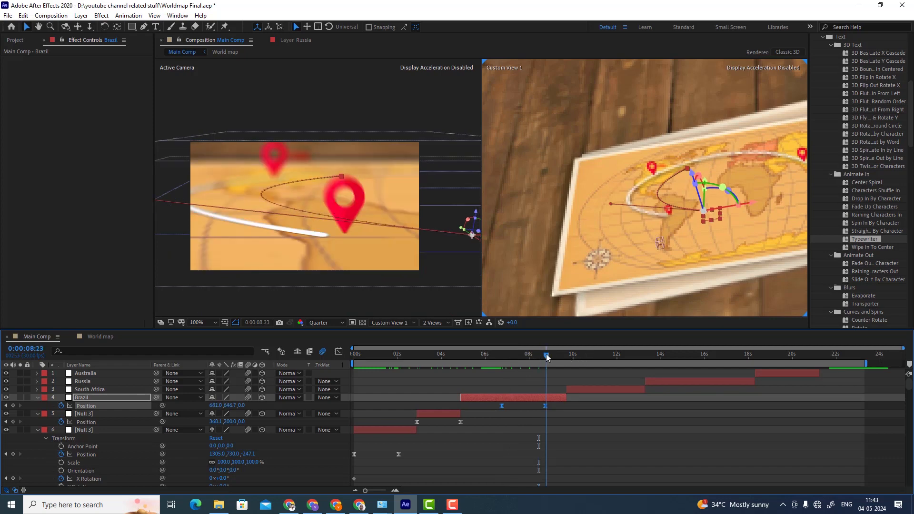
click(452, 505)
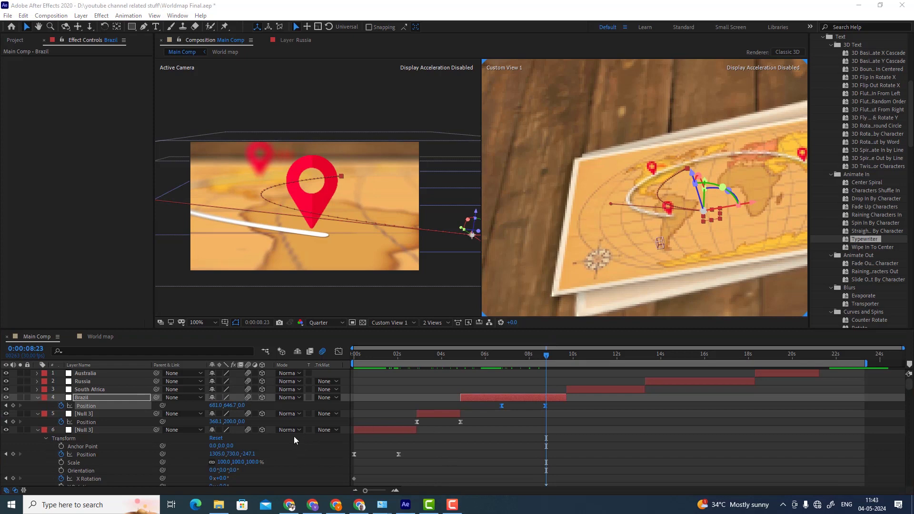
Step: Select Shape Layer 3, move the playhead to 0:00:12:13 to examine the South Africa route, and select the SouthAfrica text layer
scroll(295, 427, down, 12)
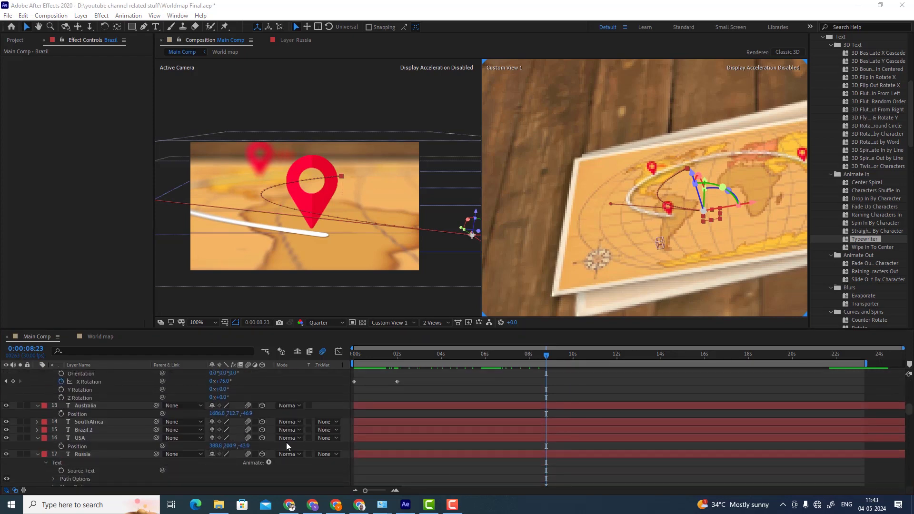
scroll(287, 442, down, 10)
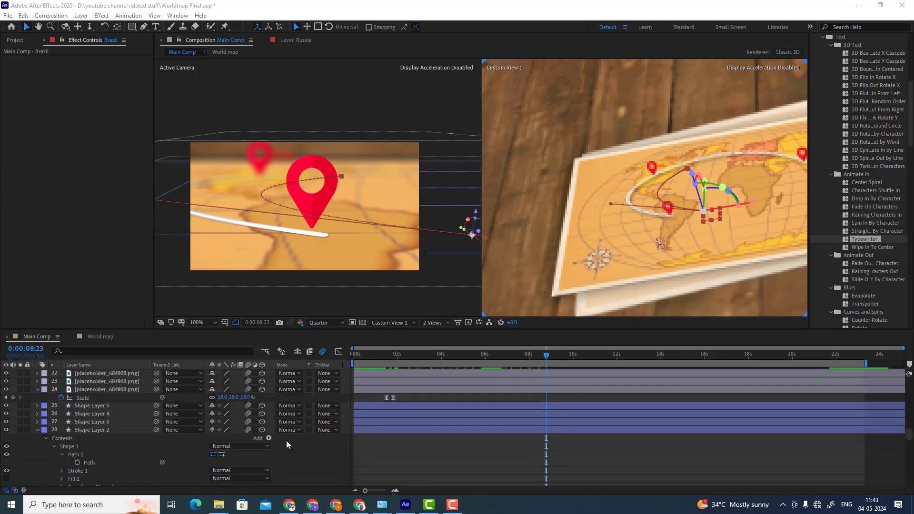
click(102, 421)
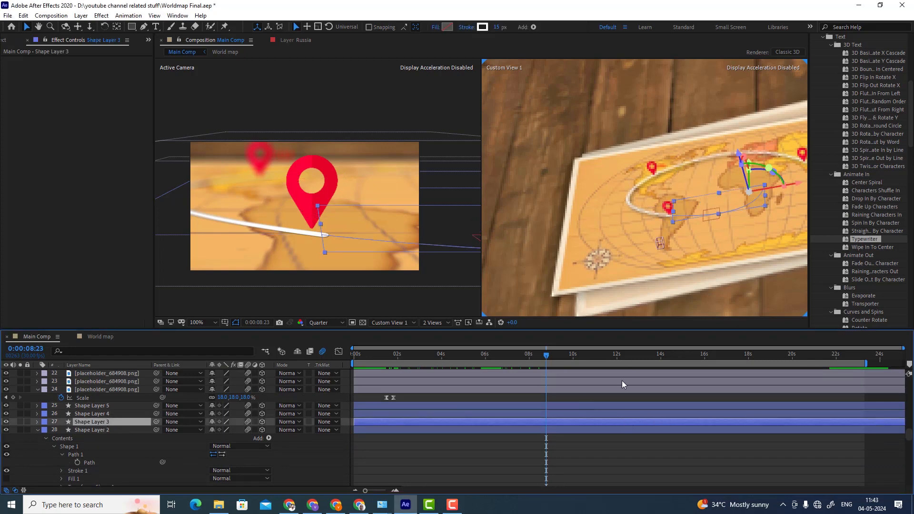
click(627, 356)
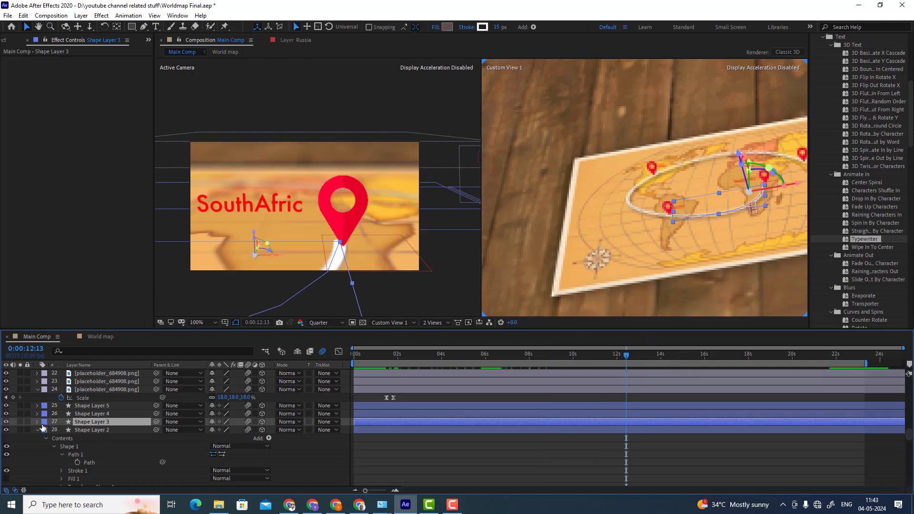
scroll(43, 427, up, 10)
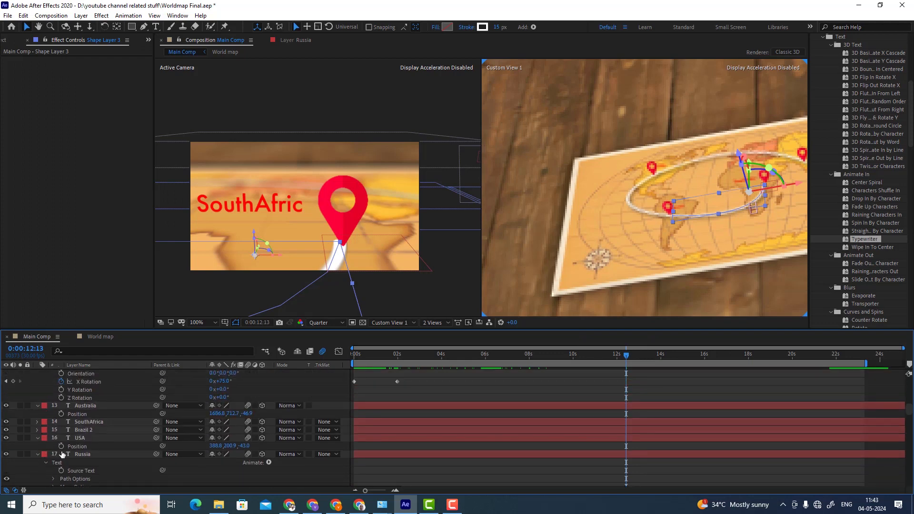
click(95, 423)
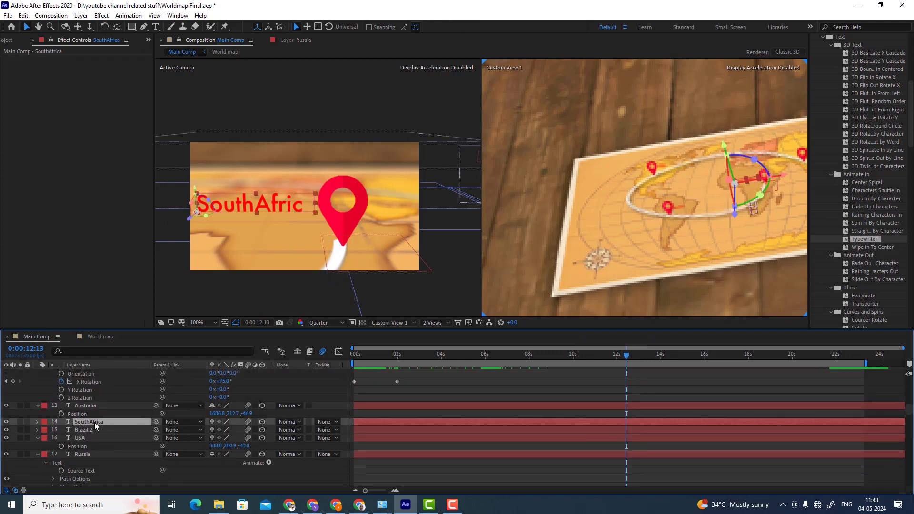
Step: Examine Camera 4's parenting to the South Africa null by selecting the camera and the null in turn
scroll(95, 422, up, 10)
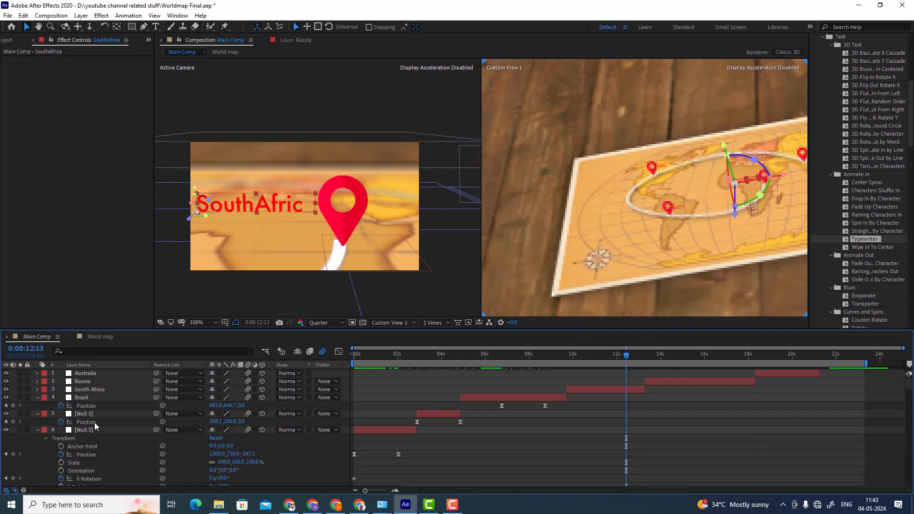
scroll(95, 422, down, 10)
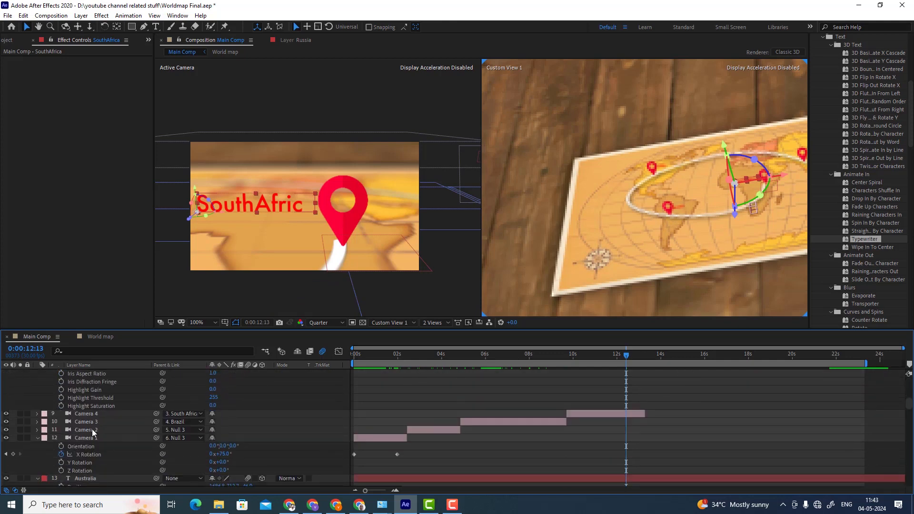
click(99, 416)
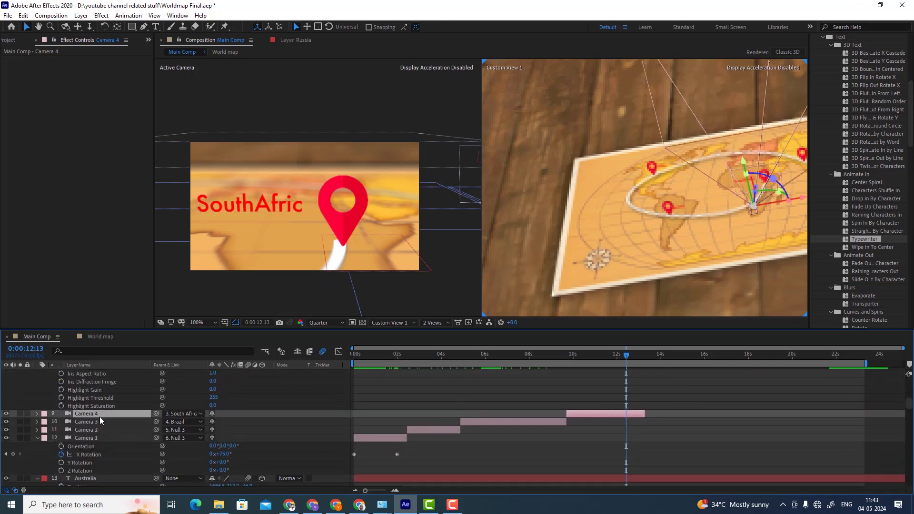
scroll(99, 417, up, 7)
scroll(100, 420, up, 3)
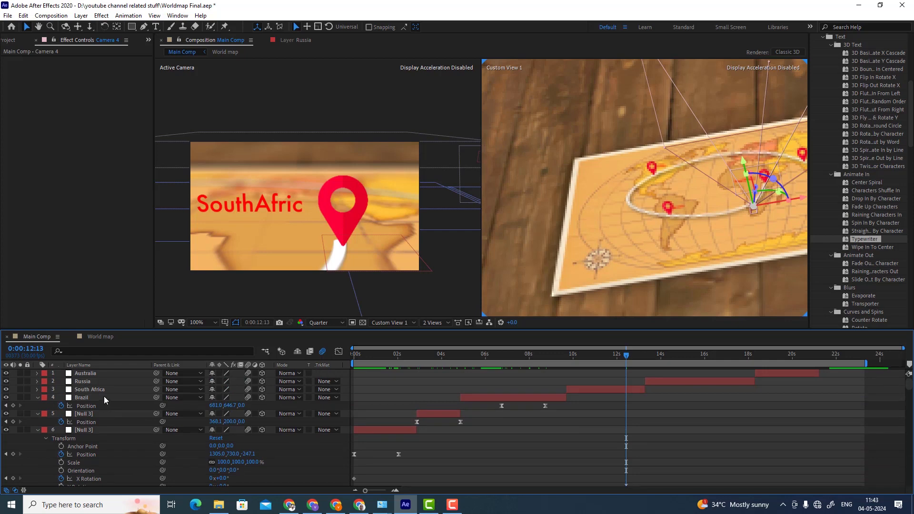
click(104, 393)
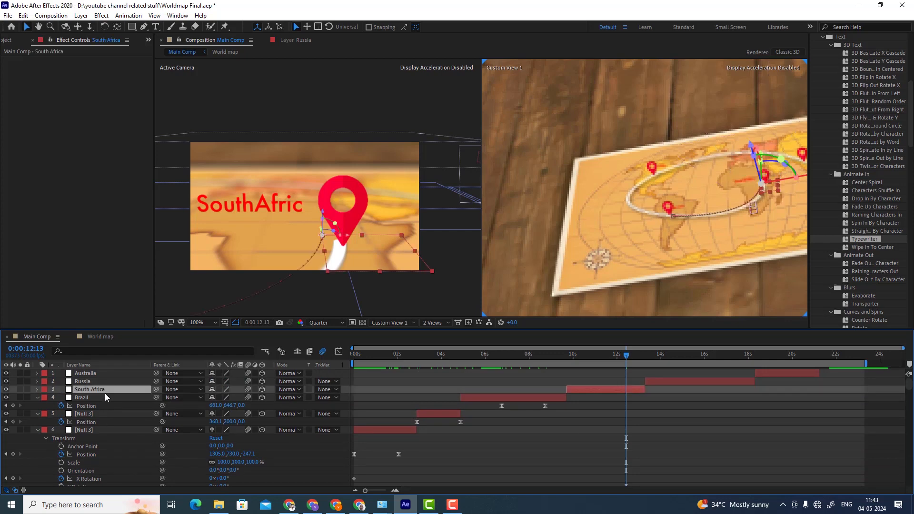
scroll(99, 400, down, 8)
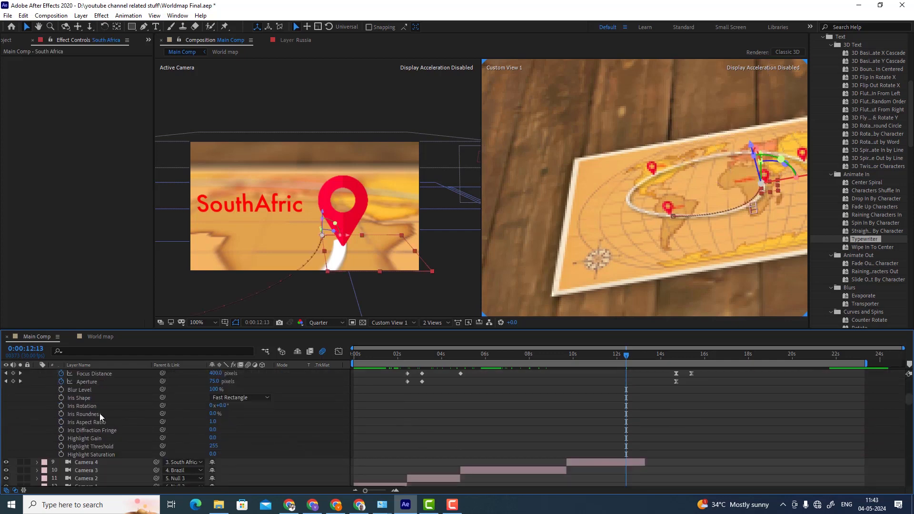
scroll(99, 414, down, 3)
click(99, 414)
scroll(99, 413, up, 10)
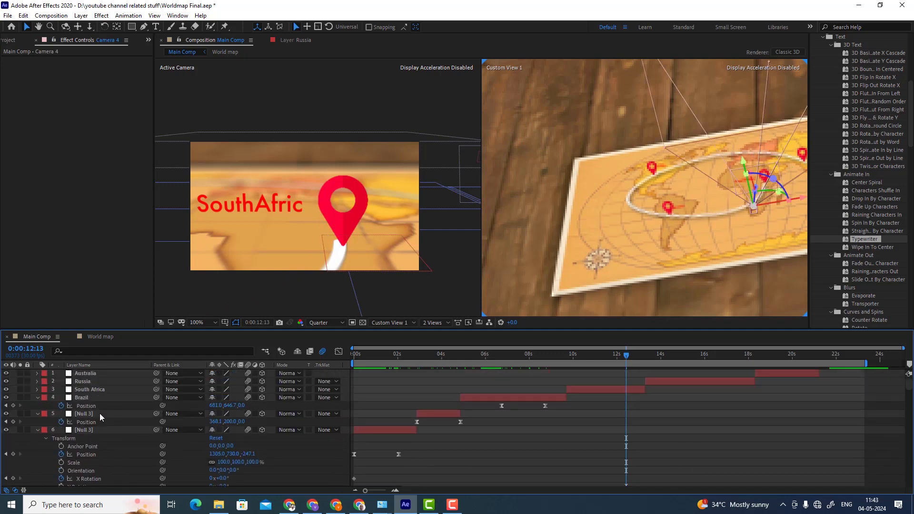
click(115, 390)
scroll(114, 391, down, 10)
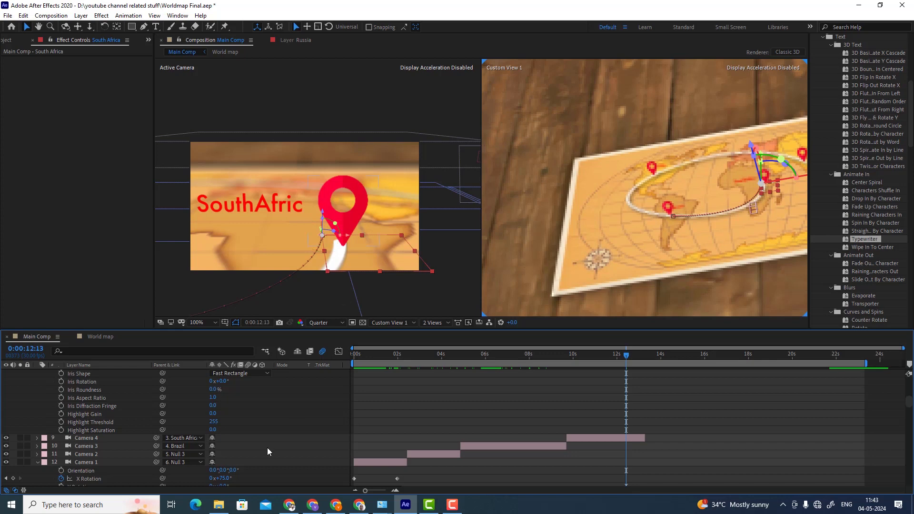
scroll(269, 417, up, 10)
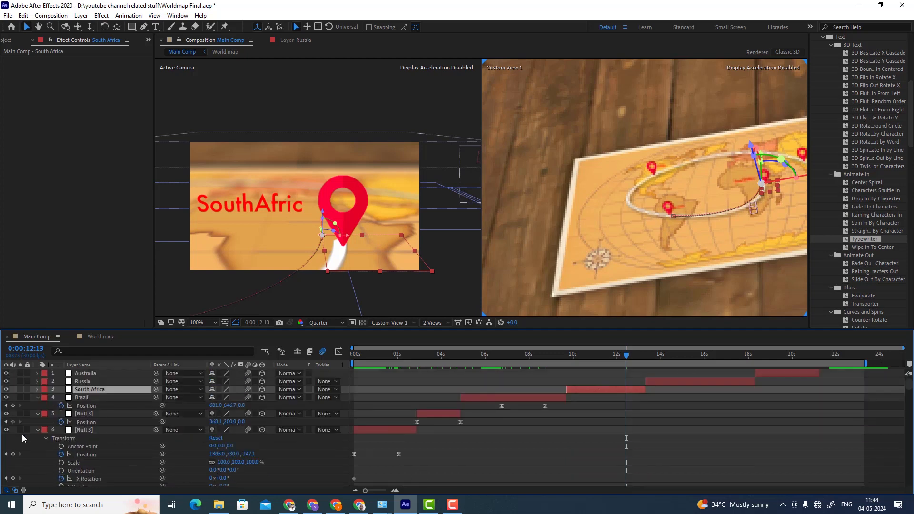
Step: Select the Russia null and move the playhead to 0:00:15:07 and 0:00:16:16 to examine the route to Russia
click(85, 383)
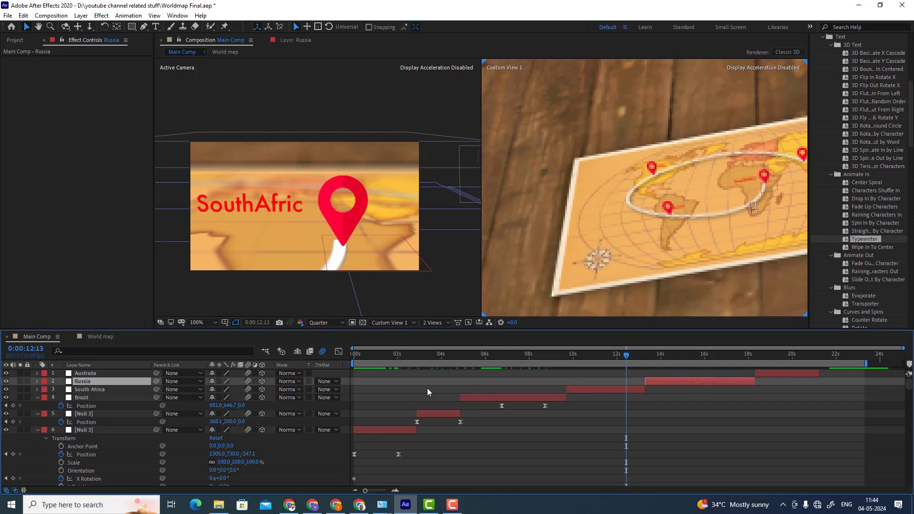
click(688, 360)
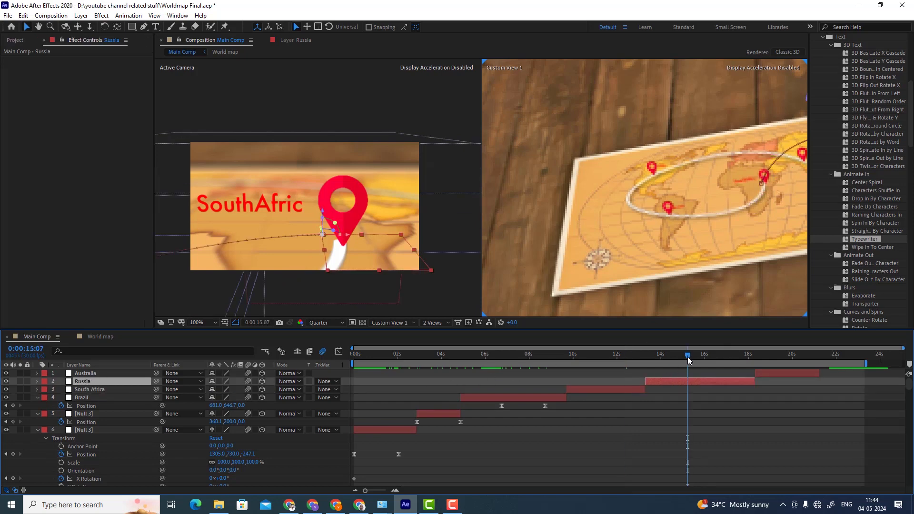
click(716, 355)
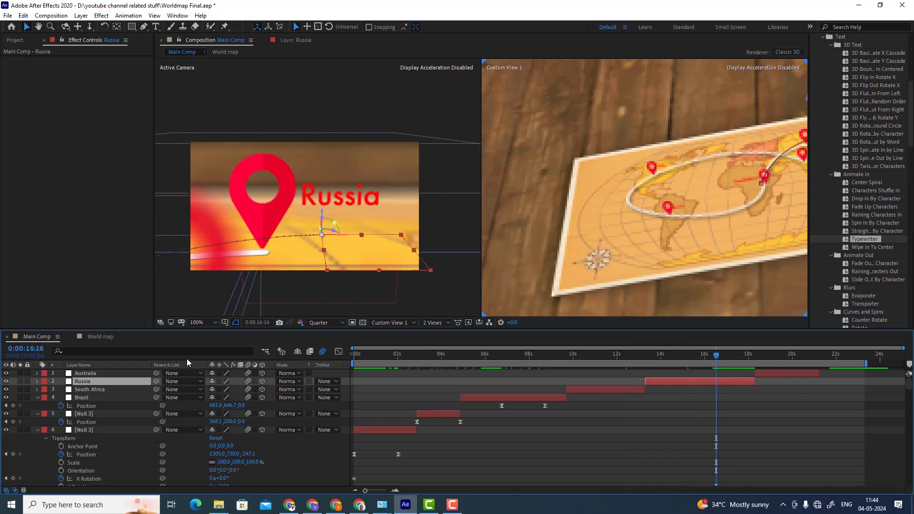
scroll(99, 413, down, 10)
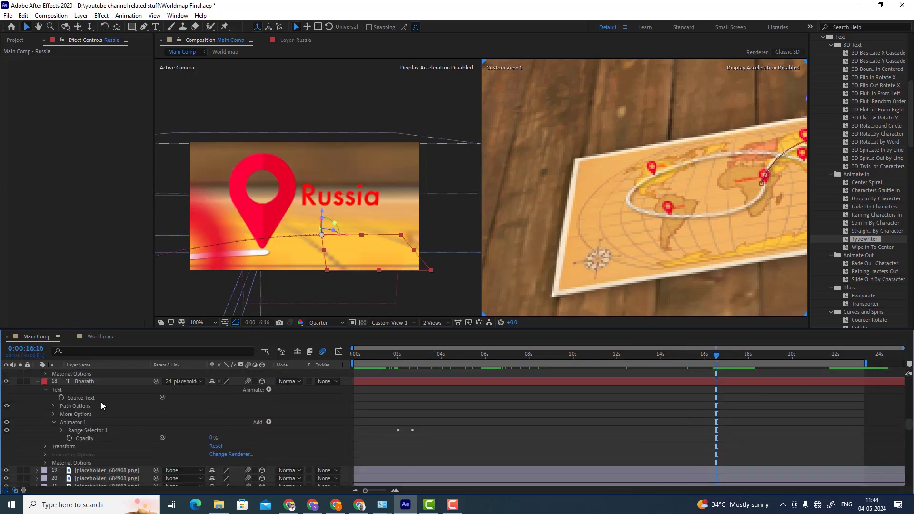
Step: Select Shape Layer 4 and examine its route line on the map in the custom view
scroll(101, 402, down, 8)
click(105, 389)
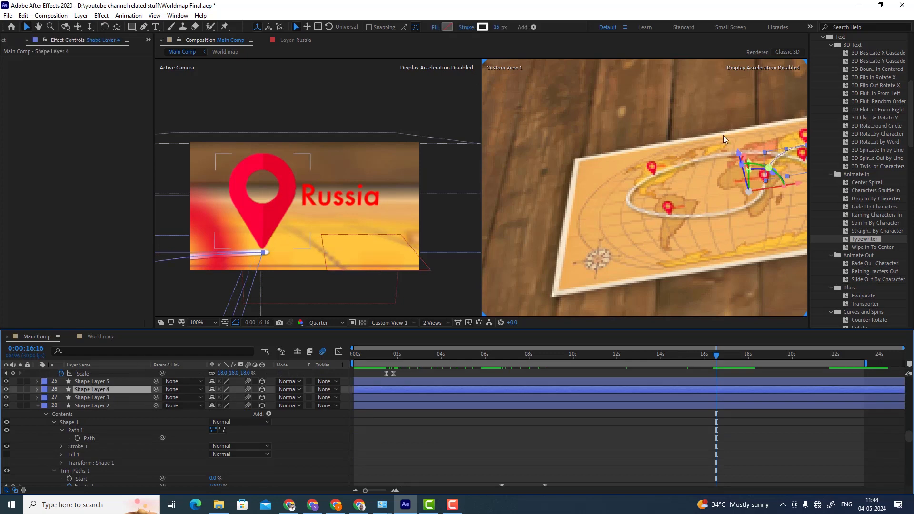
key(h)
drag(684, 147, 623, 187)
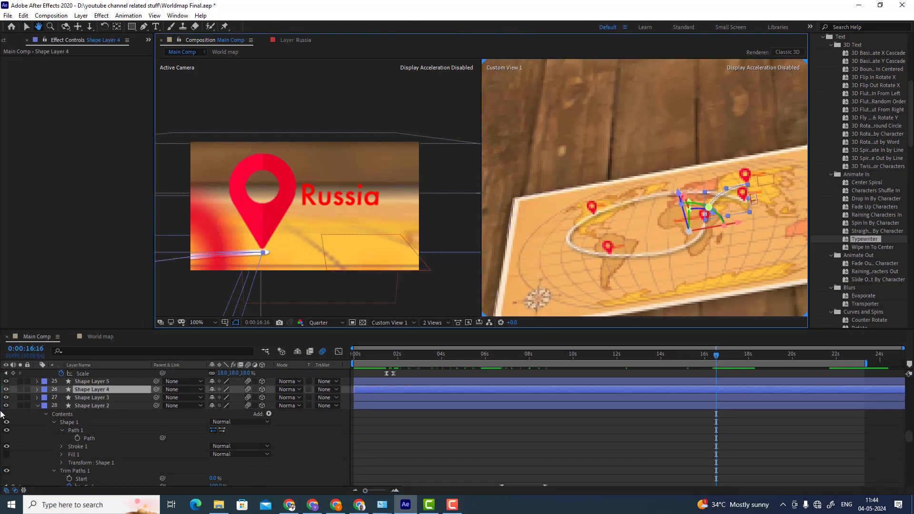
Step: Select Camera 5 to examine its parenting to the Russia null
scroll(39, 404, up, 10)
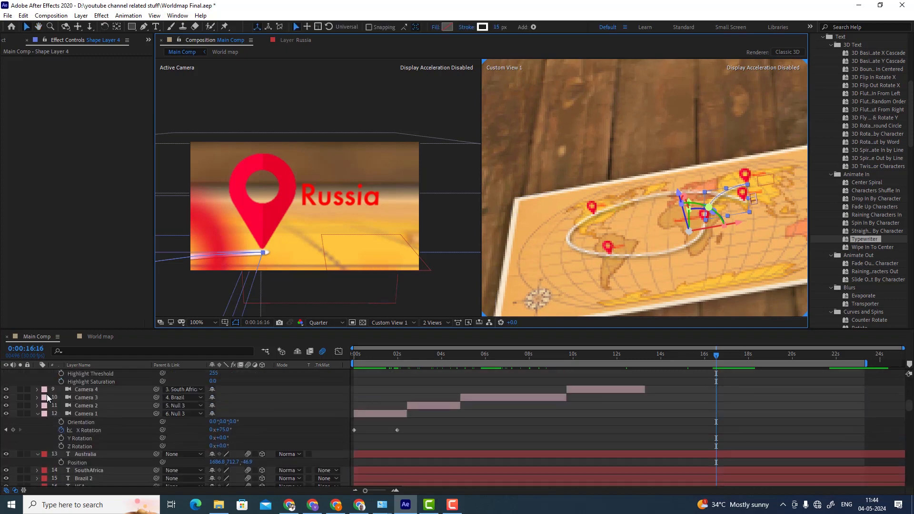
scroll(47, 394, up, 1)
click(85, 415)
scroll(85, 416, up, 6)
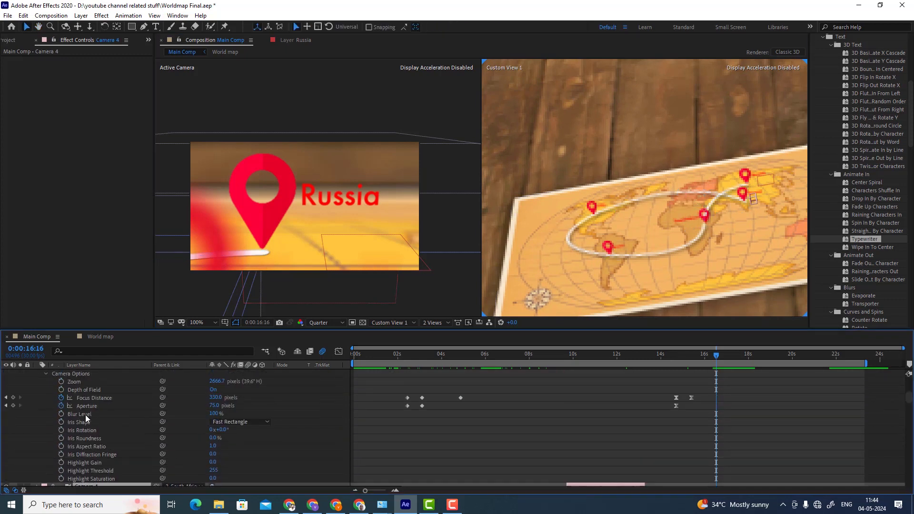
click(87, 427)
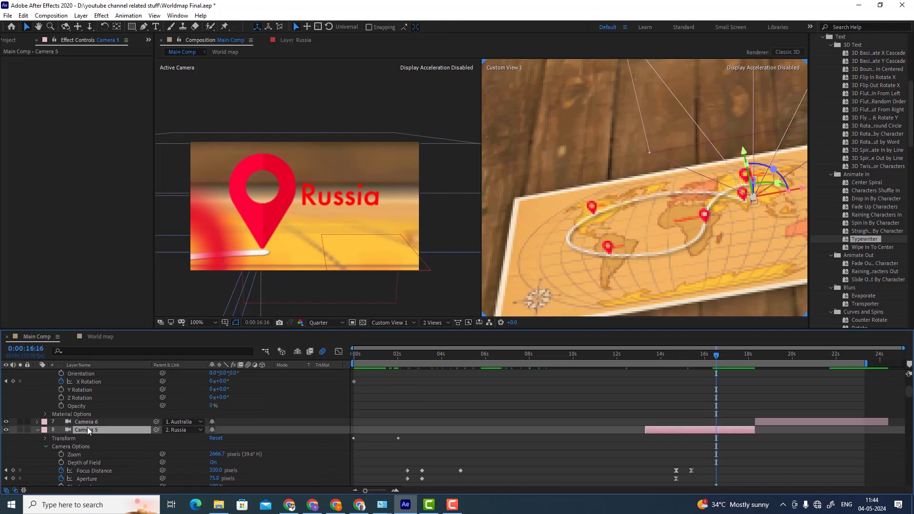
scroll(87, 427, up, 4)
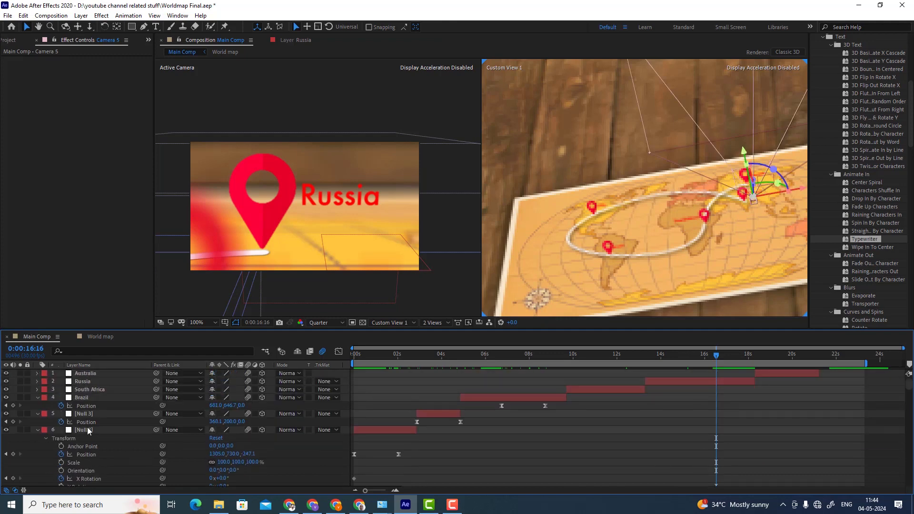
Step: Select the Russia null and move the playhead to 0:00:14:25 and 0:00:17:20 to examine its movement along the route
click(94, 383)
scroll(94, 384, down, 4)
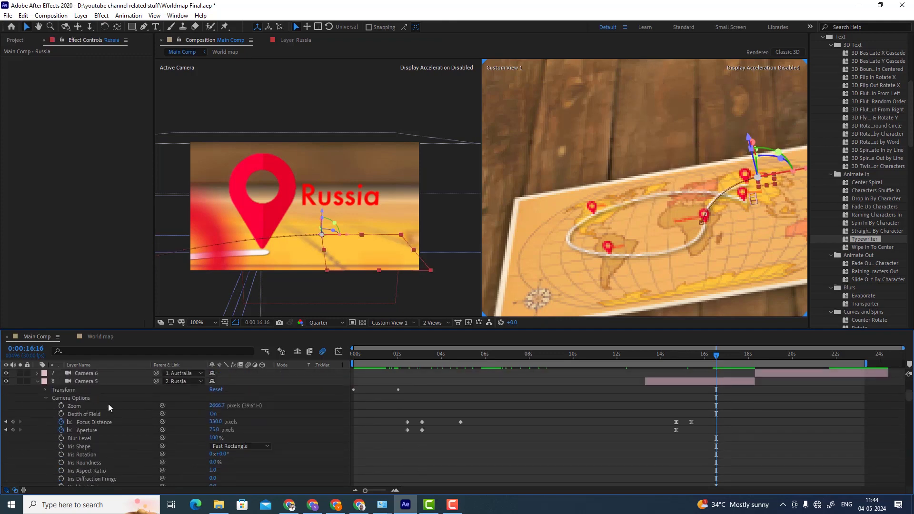
scroll(127, 394, up, 5)
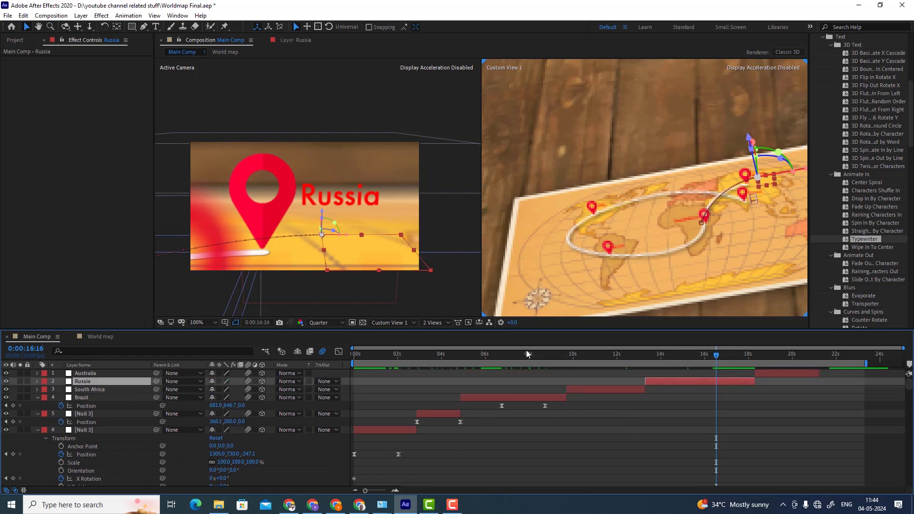
click(680, 357)
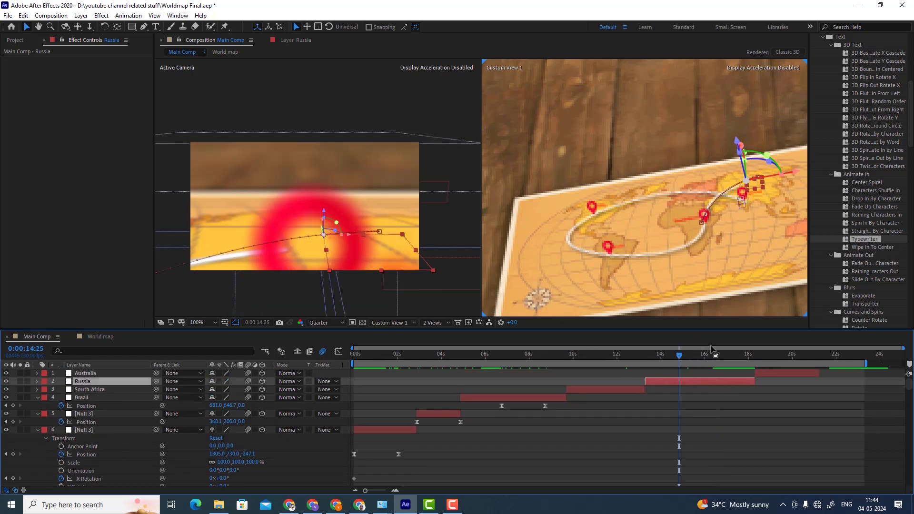
click(741, 357)
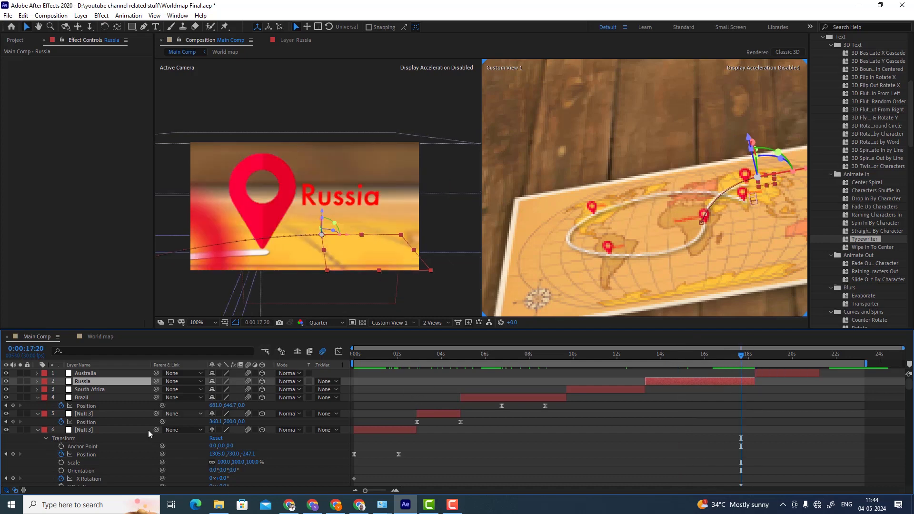
Step: Select Shape Layer 5 to examine the route line to Australia
scroll(149, 421, down, 15)
scroll(136, 414, down, 5)
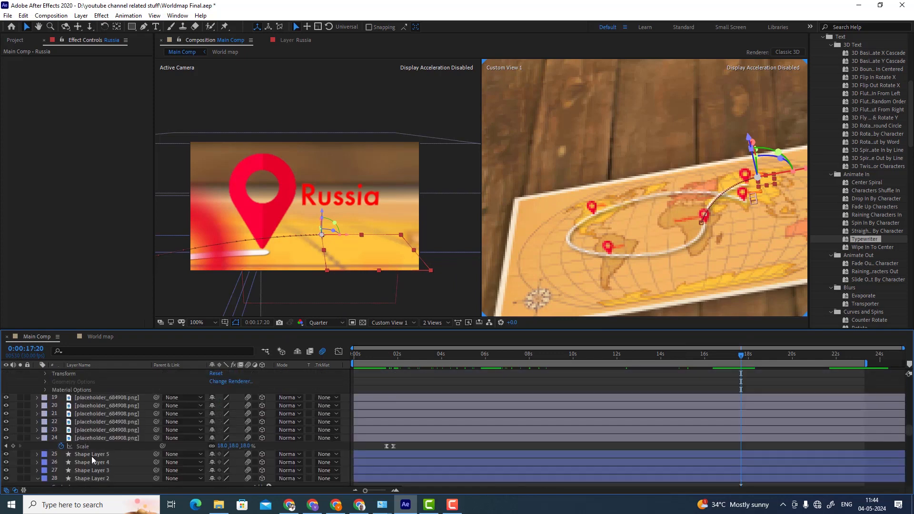
click(91, 456)
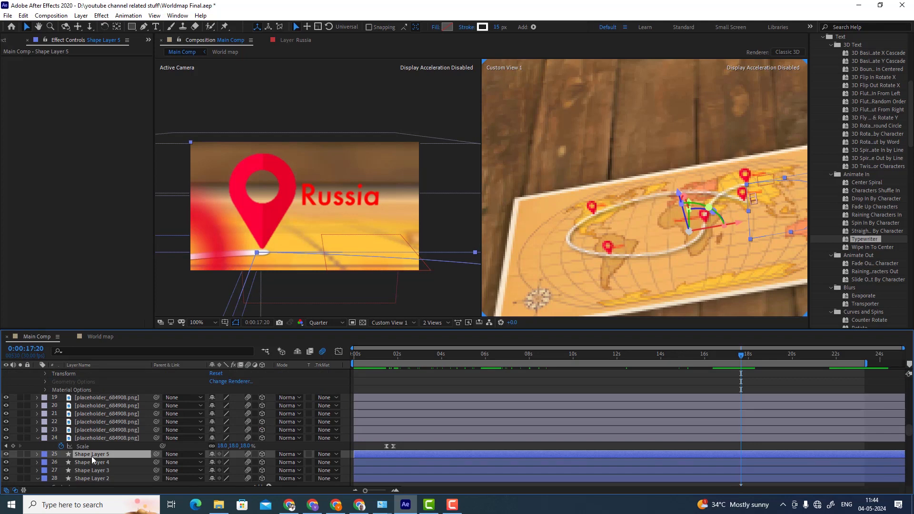
Step: Examine Camera 6's parenting to the Australia null by selecting the camera and the null in turn
scroll(91, 456, up, 10)
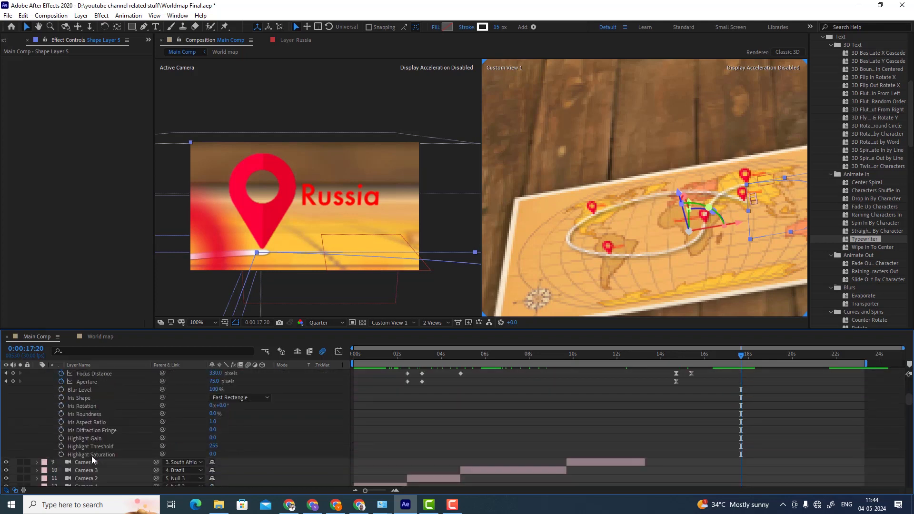
scroll(91, 456, up, 3)
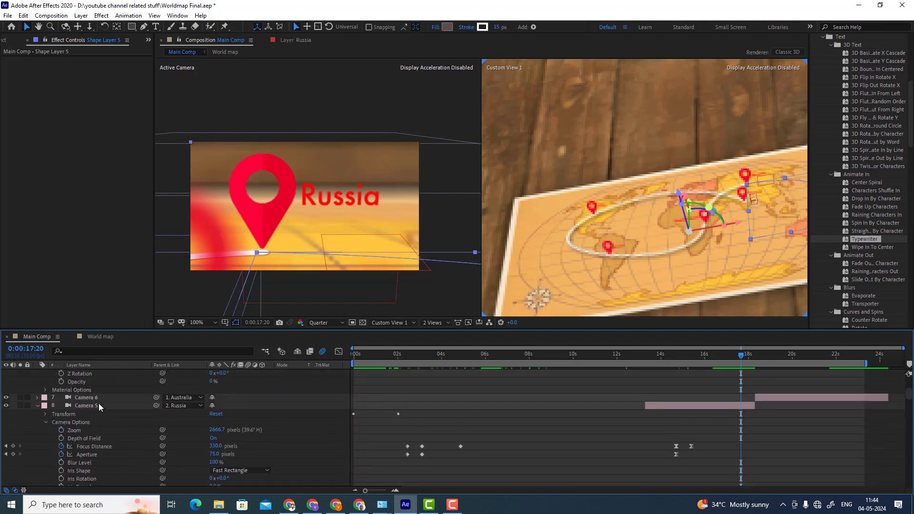
click(102, 396)
scroll(102, 395, up, 5)
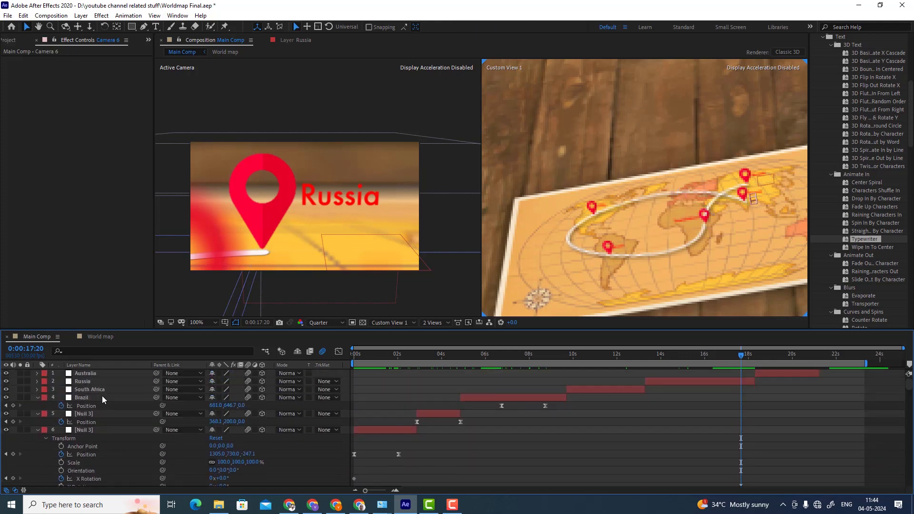
click(112, 374)
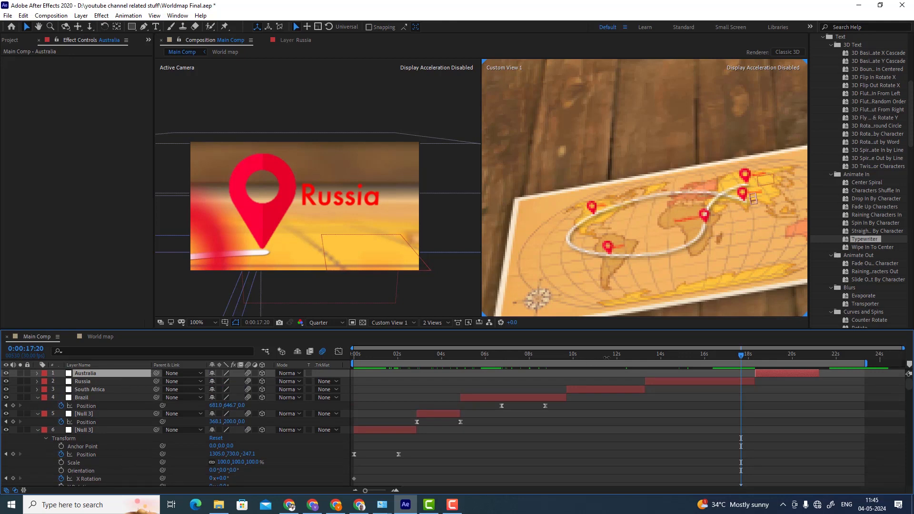
Step: Move the playhead to 0:00:19:11 and 0:00:22:03 to examine the Australia route, looking through the layer stack in between
click(779, 359)
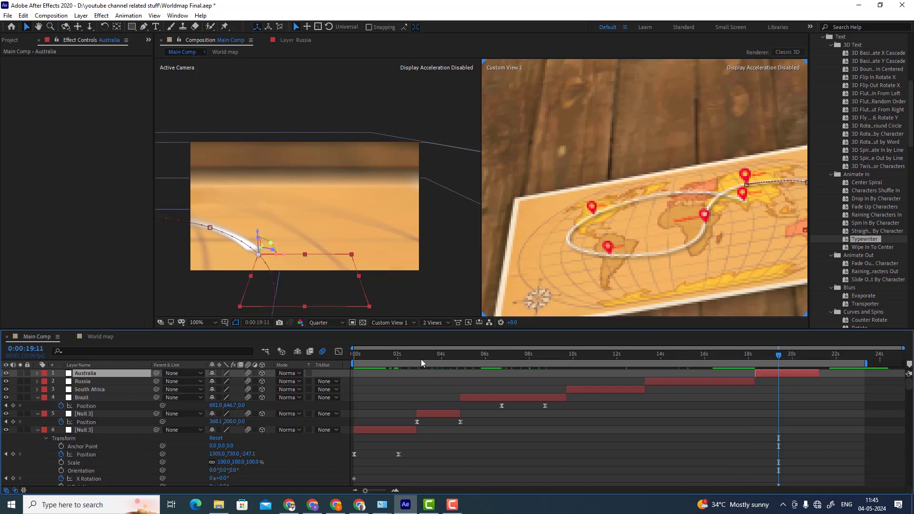
scroll(118, 427, down, 5)
scroll(118, 426, up, 5)
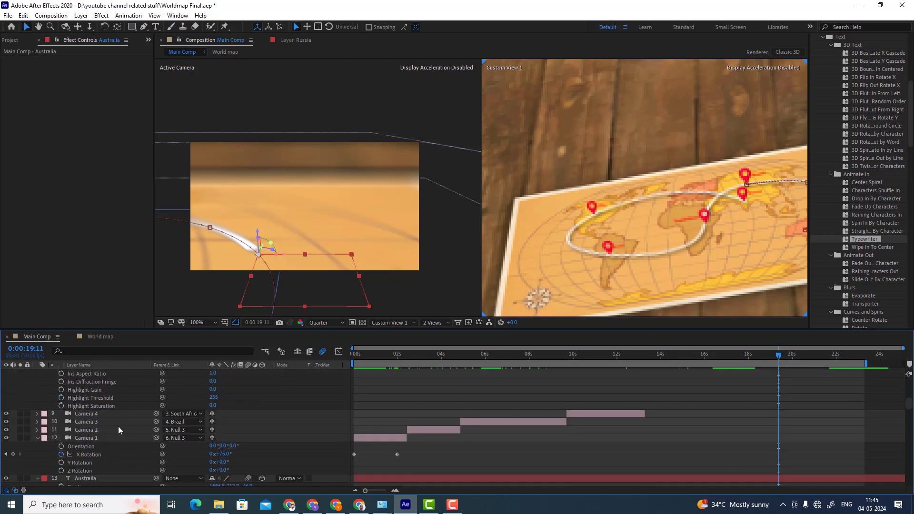
scroll(118, 426, down, 2)
scroll(118, 427, up, 2)
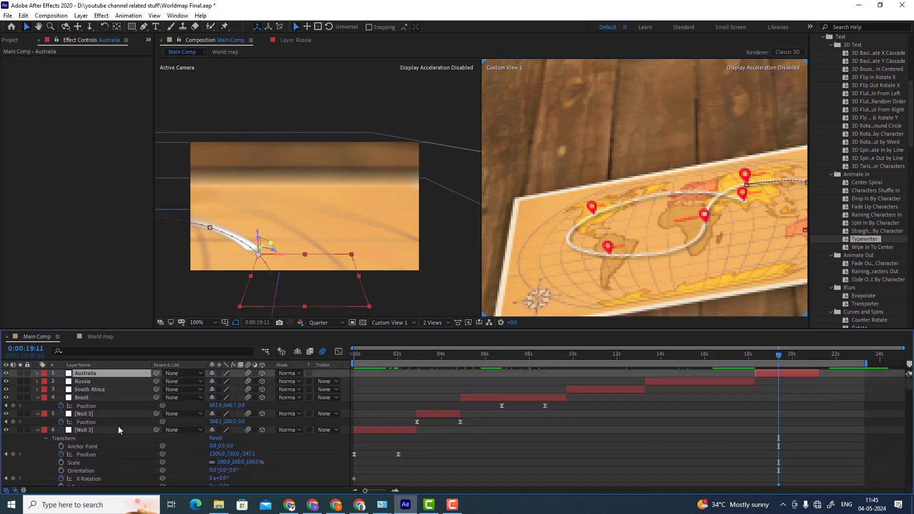
scroll(119, 427, down, 10)
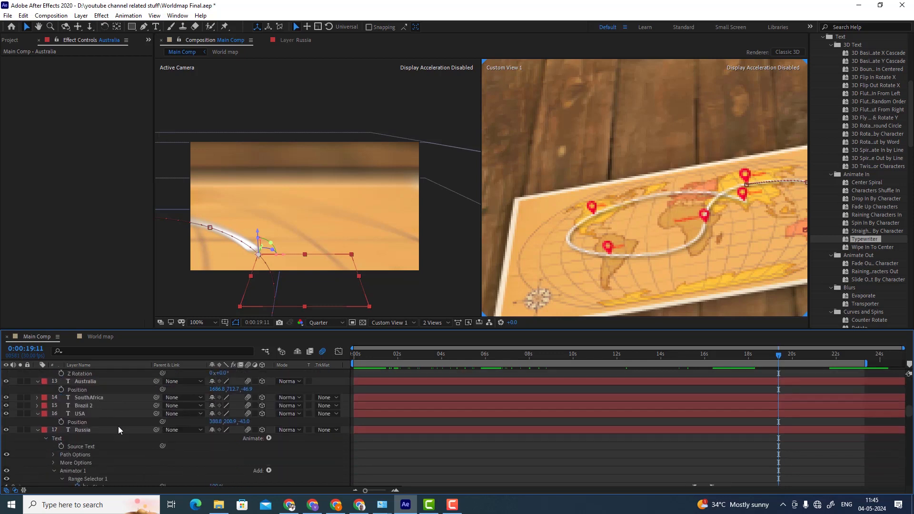
scroll(118, 427, down, 10)
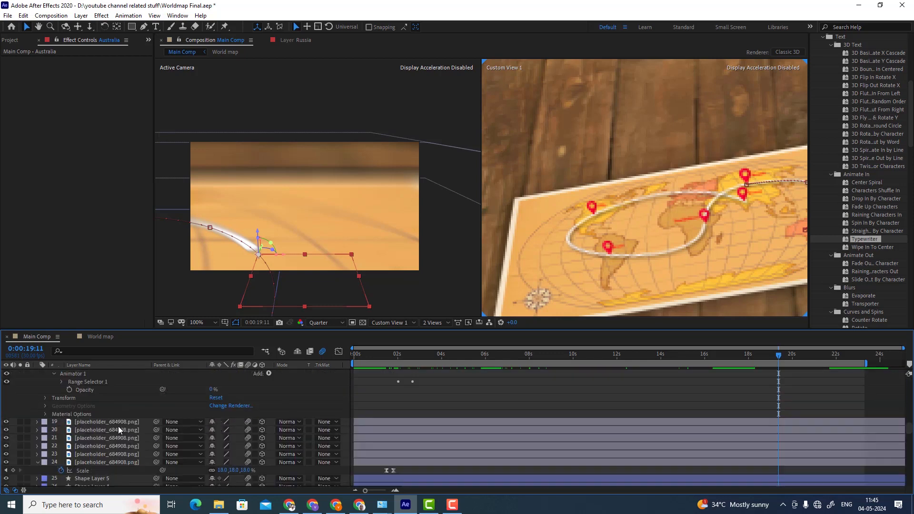
scroll(118, 426, down, 3)
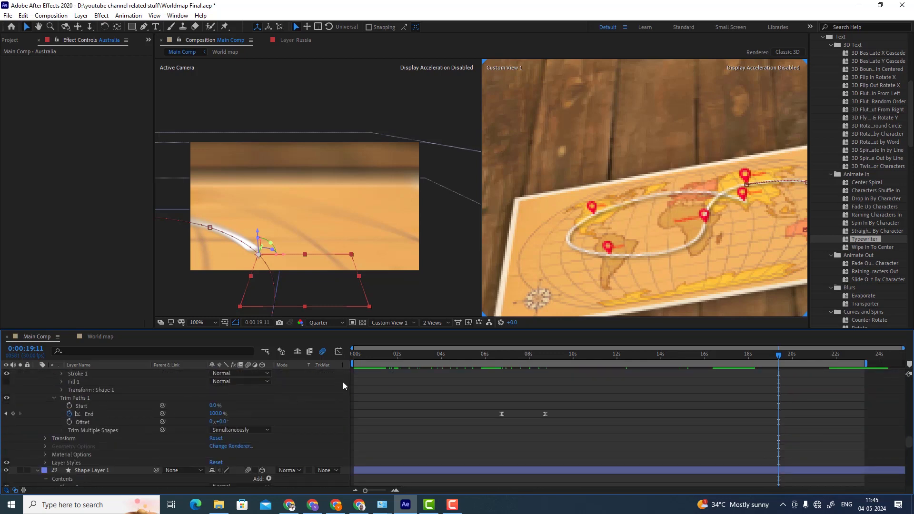
click(840, 356)
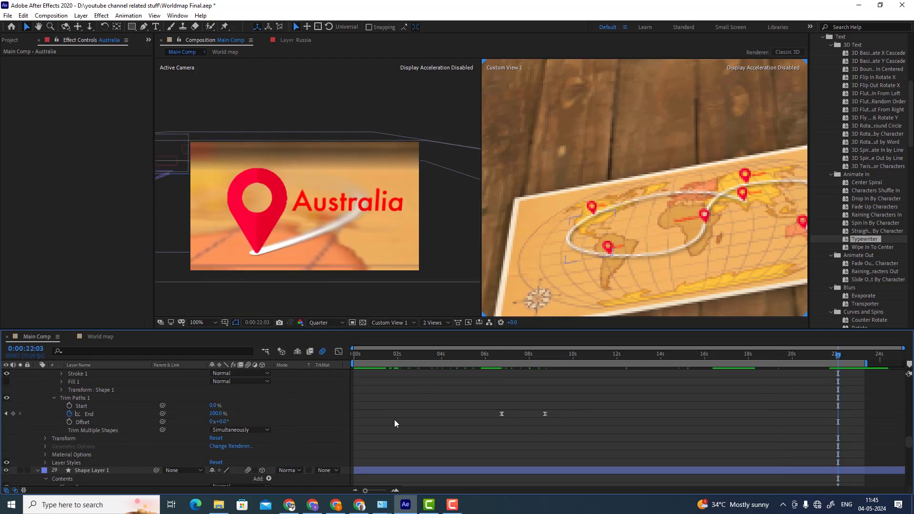
Step: Return the playhead to 0:00:01:00 and 0:00:02:28 to examine the opening move to the Bharath pin
scroll(405, 409, up, 3)
scroll(407, 406, up, 2)
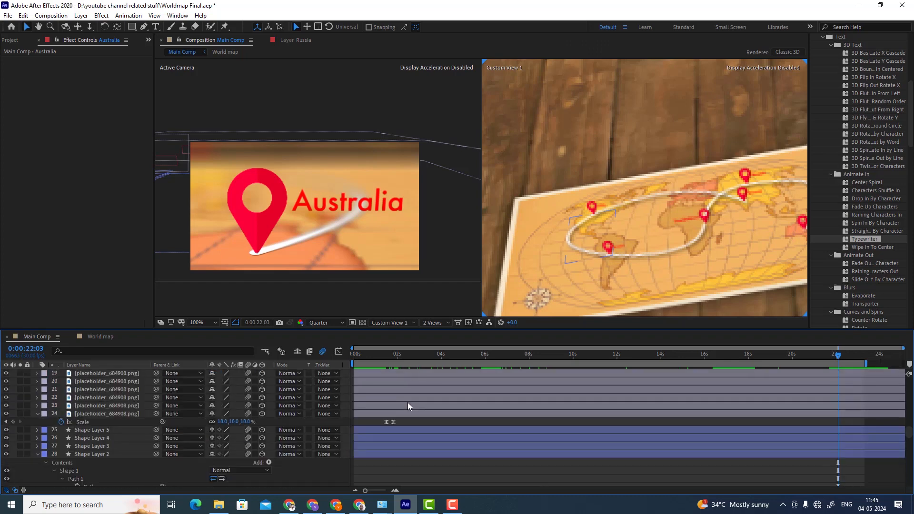
click(376, 355)
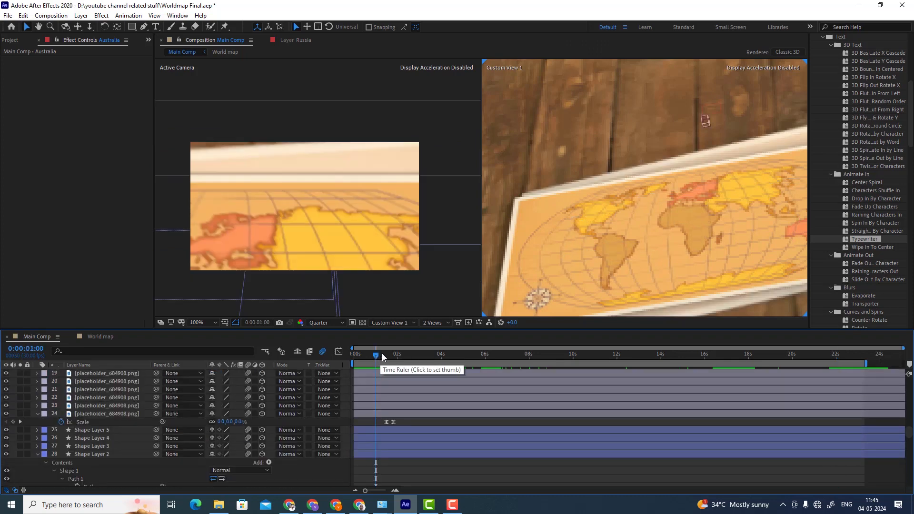
click(418, 355)
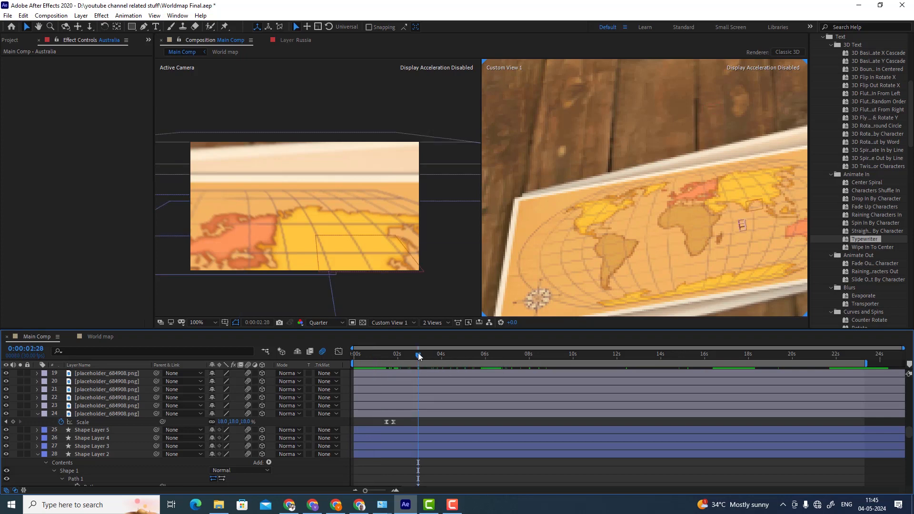
Step: Look through the shape and camera layers, selecting Camera 1 and Camera 2 to examine them
scroll(187, 430, down, 5)
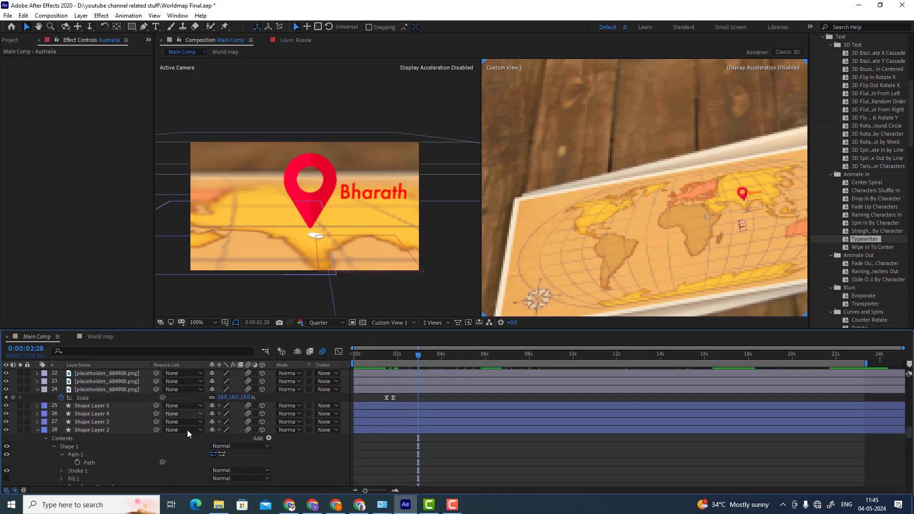
scroll(176, 411, up, 10)
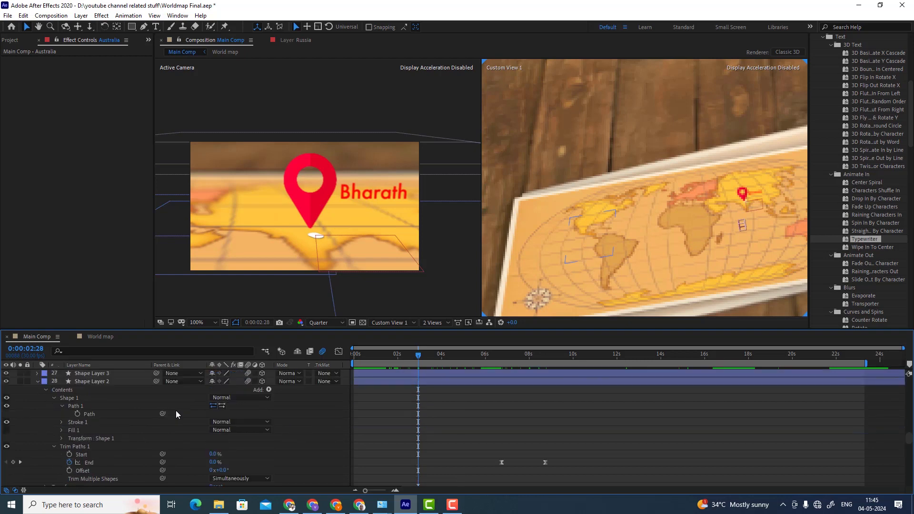
scroll(176, 411, up, 10)
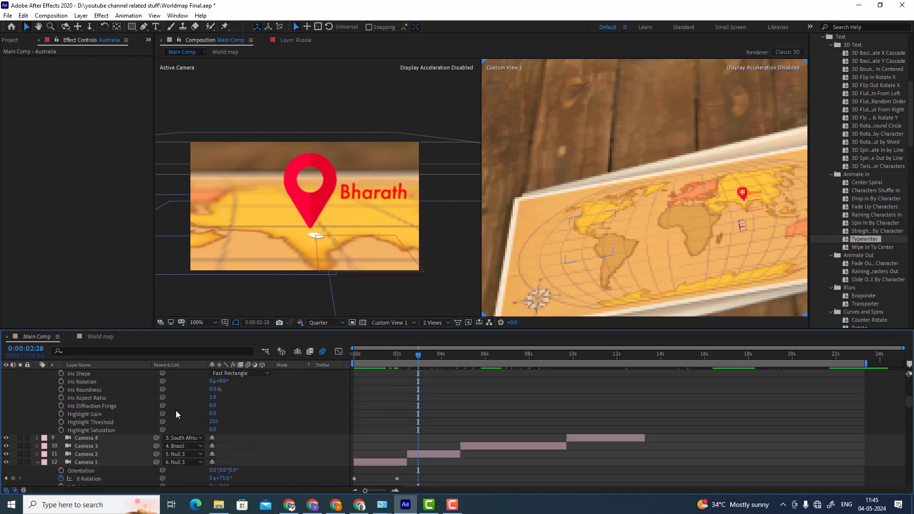
scroll(176, 415, down, 2)
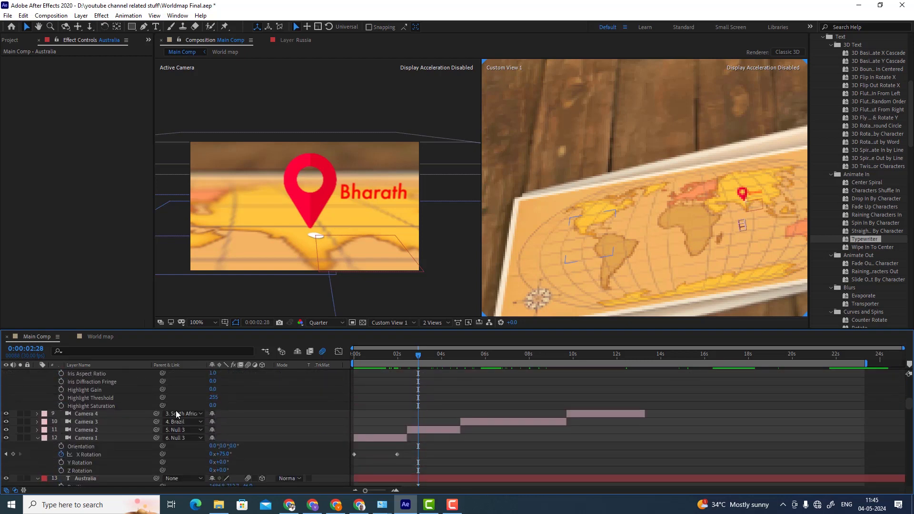
click(118, 440)
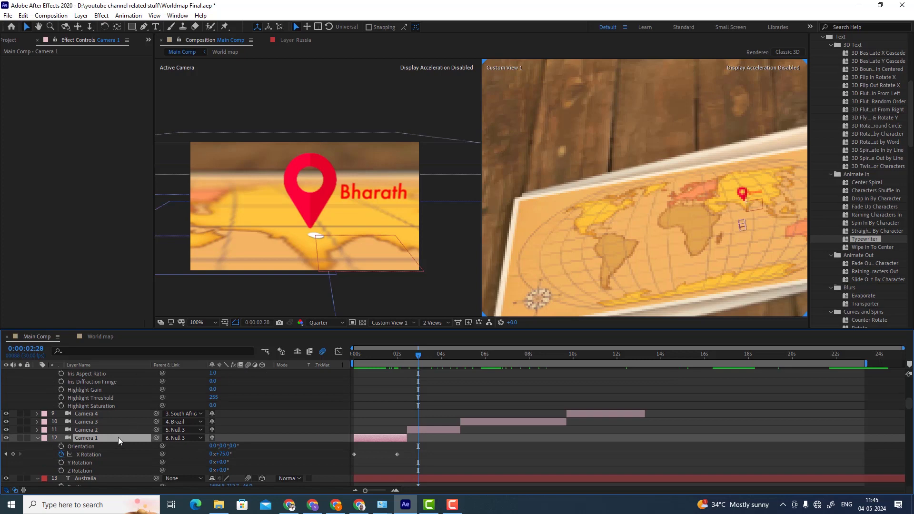
click(118, 431)
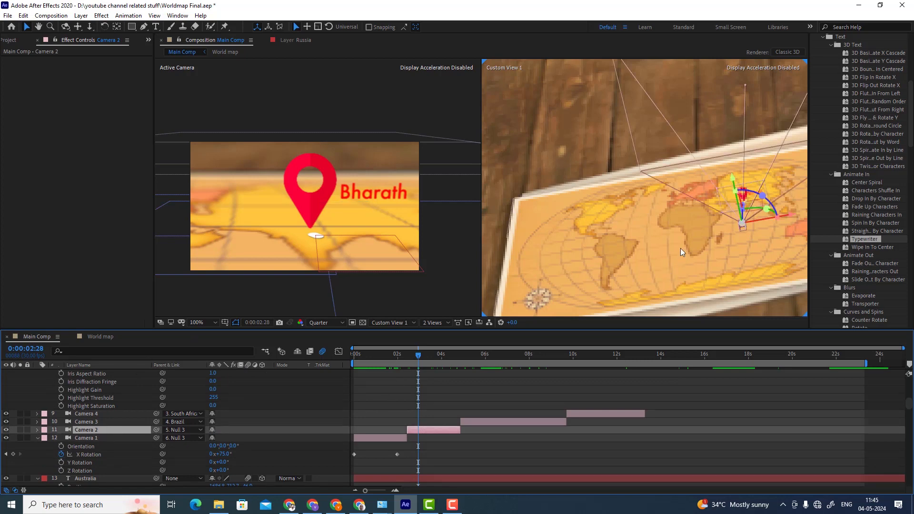
Step: Expand Camera 2's layer properties to examine its Transform and Camera Options keyframes
drag(681, 248, 675, 257)
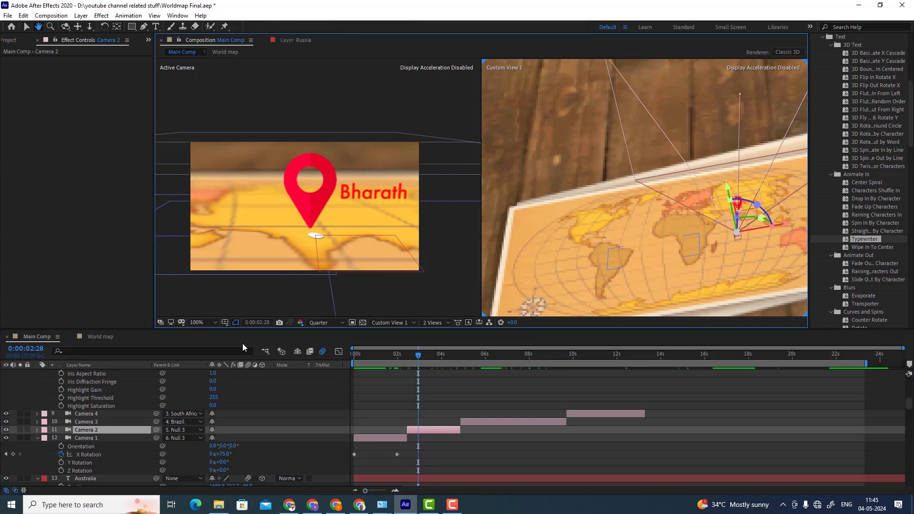
key(v)
click(37, 429)
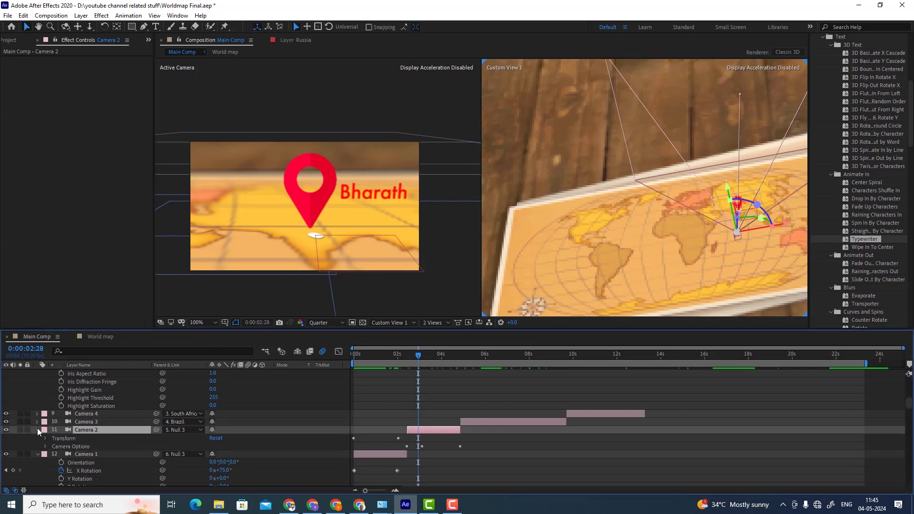
click(452, 504)
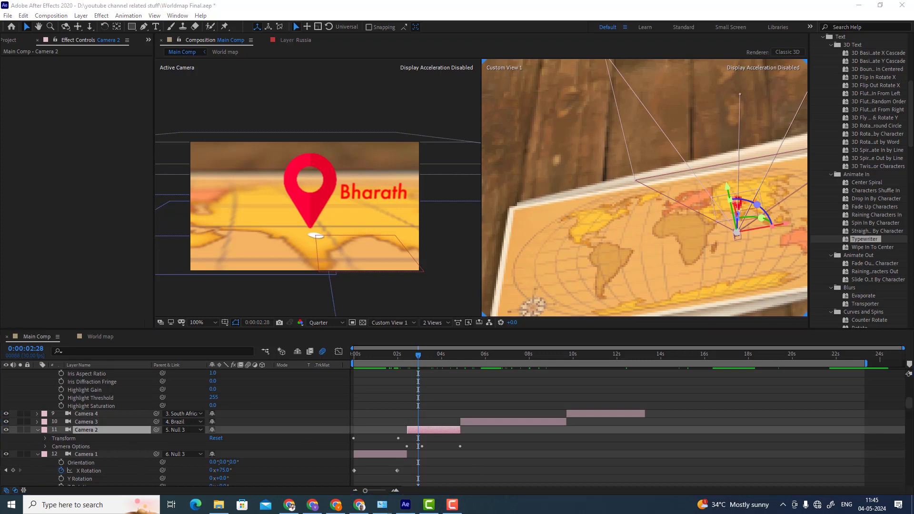
Step: Expand Camera 2's Camera Options and switch Depth of Field off and back on to compare the background blur
click(45, 447)
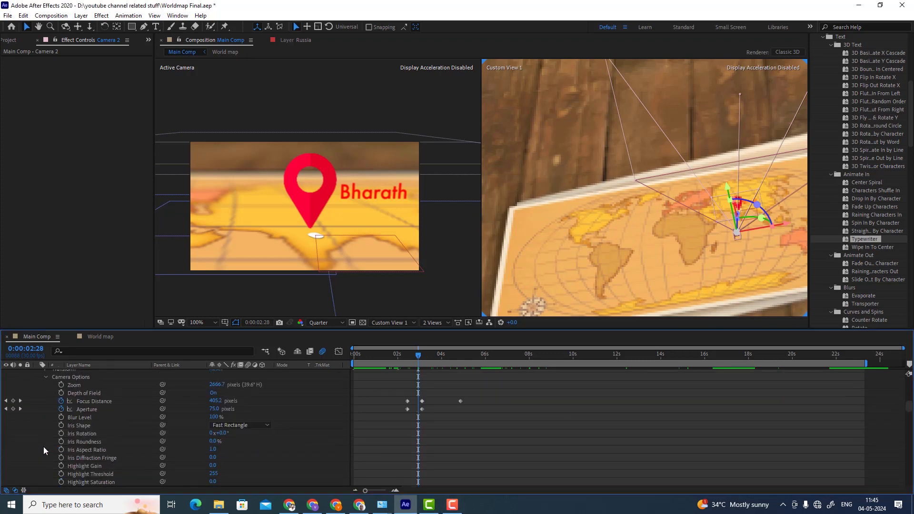
click(214, 393)
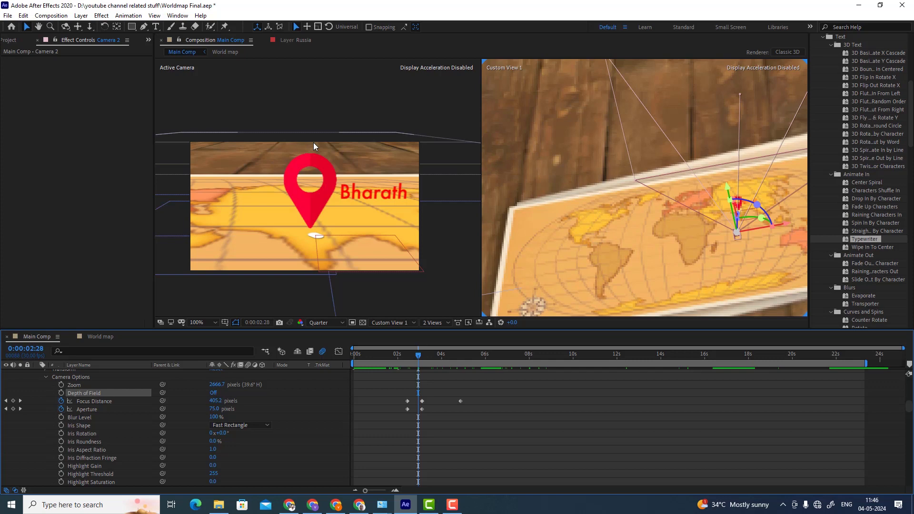
click(213, 393)
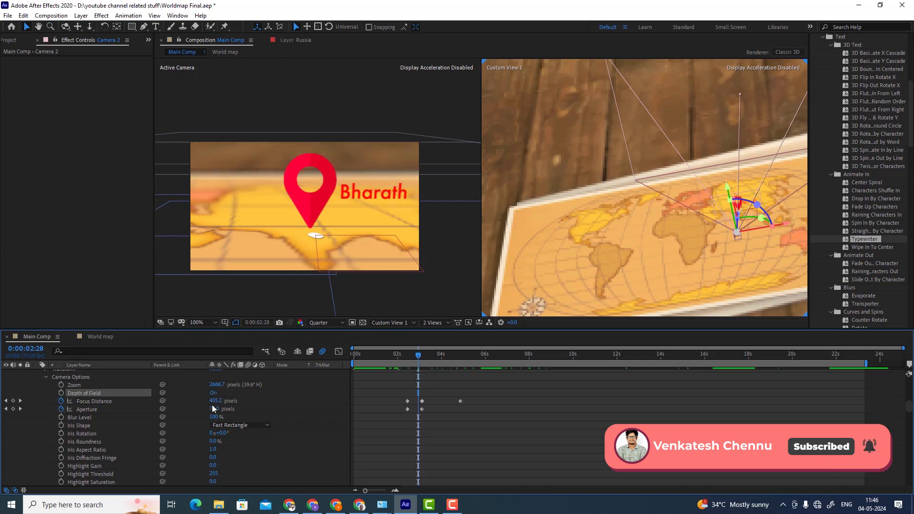
Step: Examine Camera 2's frustum and focus area around the Bharath pin in Custom View 1, from both wide and close range
scroll(537, 241, down, 2)
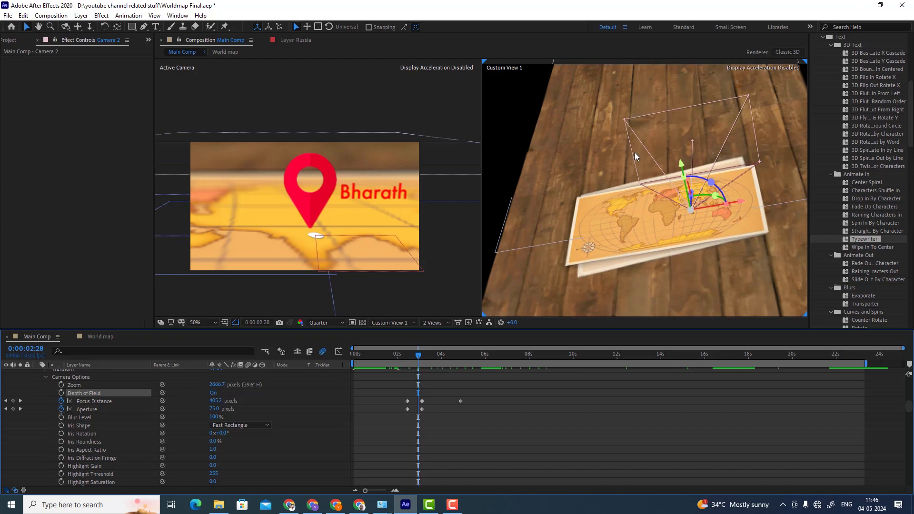
scroll(641, 171, up, 1)
drag(640, 172, 607, 209)
scroll(606, 210, down, 2)
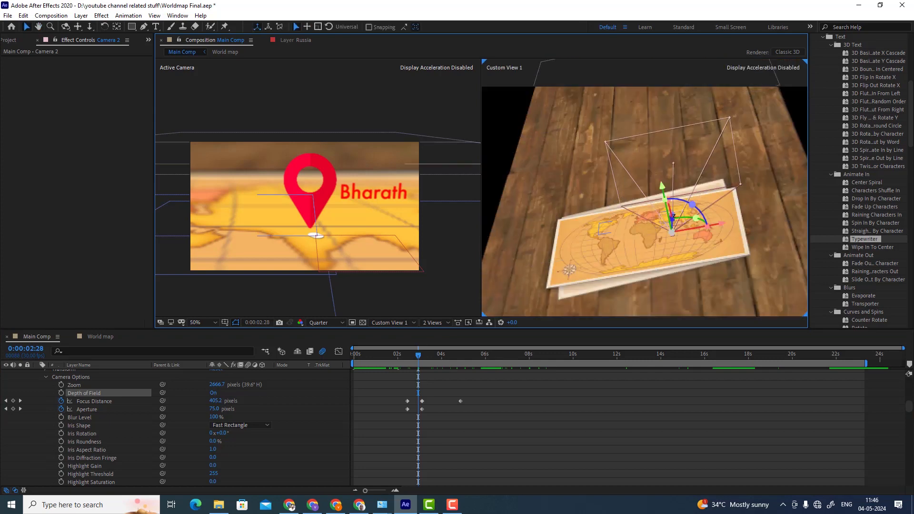
scroll(665, 235, up, 1)
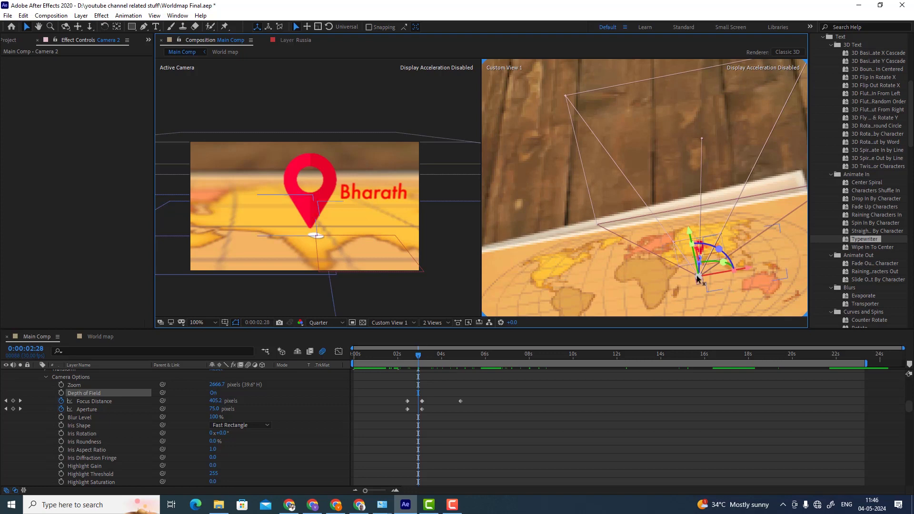
scroll(693, 220, down, 2)
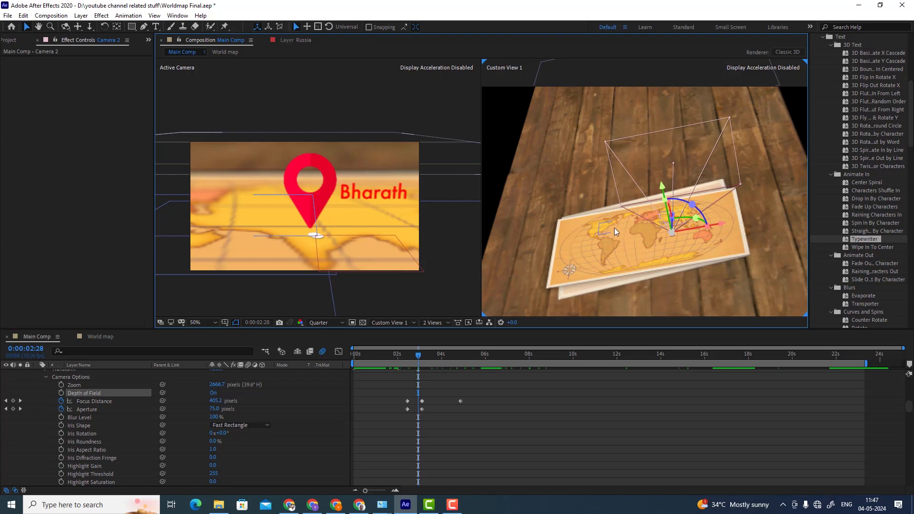
scroll(614, 228, up, 2)
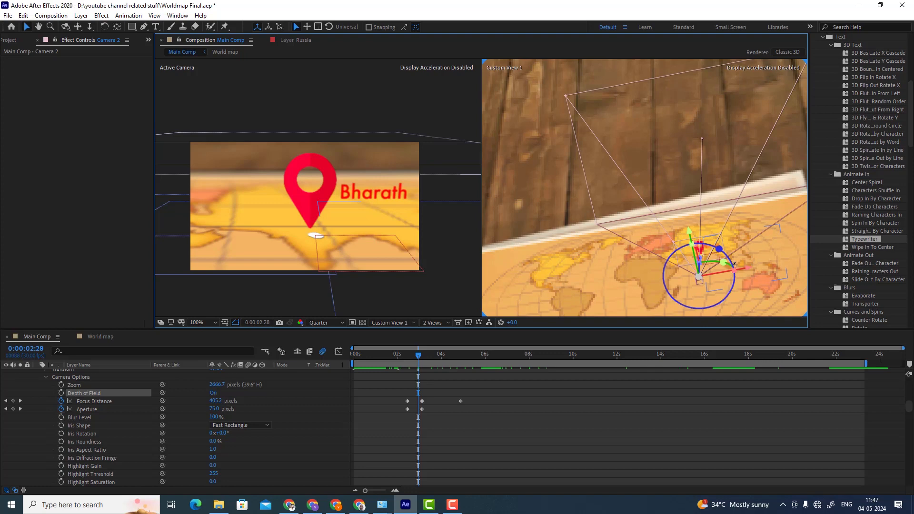
scroll(696, 258, up, 2)
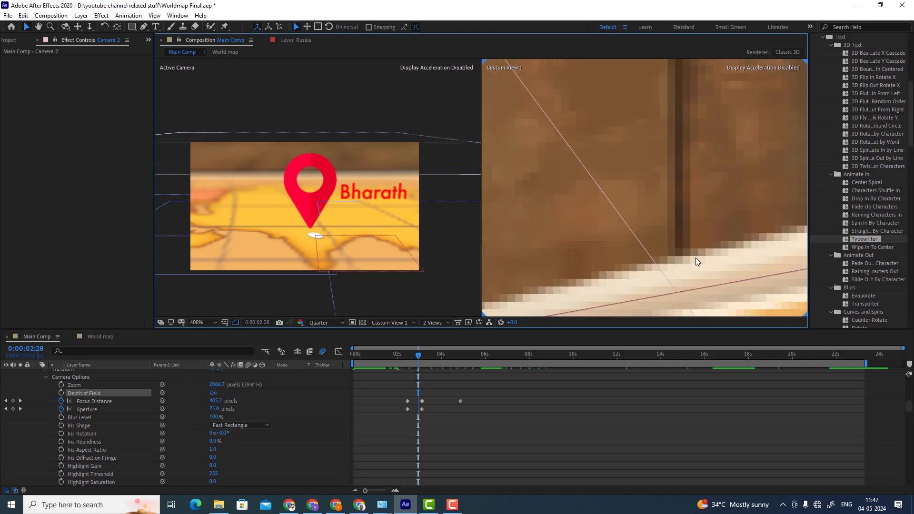
scroll(696, 258, down, 2)
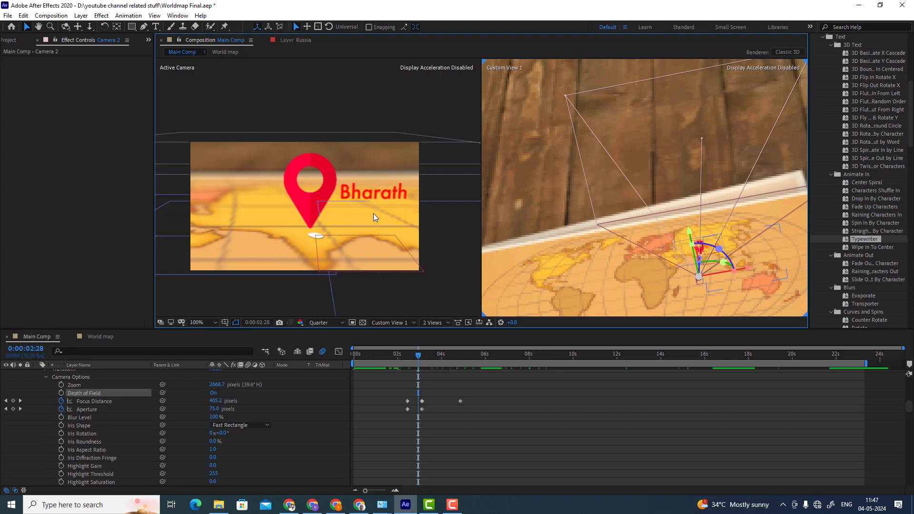
scroll(724, 272, up, 2)
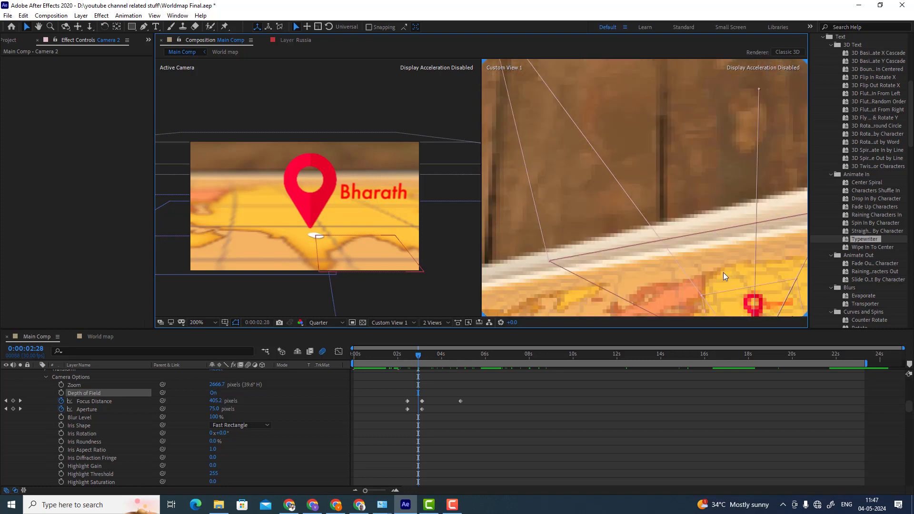
drag(724, 273, 704, 237)
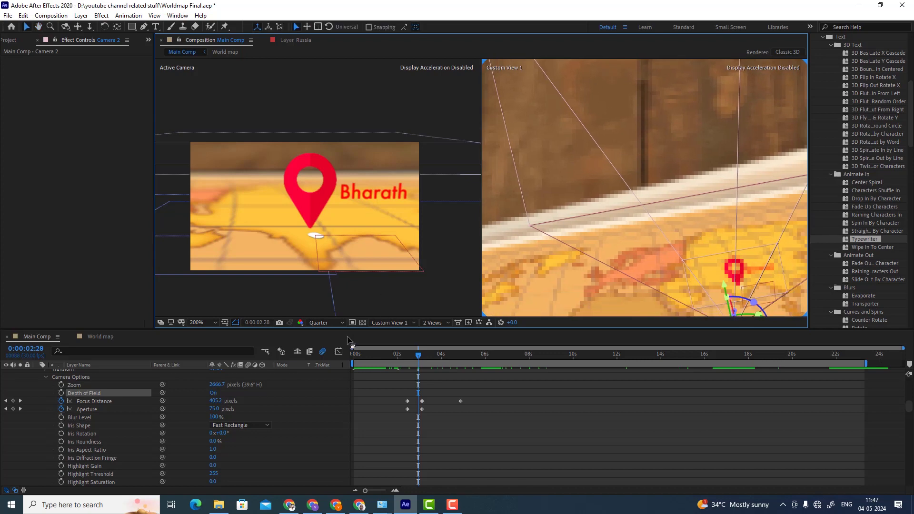
scroll(593, 164, down, 2)
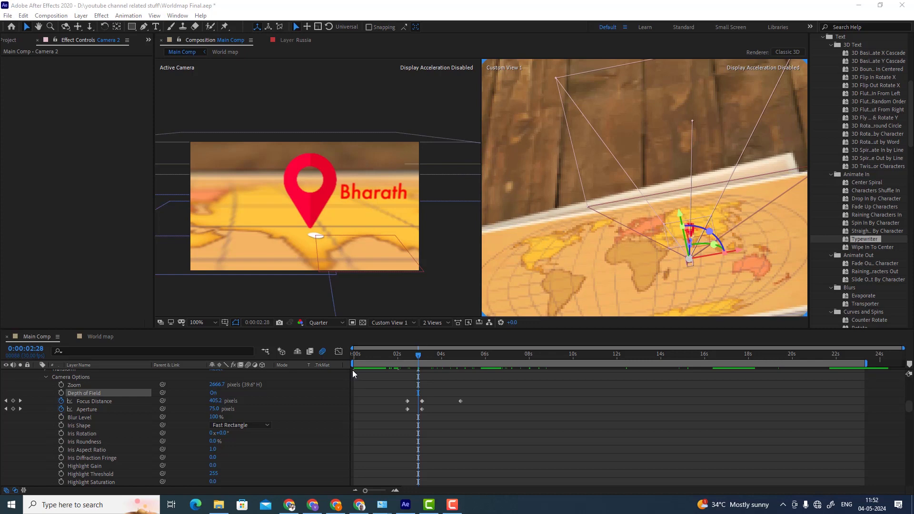
Step: Move the playhead through 0:00:03:20, 0:00:04:23, 0:00:06:10, 0:00:06:27, 0:00:08:16, 0:00:08:24 and 0:00:22:10 to examine the route's stops and focus
click(434, 359)
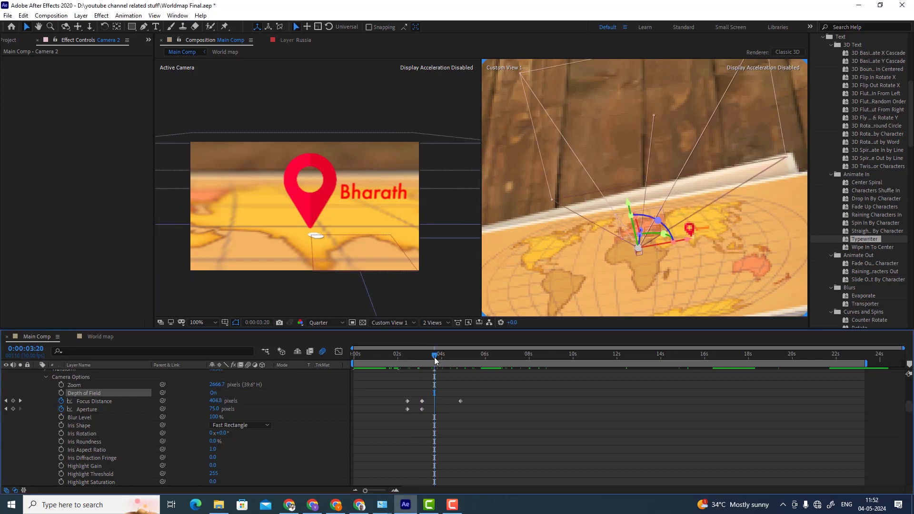
click(459, 359)
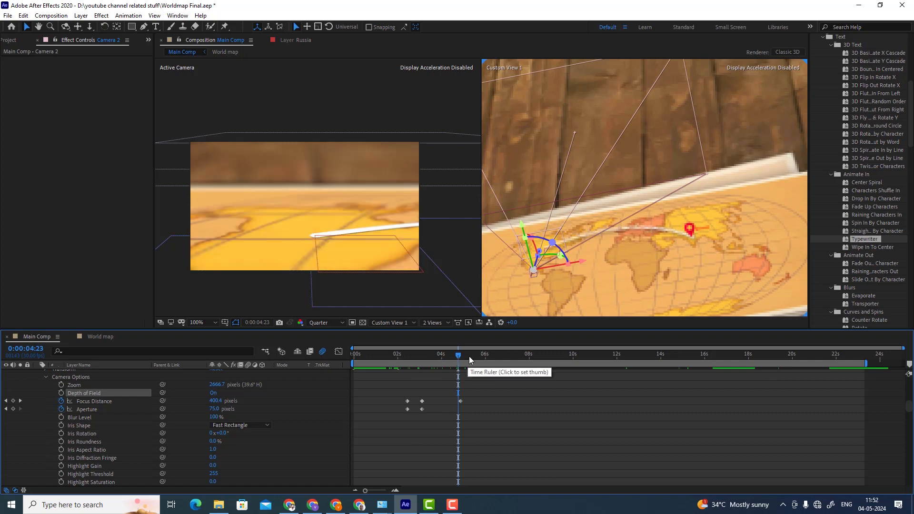
click(470, 357)
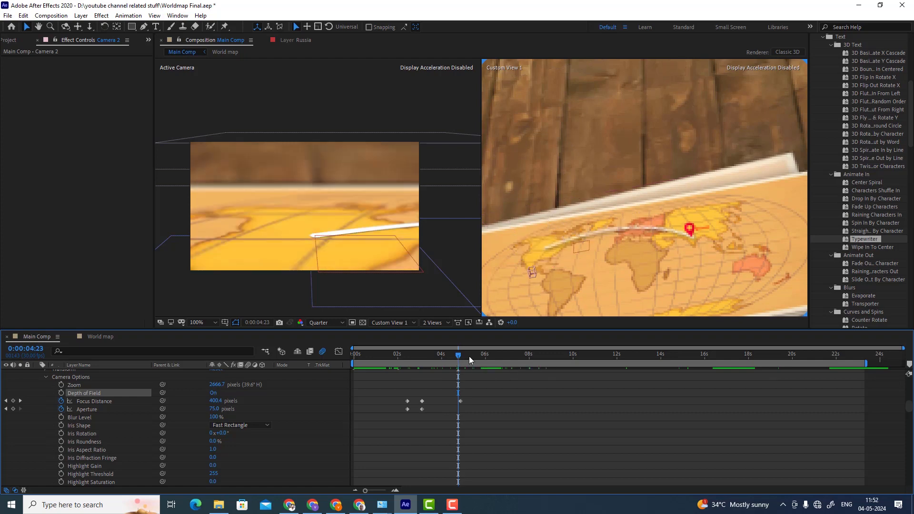
click(494, 361)
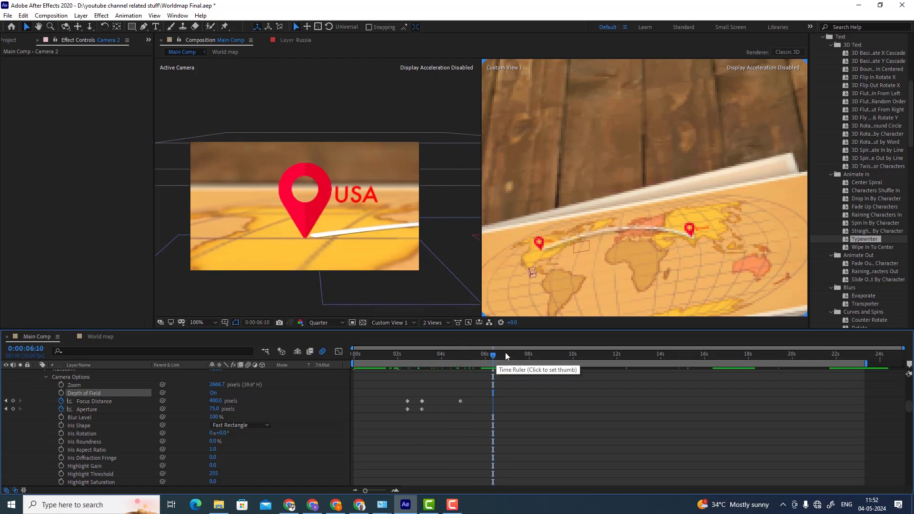
click(505, 356)
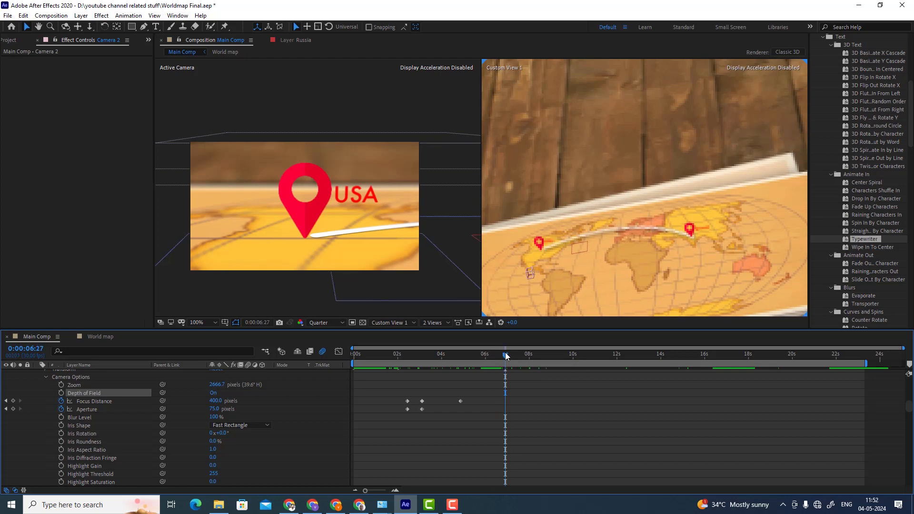
click(541, 356)
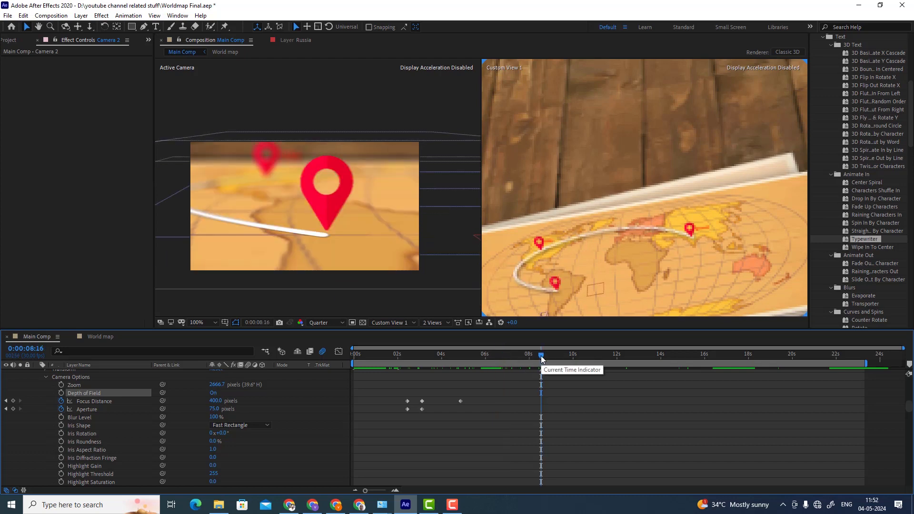
click(546, 356)
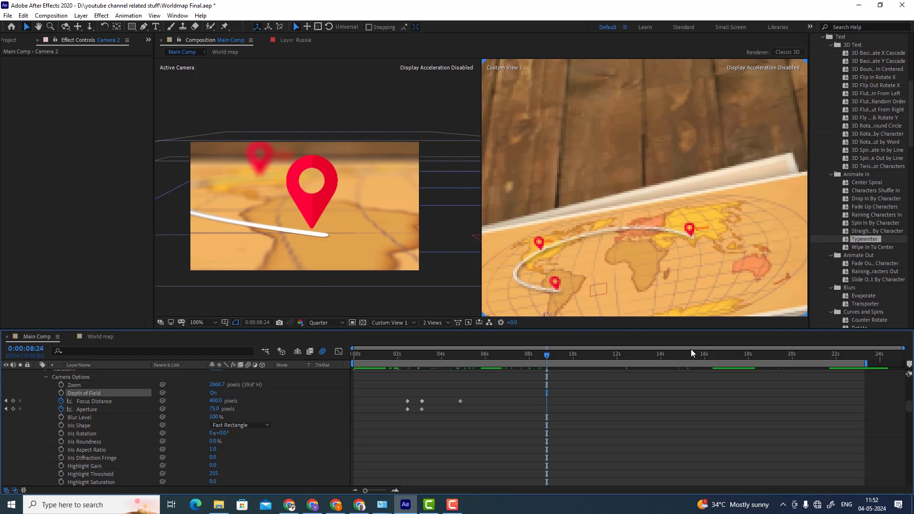
click(844, 358)
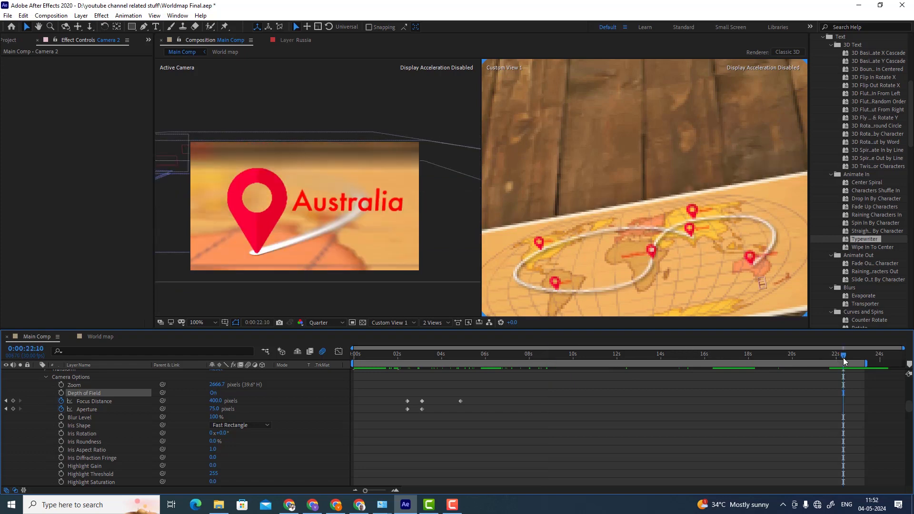
Step: Return the playhead to 0:00:00:00 to examine the flat map at the animation's start
click(361, 359)
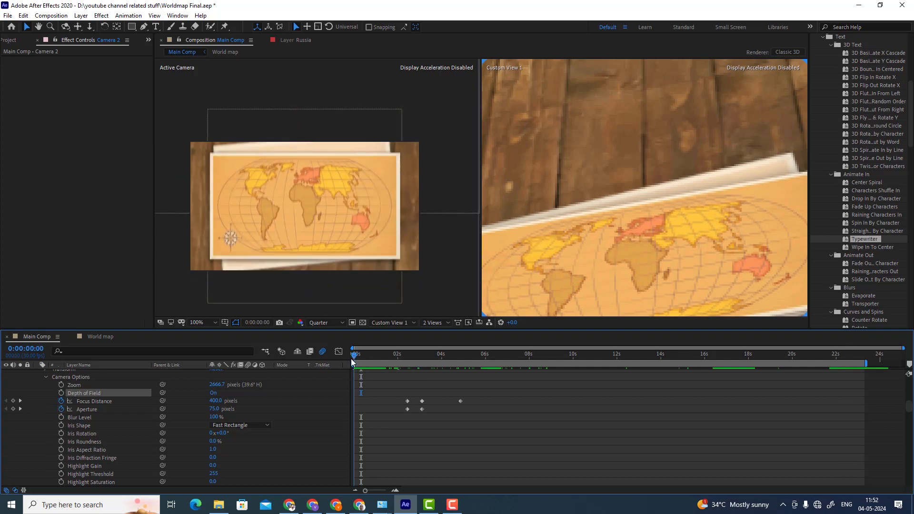
click(371, 357)
click(353, 358)
Step: Find the wmp2.ai layer in the layer stack and enable its CC Page Turn effect
scroll(142, 458, up, 10)
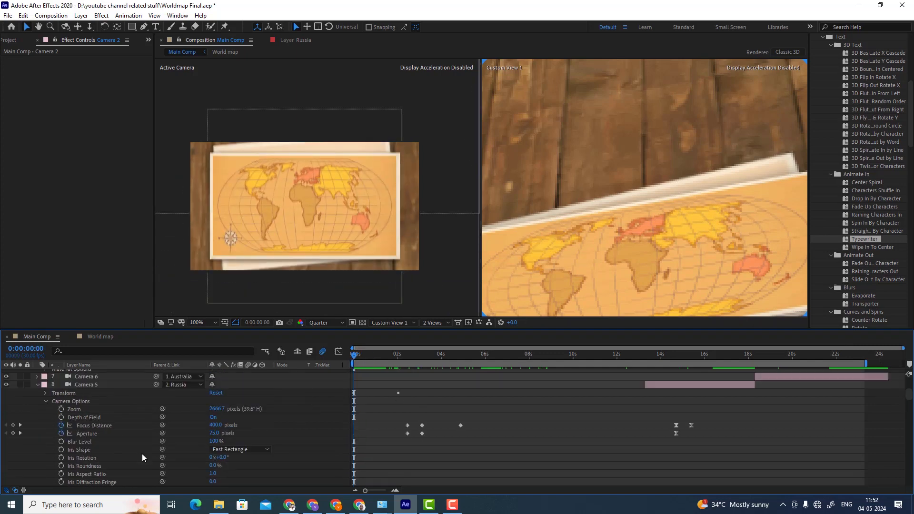
scroll(144, 456, down, 10)
scroll(142, 454, down, 15)
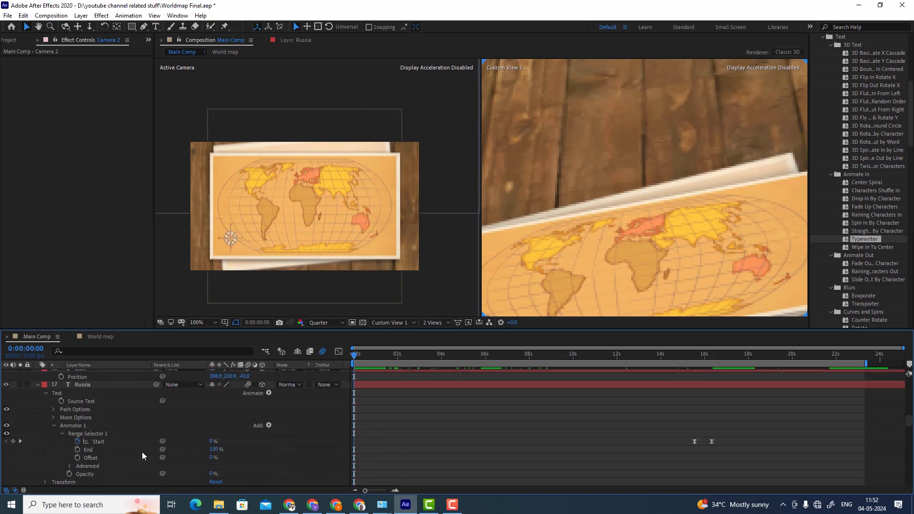
scroll(142, 455, down, 10)
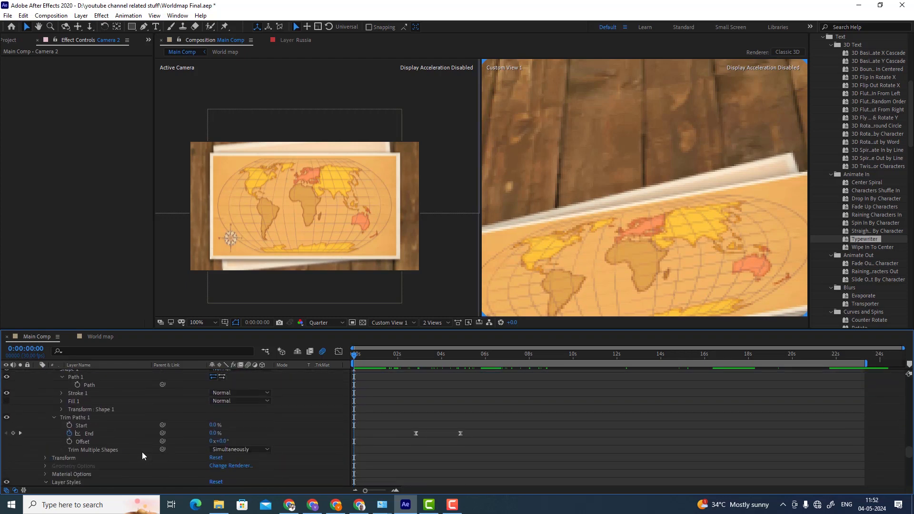
scroll(142, 453, up, 5)
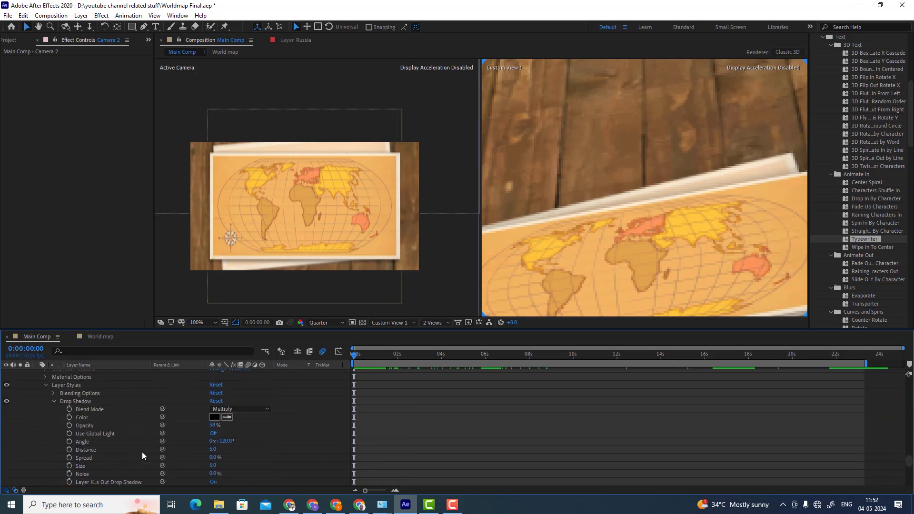
scroll(141, 448, down, 2)
click(139, 417)
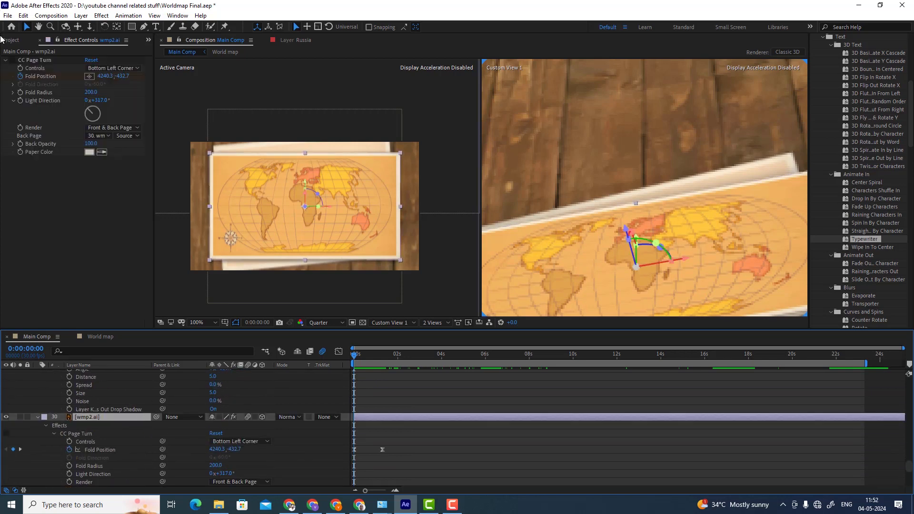
click(14, 60)
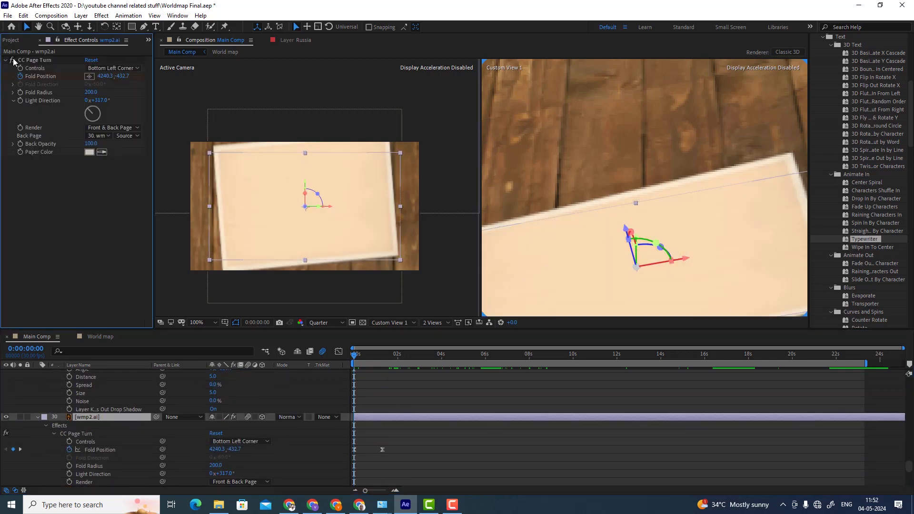
Step: Select the CC Page Turn effect and scrub between 0:00:00:00 and 0:00:01:10, ending at 0:00:00:28, to examine the map's unfolding
drag(355, 355, 358, 357)
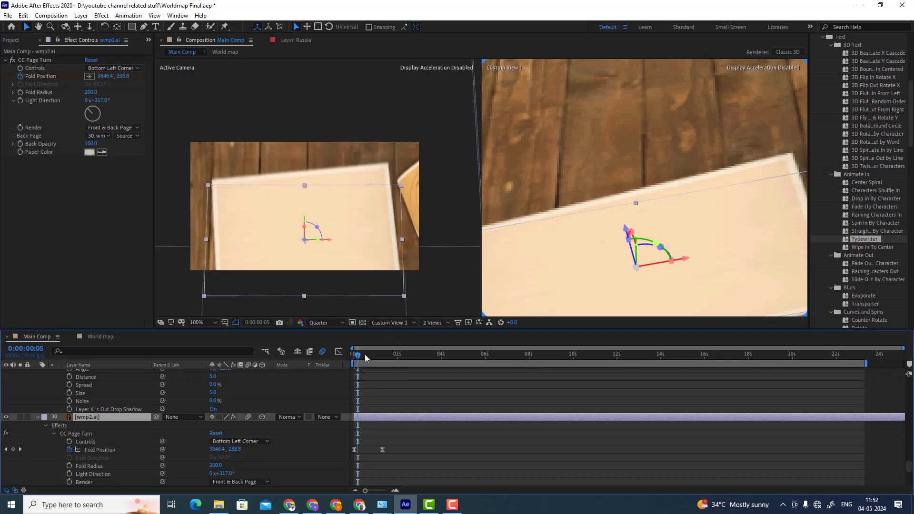
drag(358, 358, 365, 358)
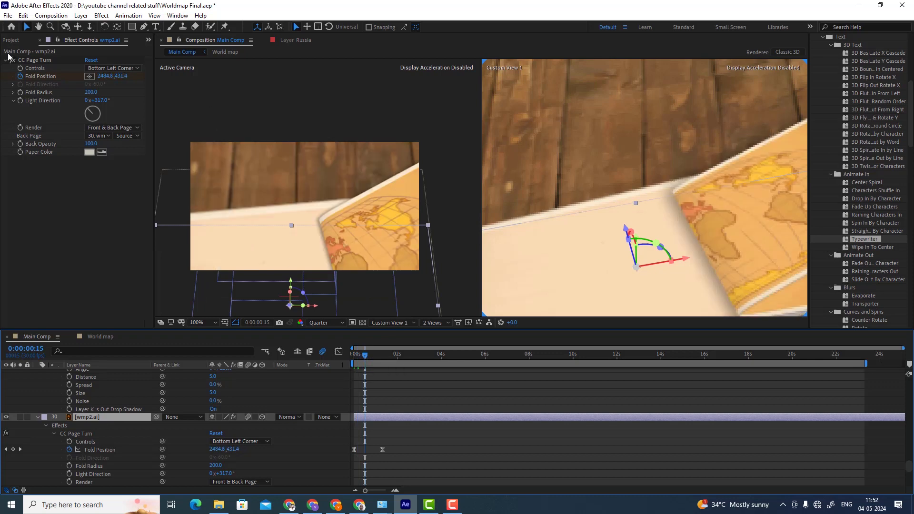
click(52, 61)
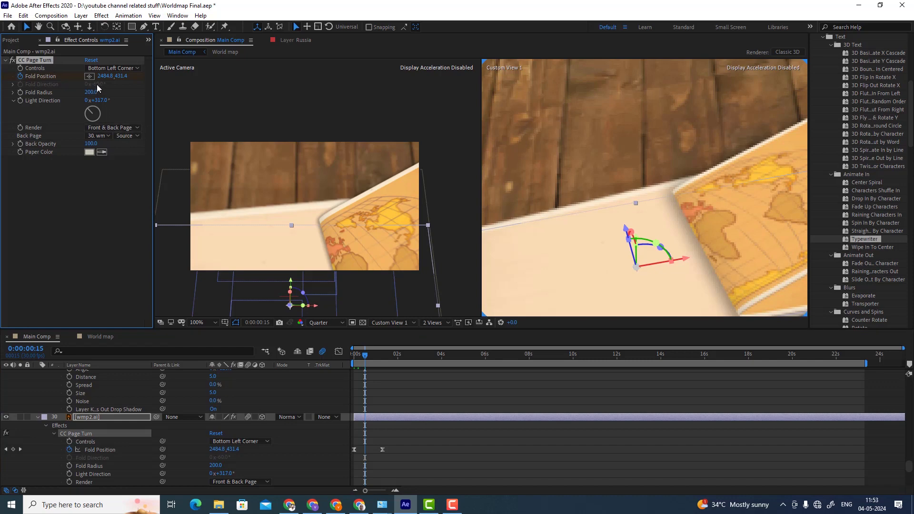
click(384, 358)
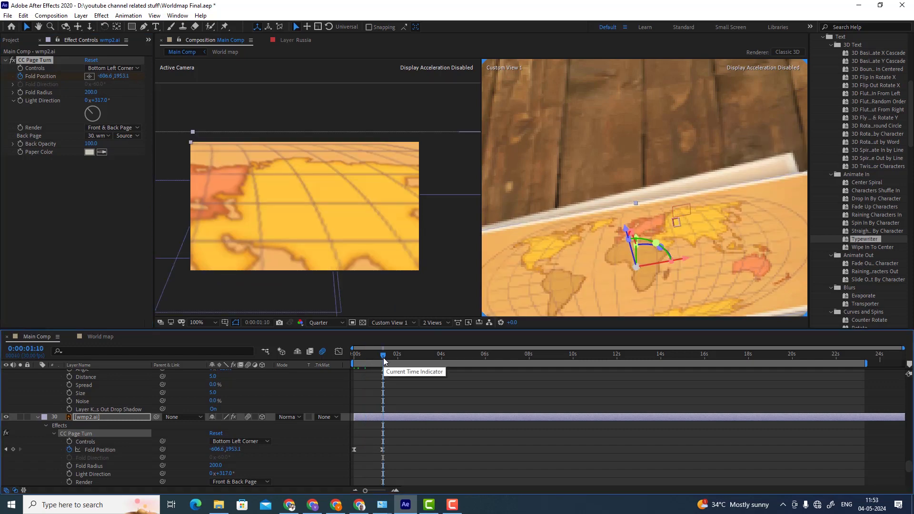
key(Home)
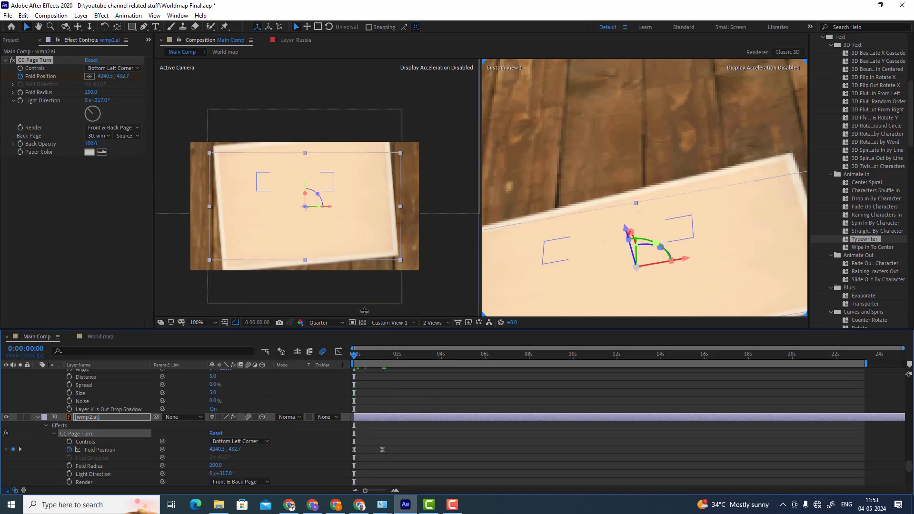
click(368, 355)
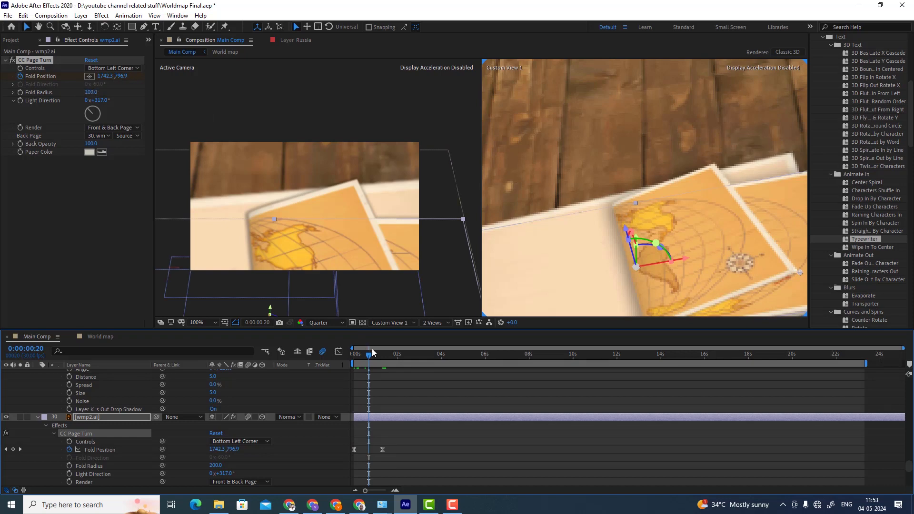
click(374, 355)
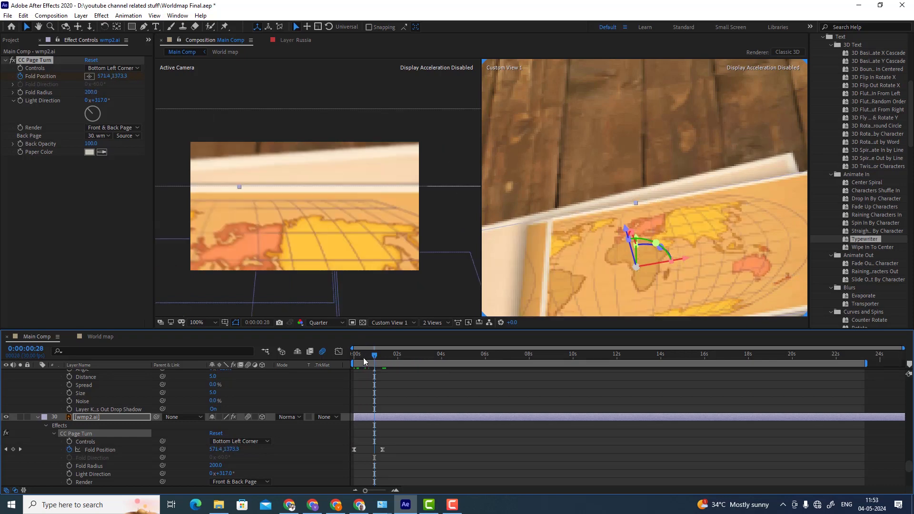
Step: At 0:00:00:13, turn the wmp2.ai layer's Drop Shadow style off and back on to compare its effect on the folded map
click(364, 361)
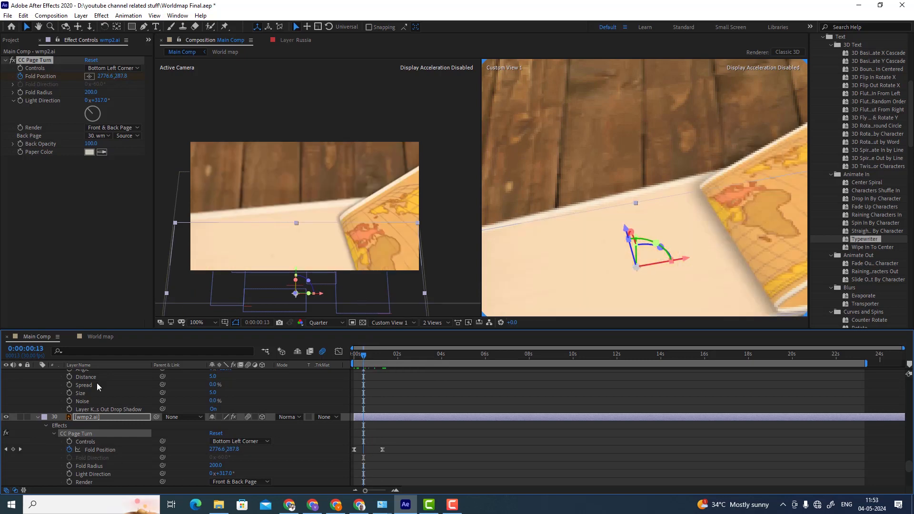
scroll(67, 421, up, 6)
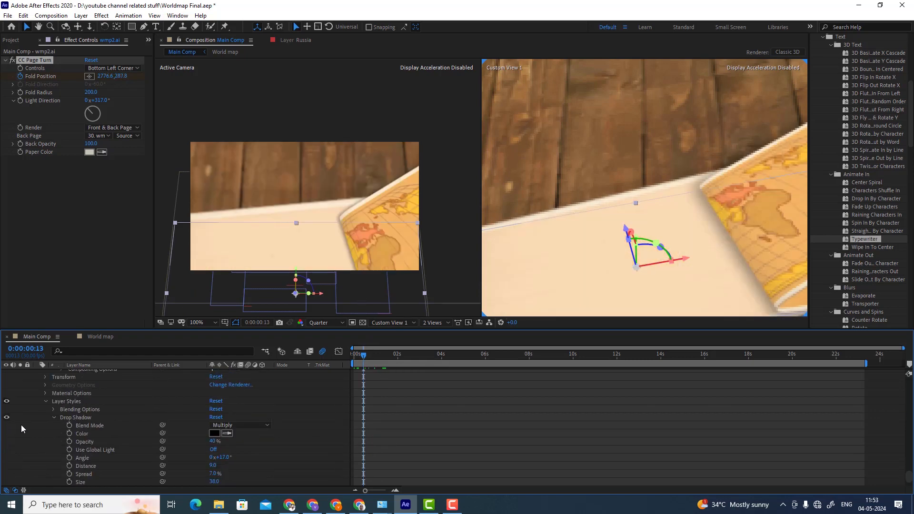
click(10, 421)
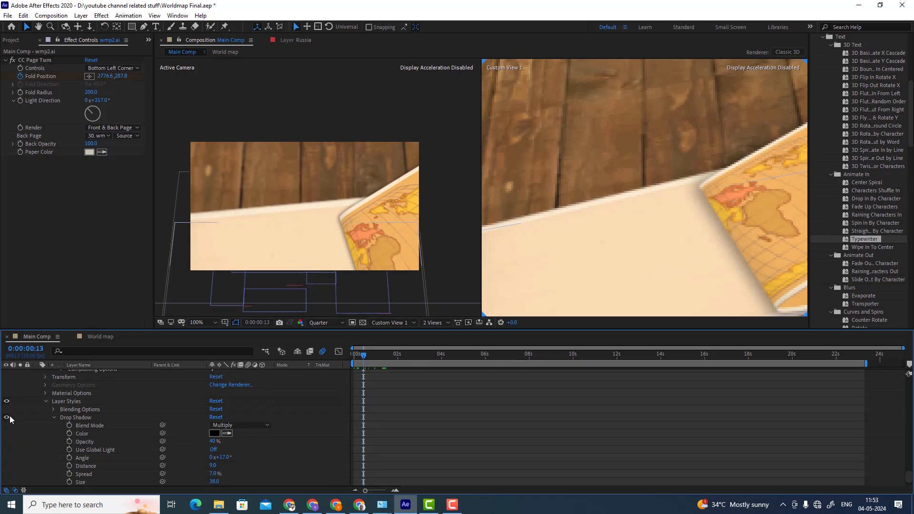
click(6, 417)
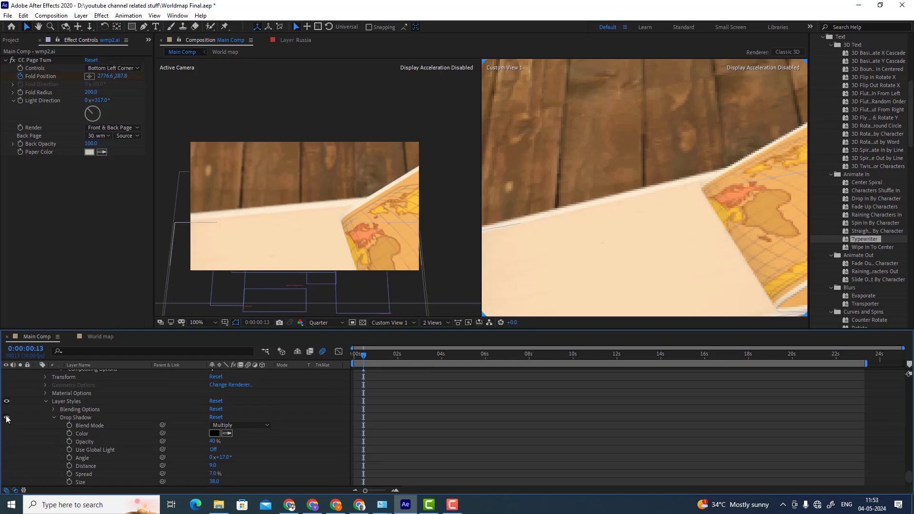
click(7, 418)
Step: Toggle the composition's motion blur off and back on to examine how it applies to the layers
scroll(83, 407, up, 5)
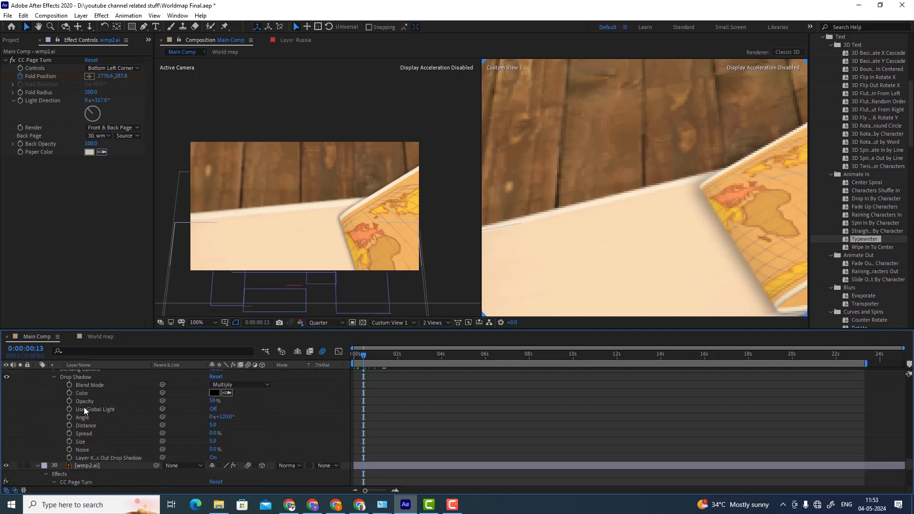
scroll(84, 407, up, 8)
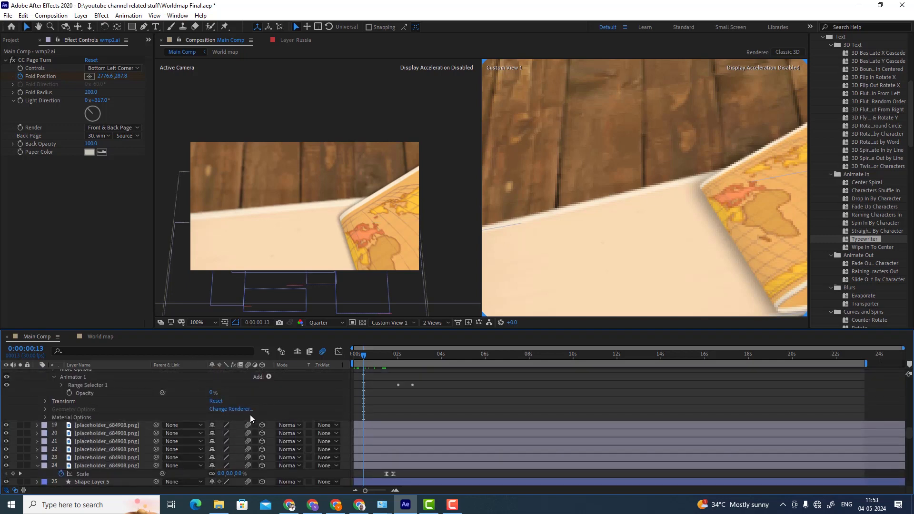
scroll(251, 422, up, 15)
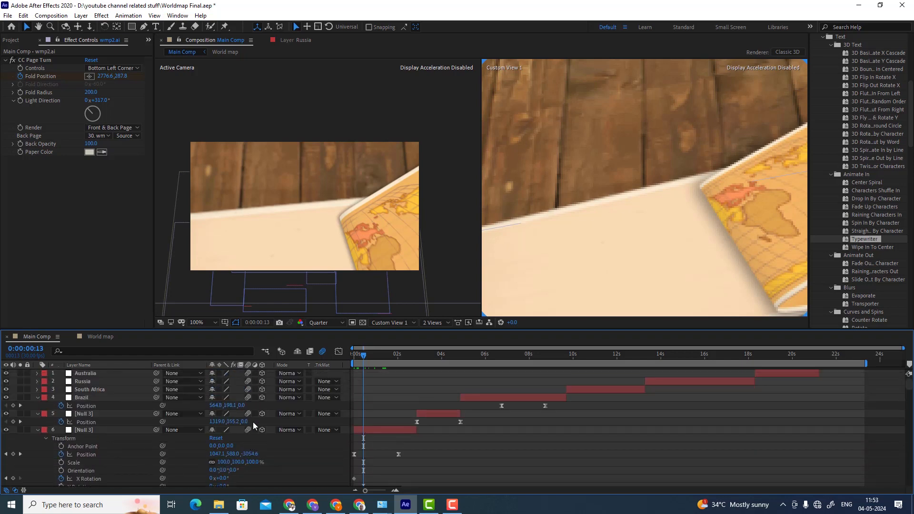
scroll(253, 422, down, 3)
scroll(253, 422, up, 3)
click(322, 352)
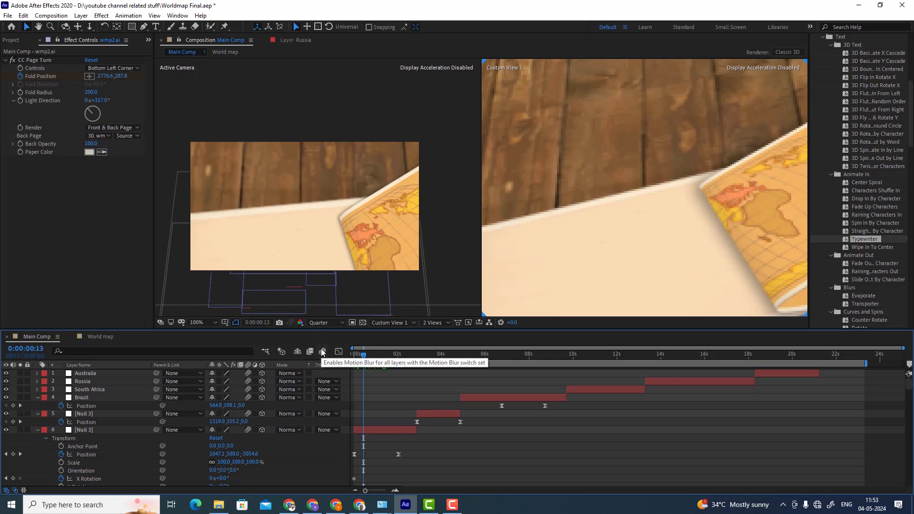
click(322, 352)
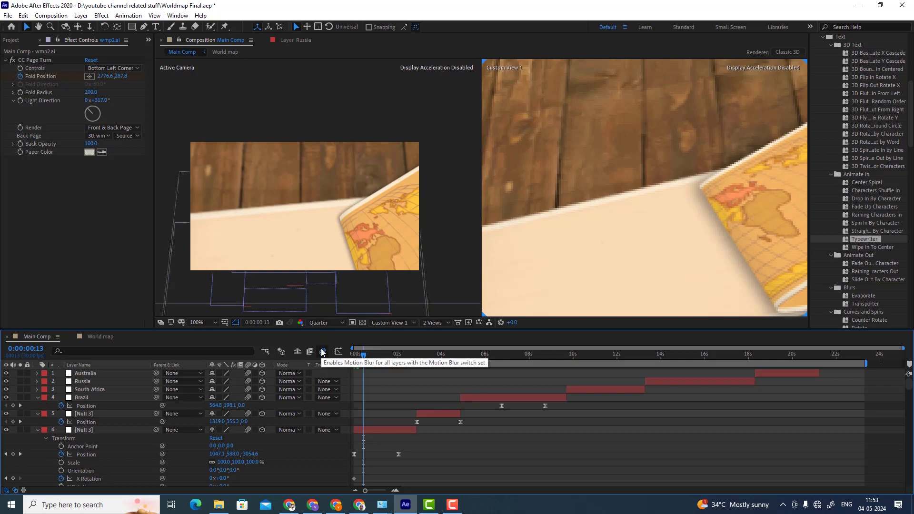
click(322, 352)
click(321, 352)
scroll(314, 395, down, 10)
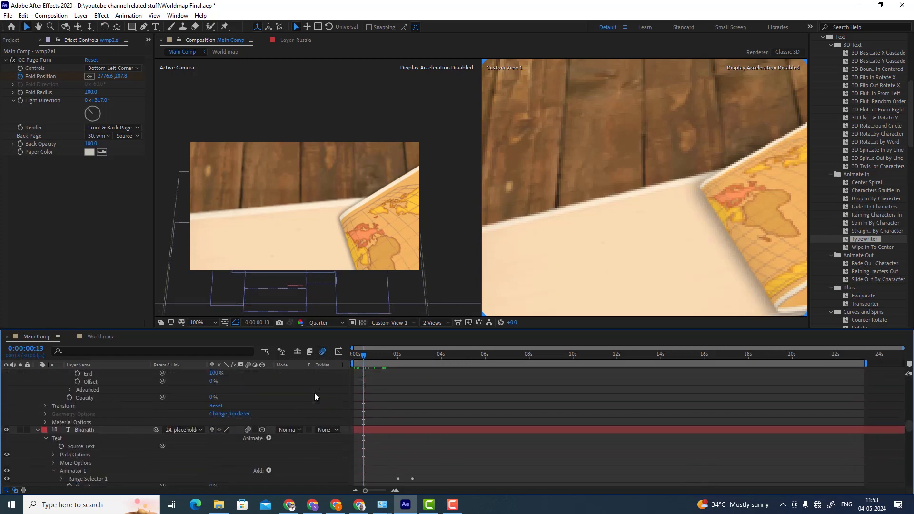
scroll(315, 396, up, 8)
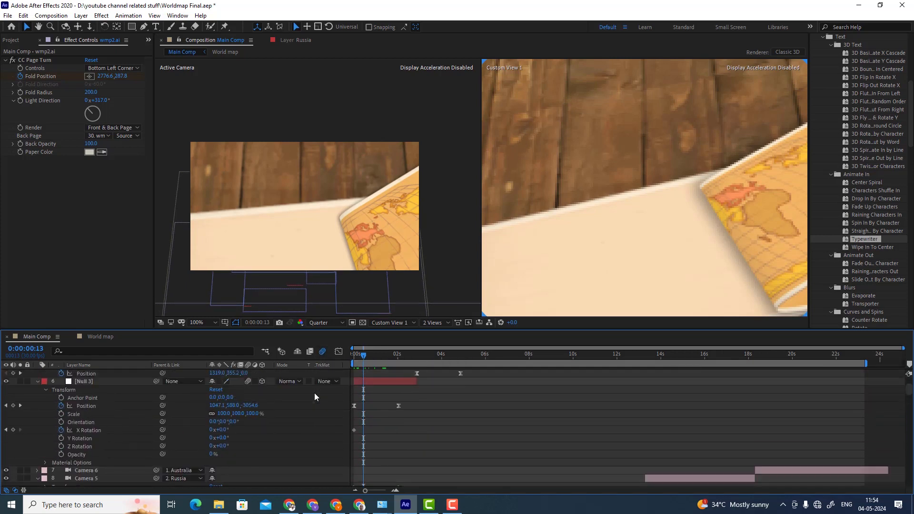
scroll(314, 397, up, 3)
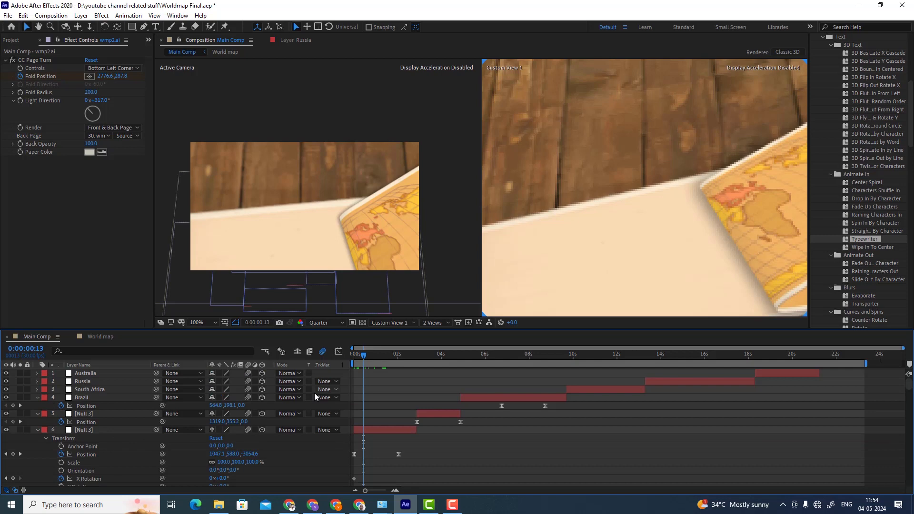